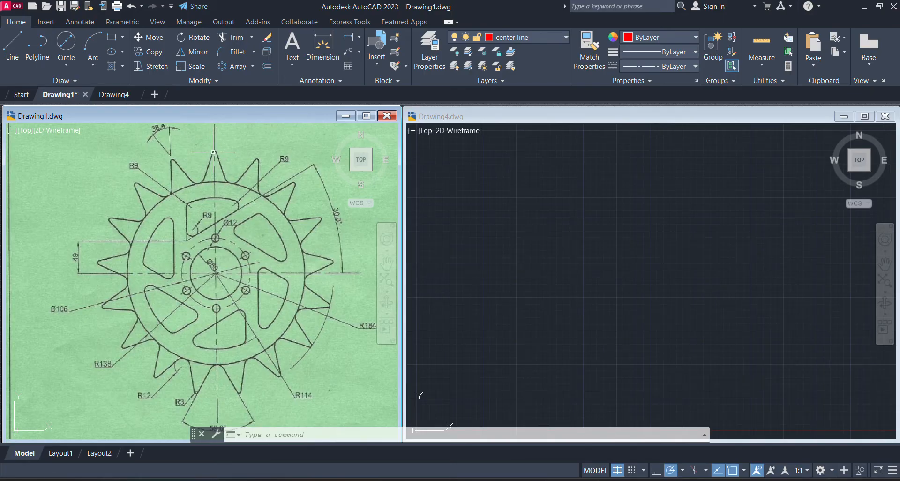
Examine the sprocket reference drawing in Drawing1, from the top teeth and inner slots to the outer tooth-tip radius dimension
click(225, 163)
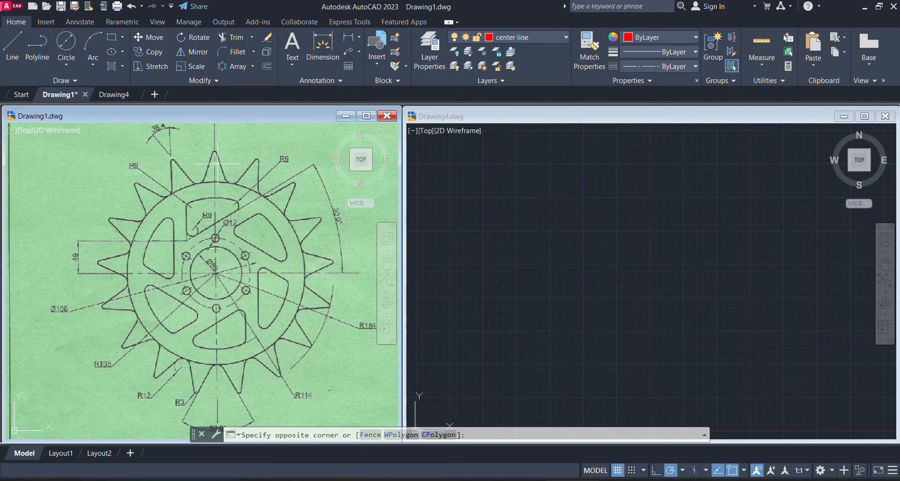
scroll(226, 160, up, 3)
scroll(162, 192, down, 4)
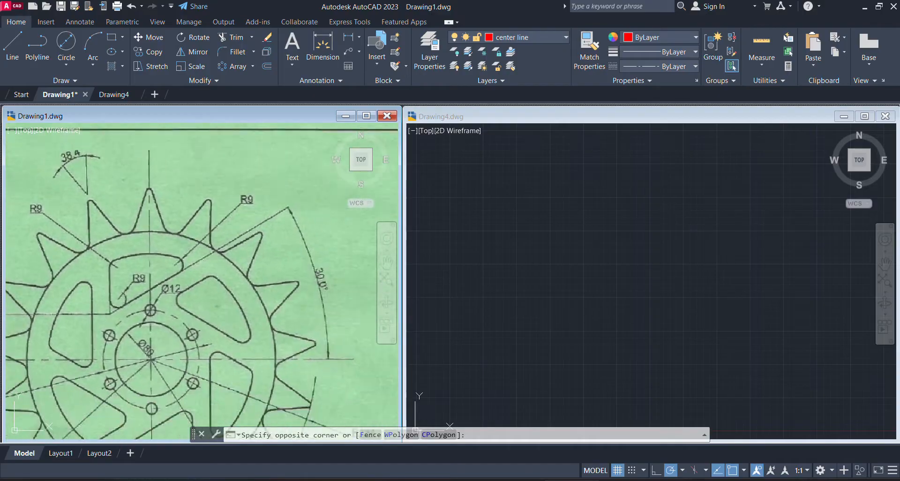
click(191, 162)
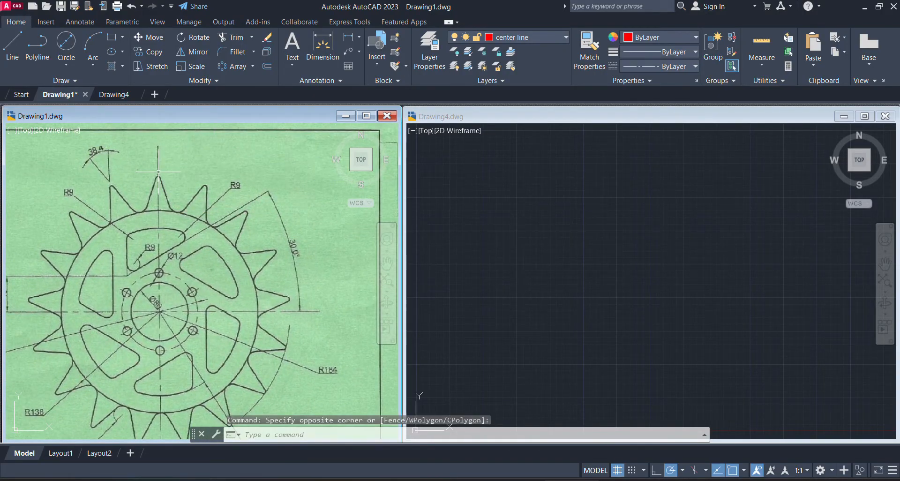
click(249, 287)
click(250, 287)
mouse_move(249, 287)
middle_down()
mouse_move(243, 219)
mouse_move(259, 227)
middle_up()
scroll(244, 260, up, 1)
scroll(243, 218, up, 1)
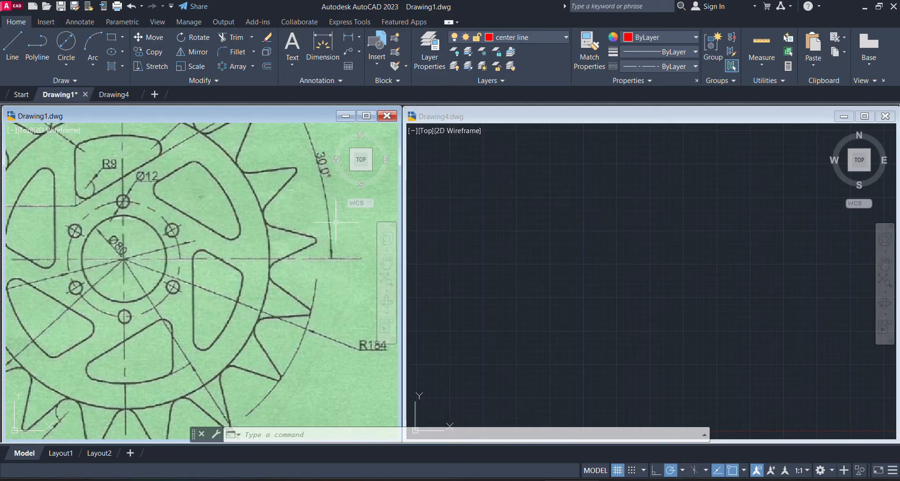
click(371, 351)
mouse_move(375, 349)
middle_down()
mouse_move(304, 335)
mouse_move(287, 364)
mouse_move(302, 364)
middle_up()
scroll(305, 334, up, 3)
scroll(287, 351, up, 1)
scroll(288, 364, down, 2)
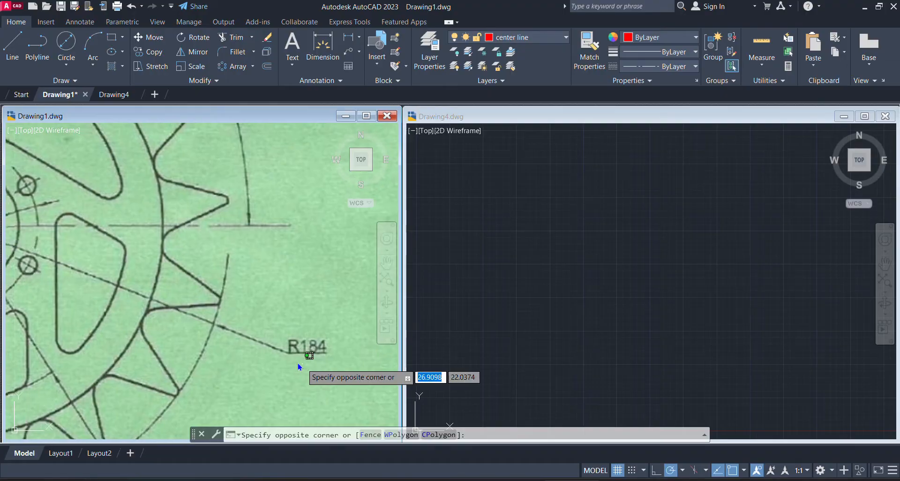
click(255, 320)
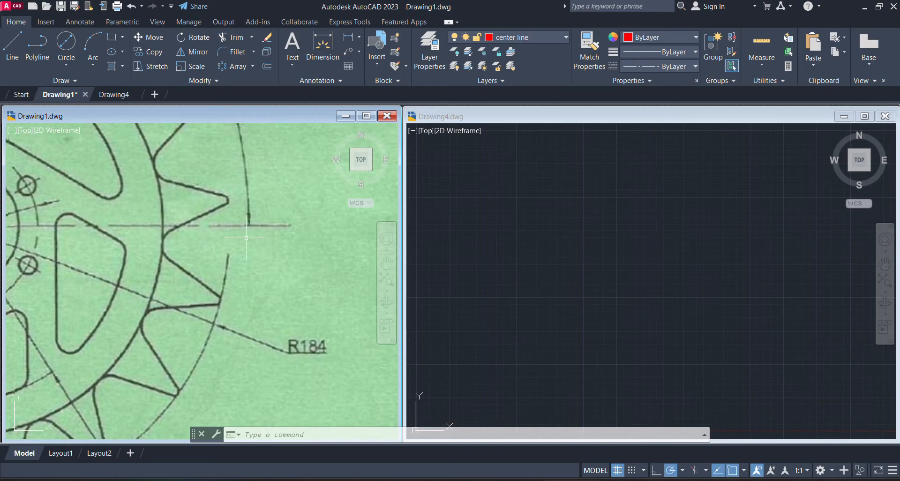
Draw the sprocket's outer tooth-tip circle in Drawing4 by center and radius, with a radius of 184
click(670, 218)
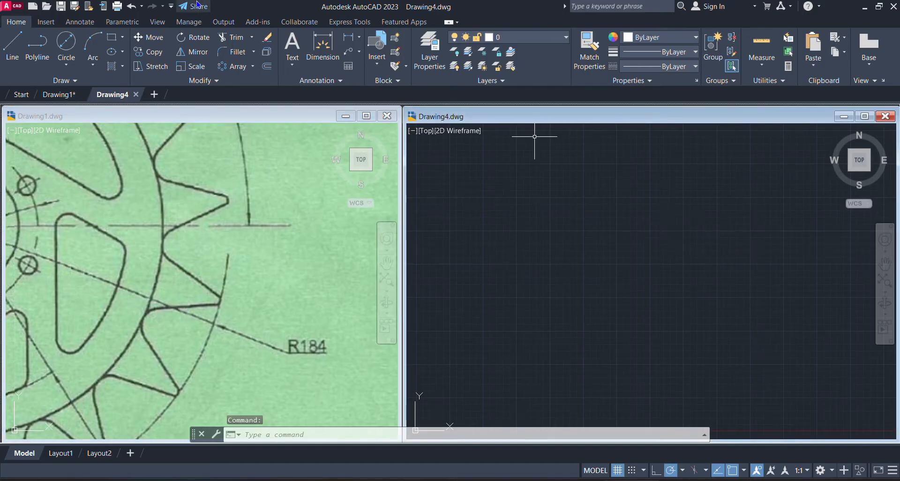
click(73, 69)
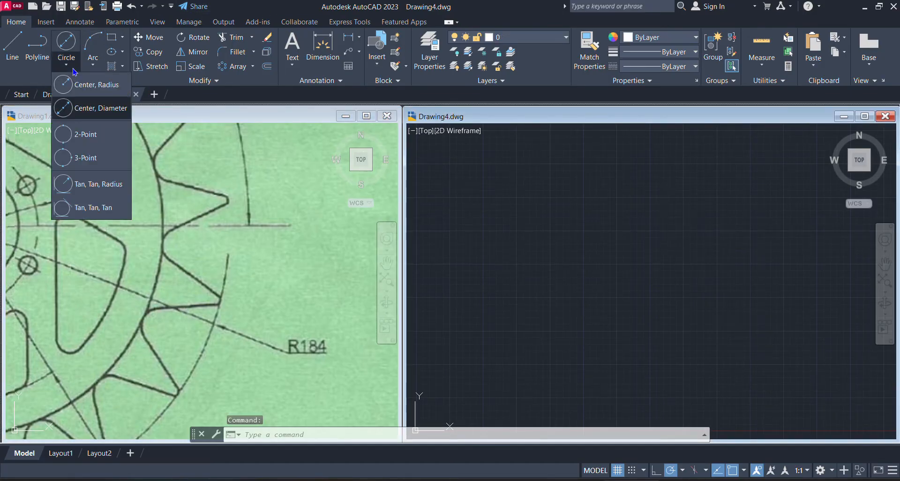
click(96, 87)
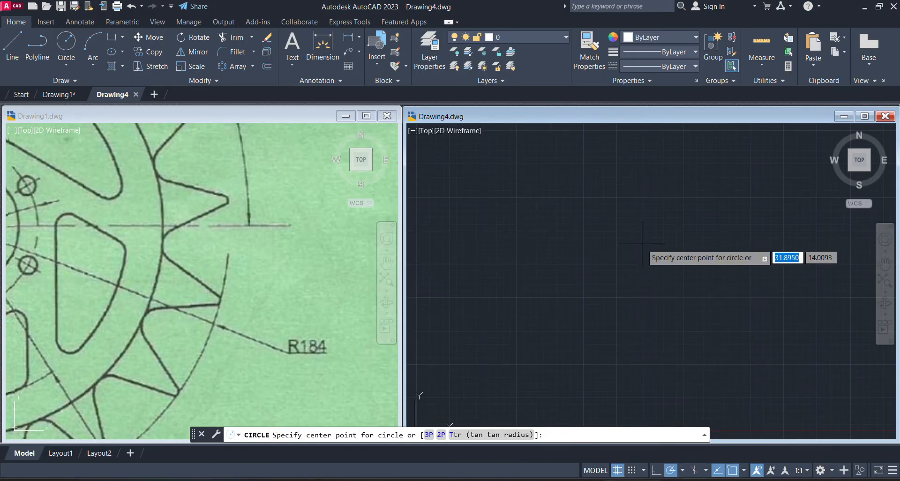
click(629, 266)
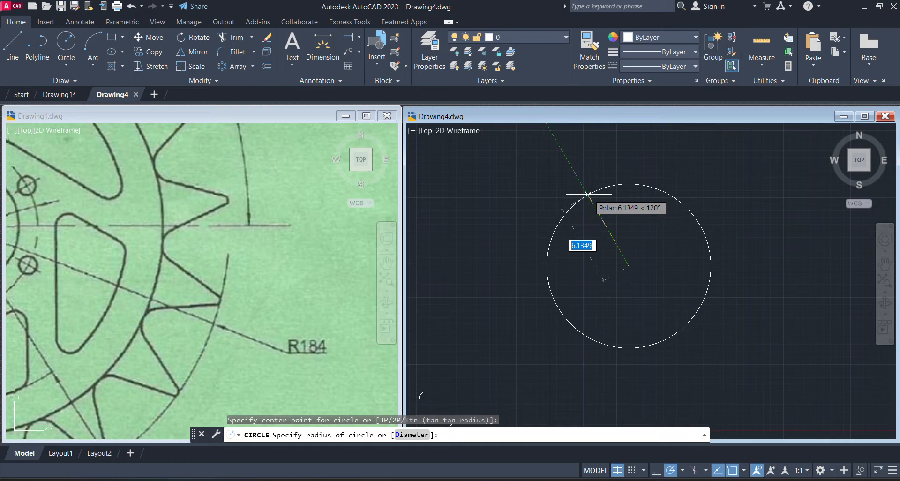
text(184)
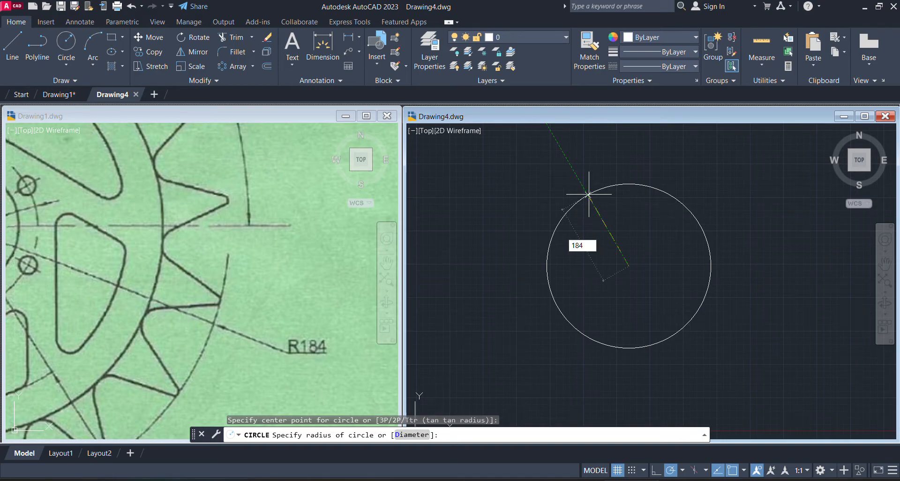
key(Return)
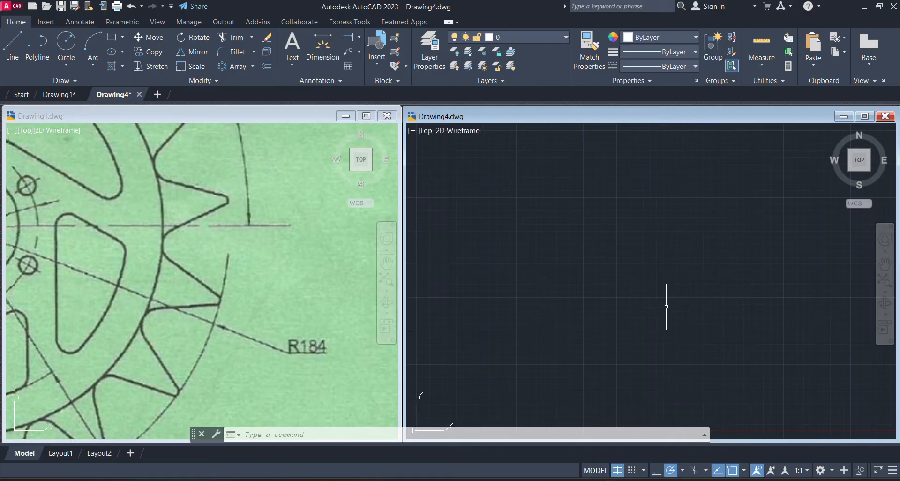
Zoom Drawing4 to its extents to fit the whole circle, and turn off the UCS icon display
text(Z)
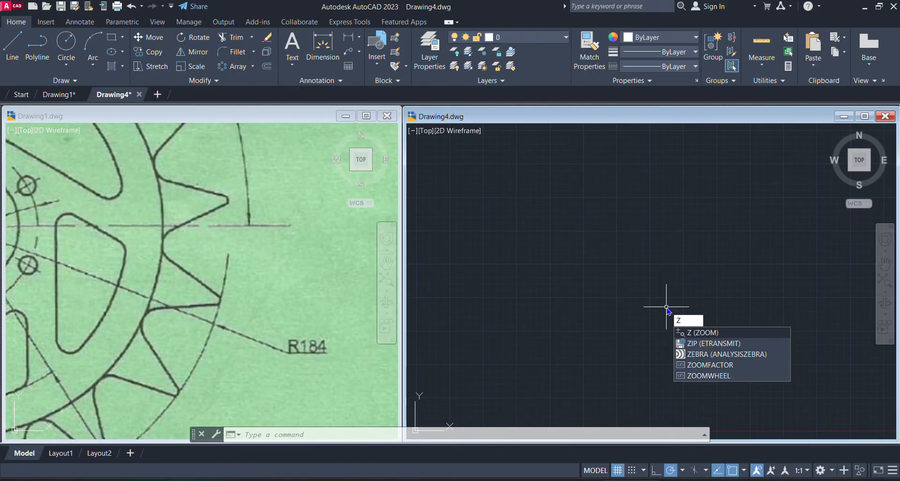
key(Return)
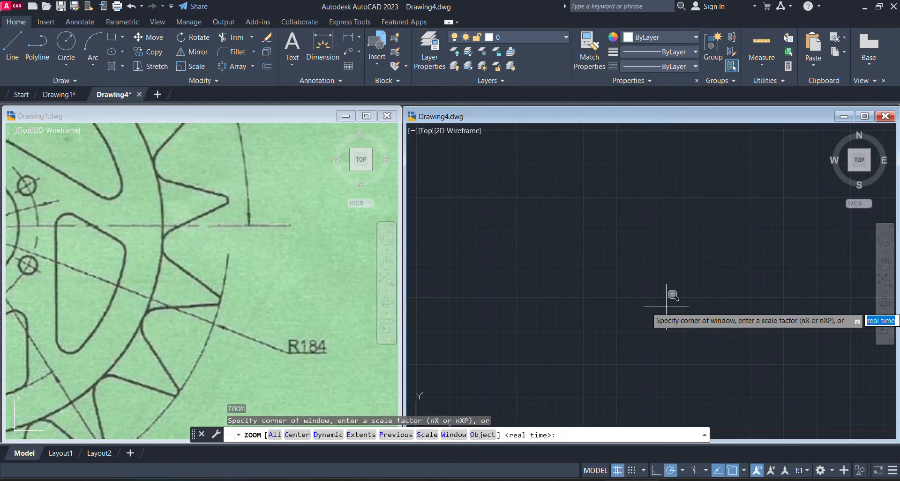
text(e)
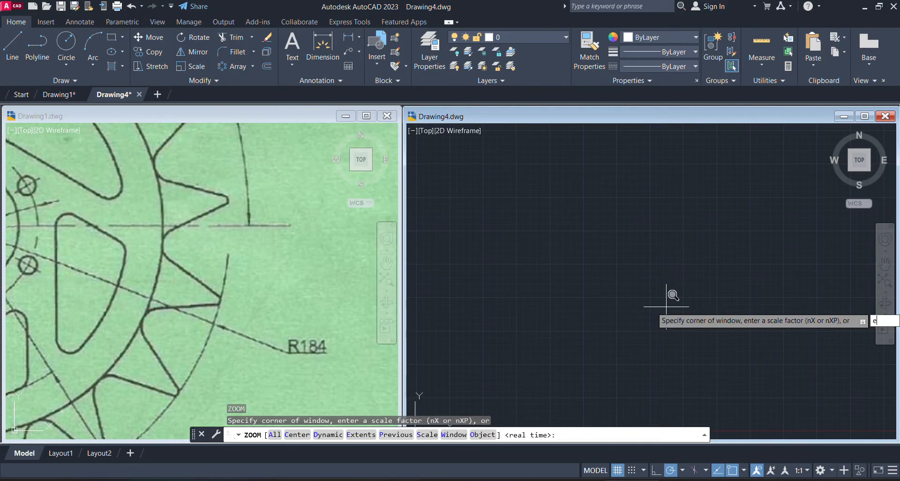
key(Return)
middle_drag(651, 281, 652, 286)
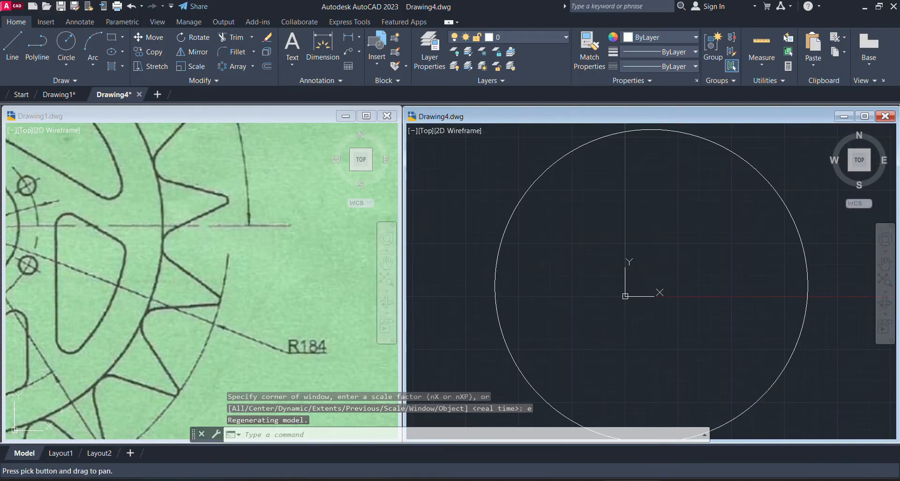
scroll(643, 288, down, 1)
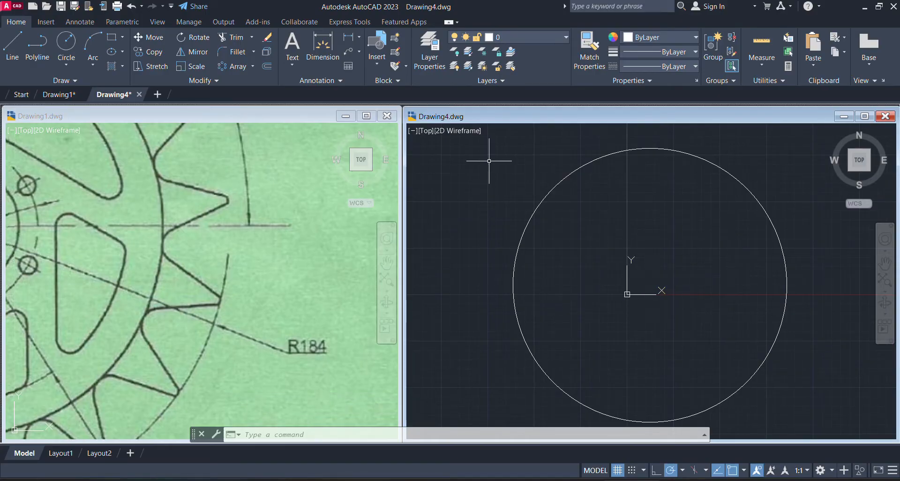
click(158, 22)
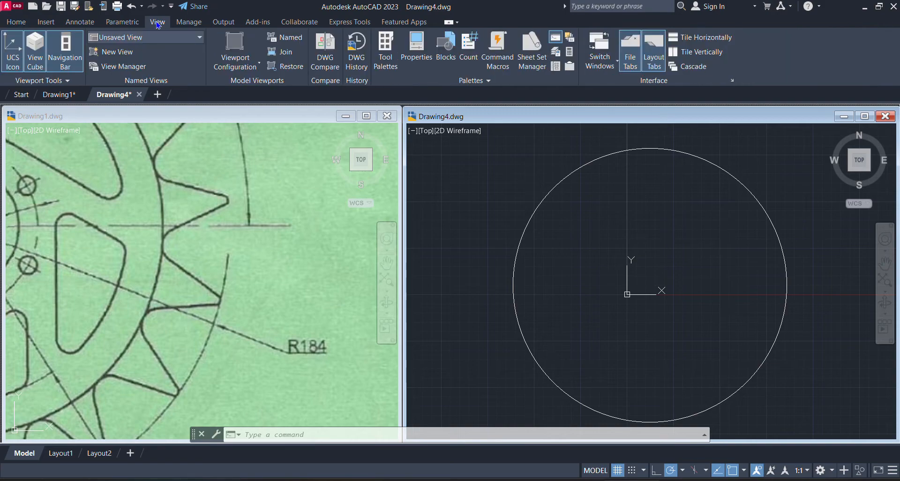
click(15, 61)
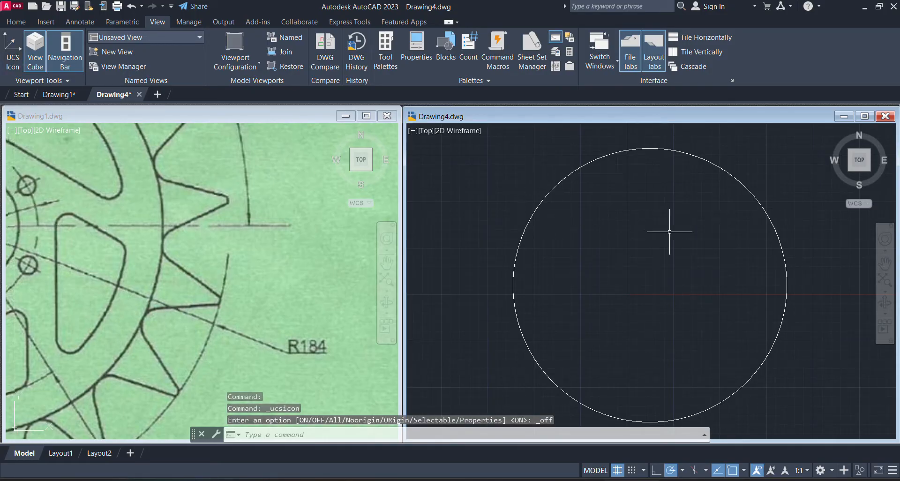
Examine the reference sprocket in Drawing1 for the tooth shapes, angle dimension and the radius of the tooth root circle
click(330, 213)
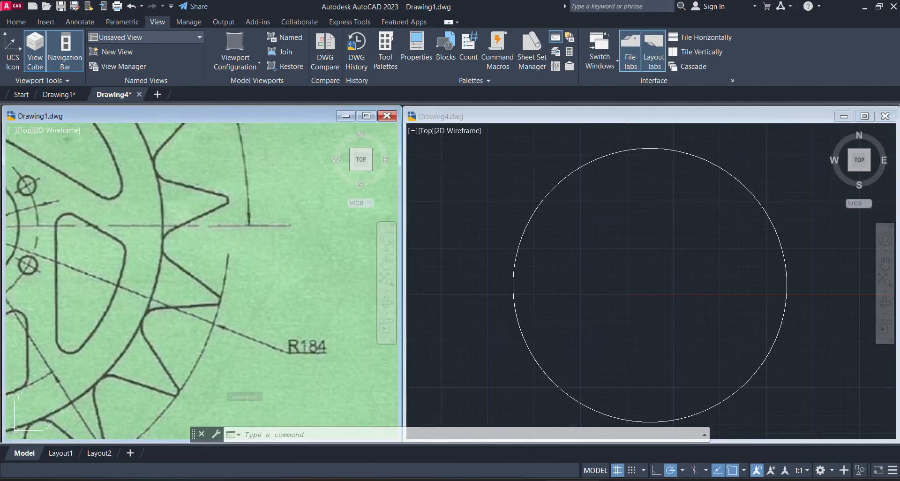
scroll(325, 208, down, 5)
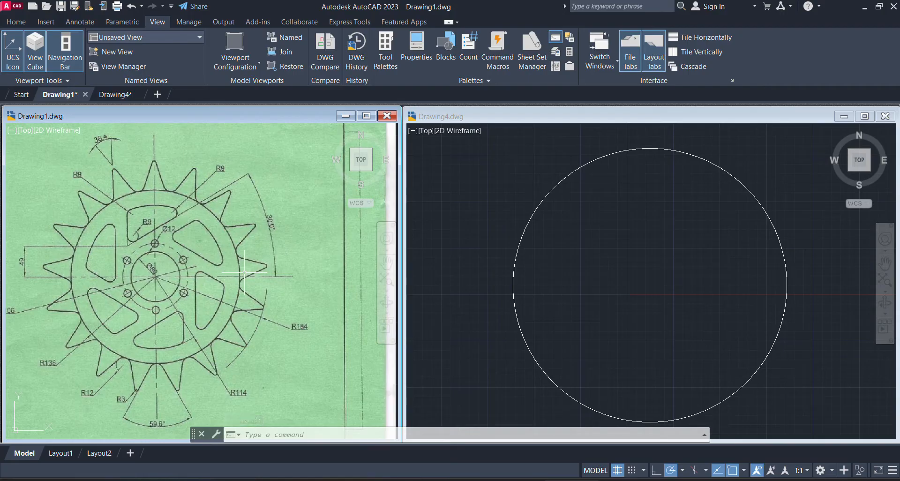
click(224, 228)
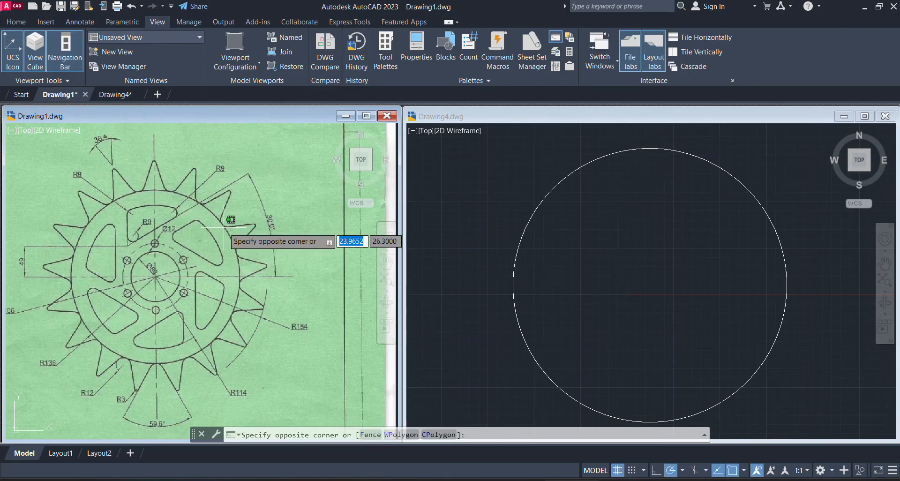
scroll(221, 210, up, 4)
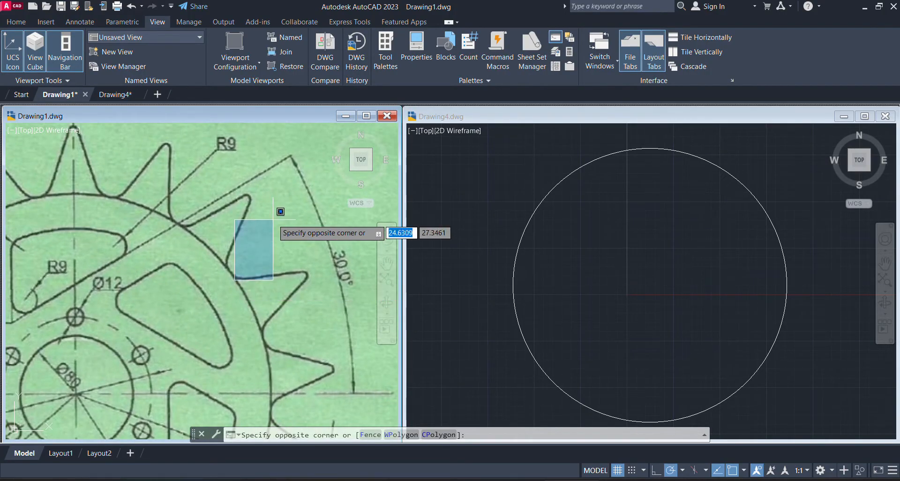
click(253, 220)
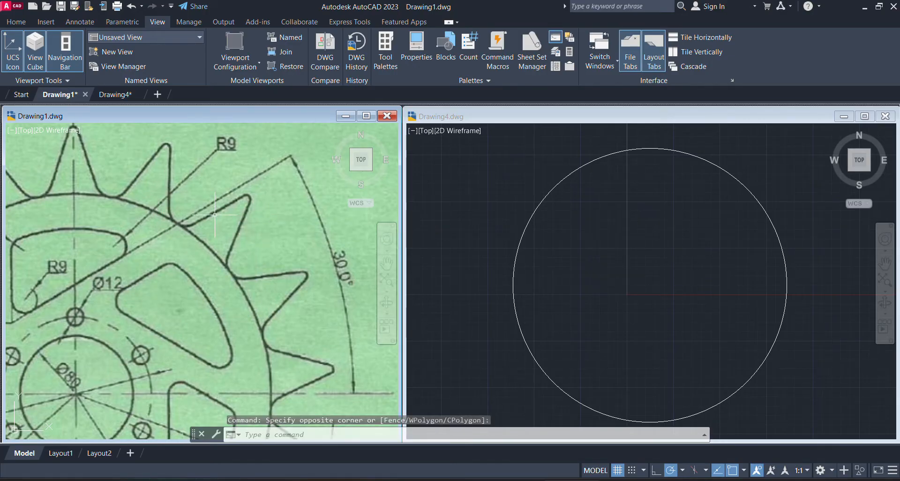
click(192, 218)
scroll(192, 219, down, 4)
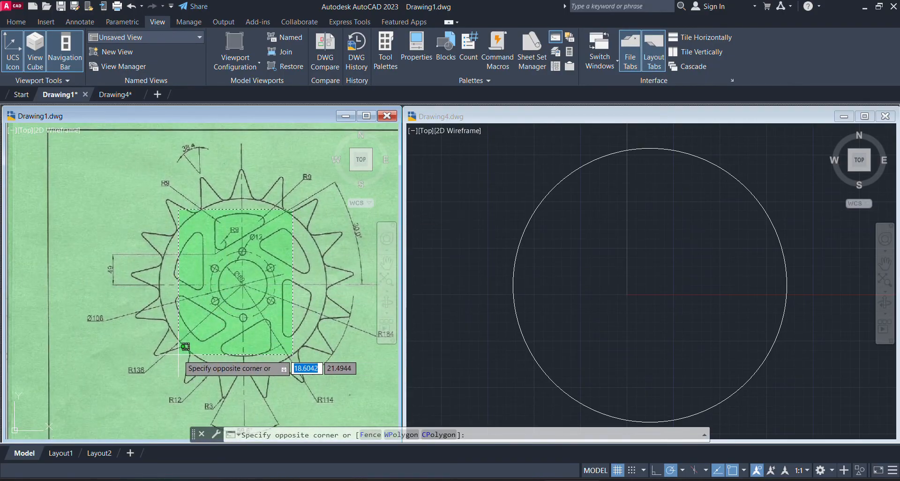
click(212, 281)
scroll(176, 415, up, 2)
scroll(195, 315, up, 2)
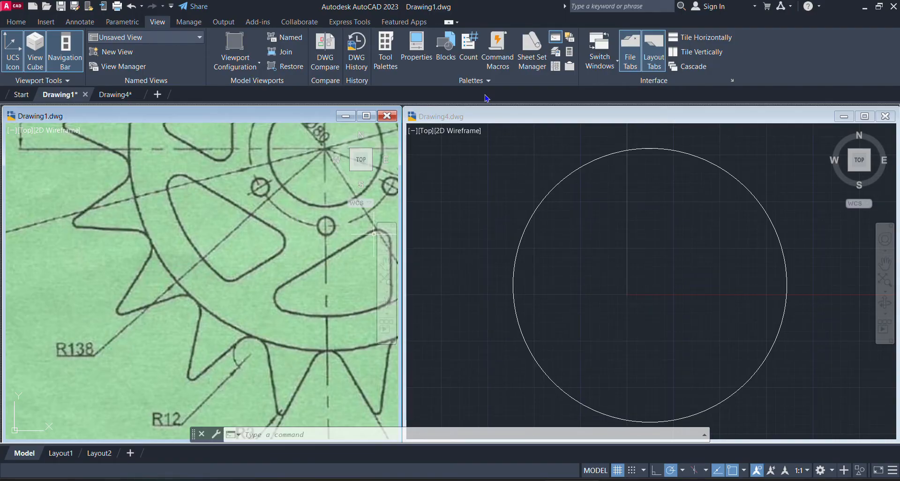
Draw a tooth root circle of radius 138 in Drawing4, concentric with the outer circle
click(626, 261)
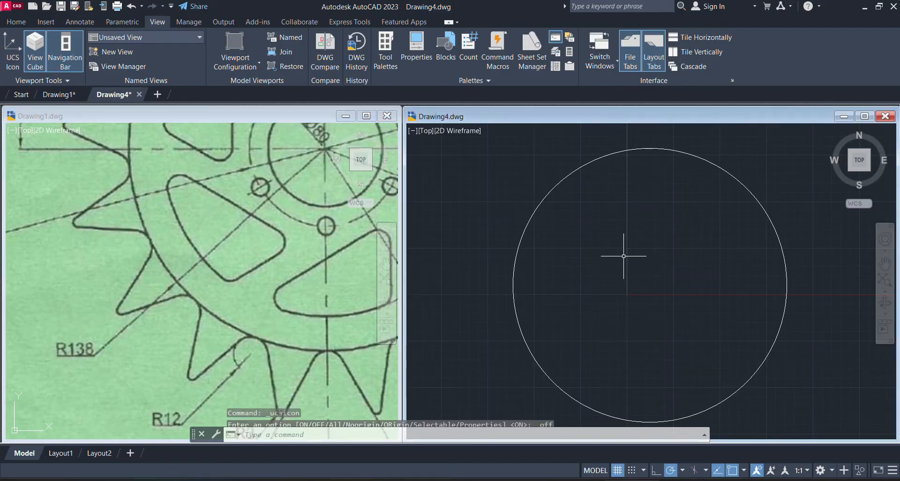
click(12, 52)
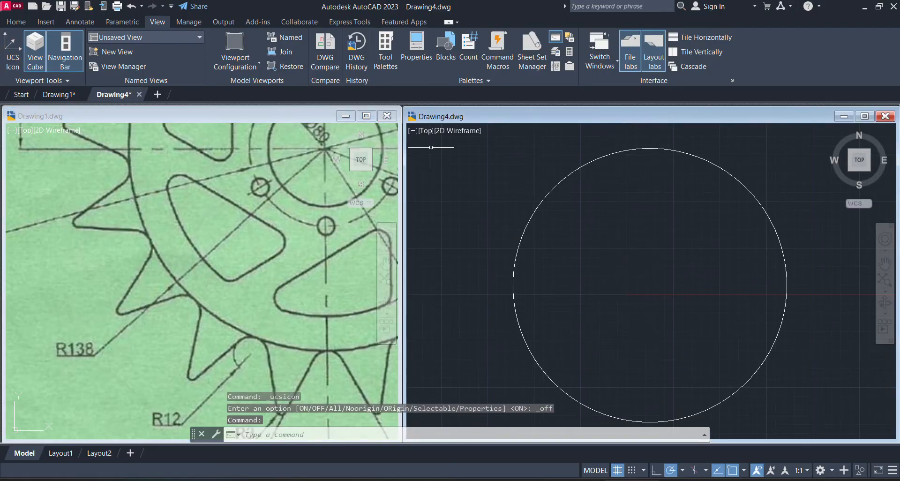
click(15, 21)
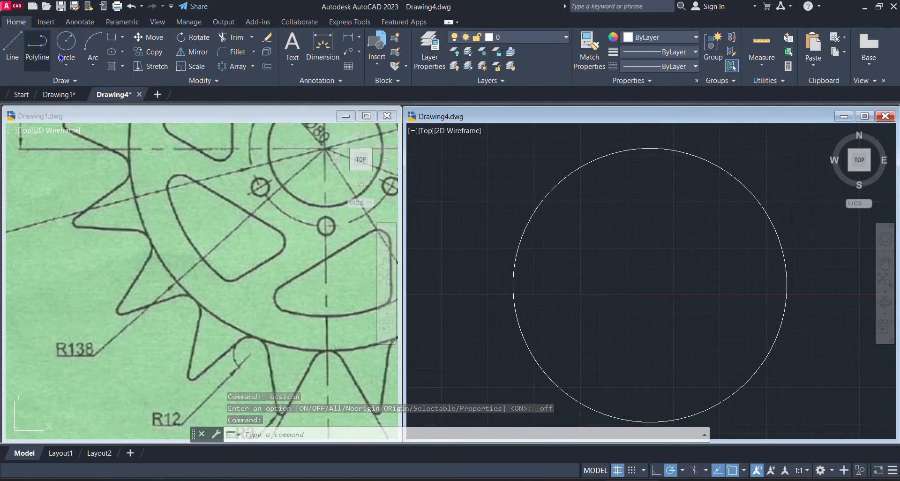
click(74, 44)
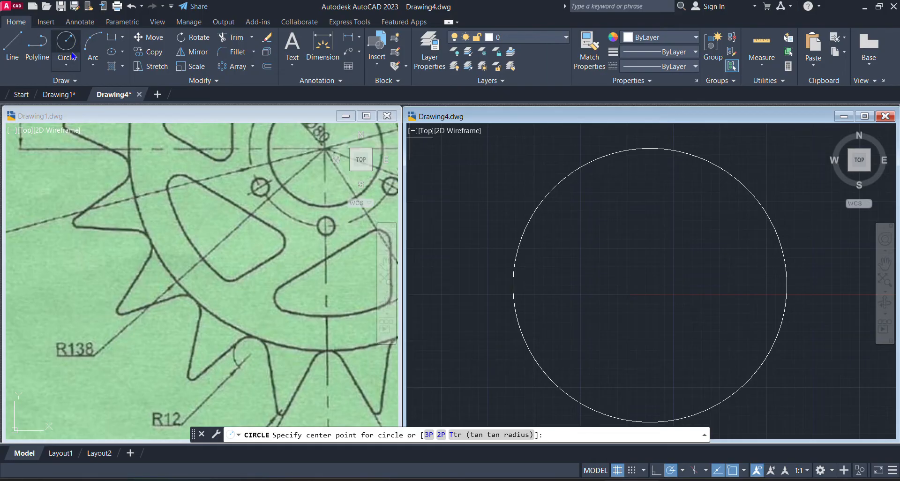
click(71, 63)
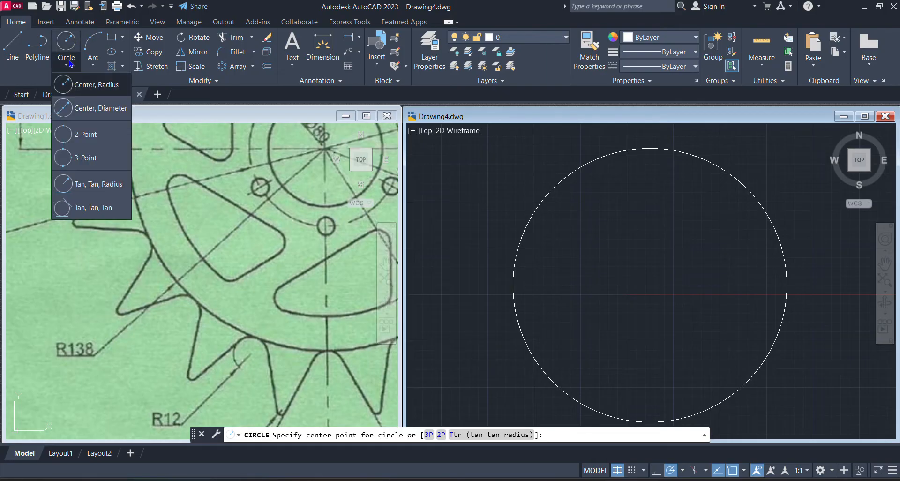
click(86, 84)
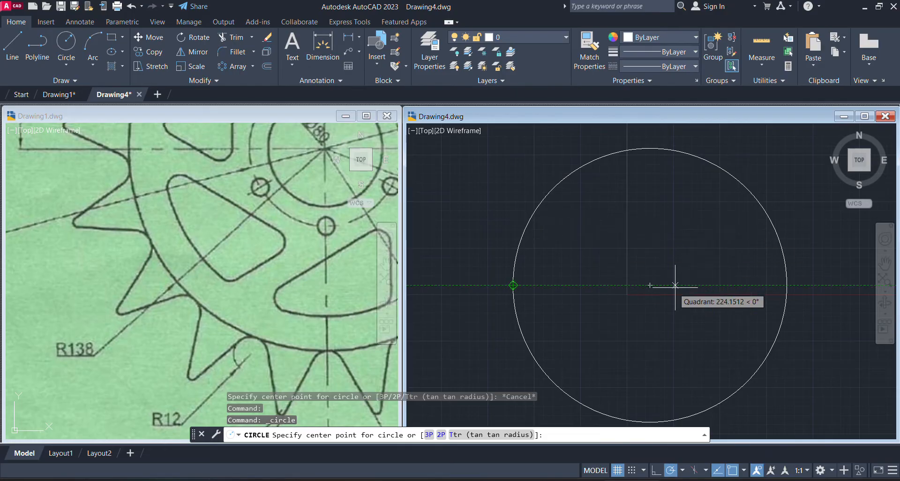
click(650, 285)
click(650, 285)
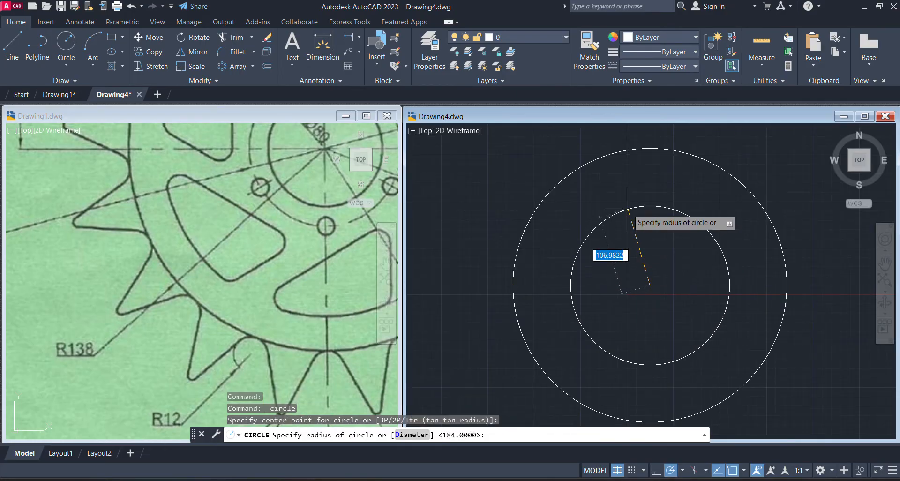
text(138)
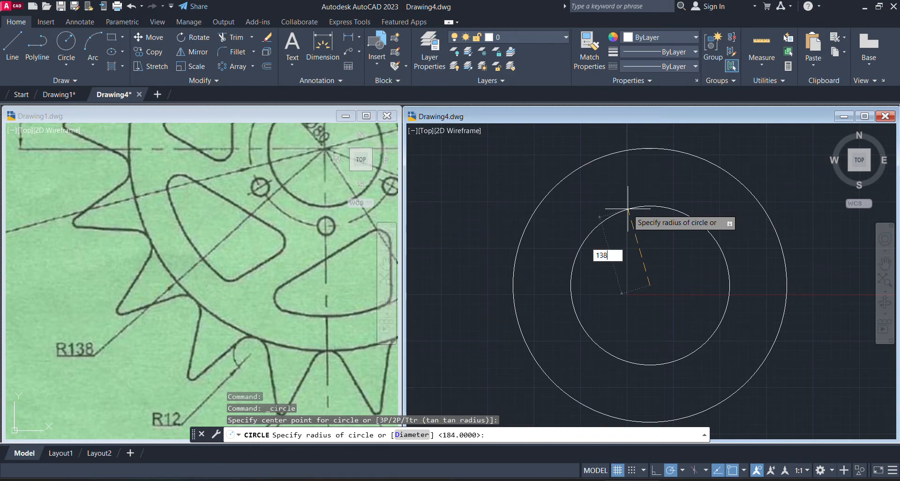
key(Return)
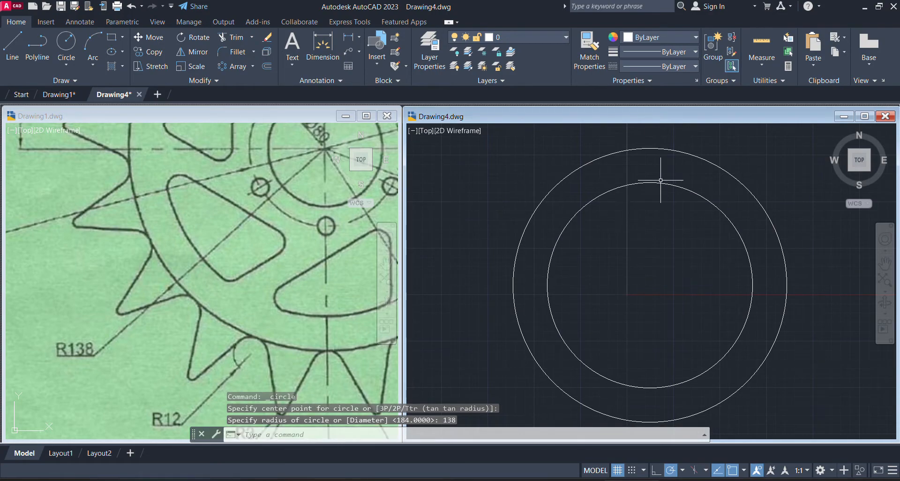
Examine the topmost teeth of the reference sprocket in Drawing1 and their position relative to the vertical center line
click(653, 279)
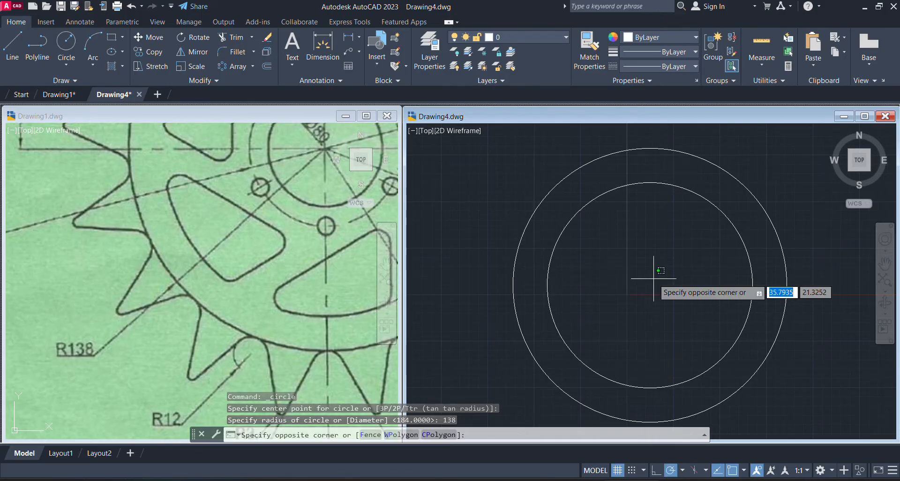
click(305, 267)
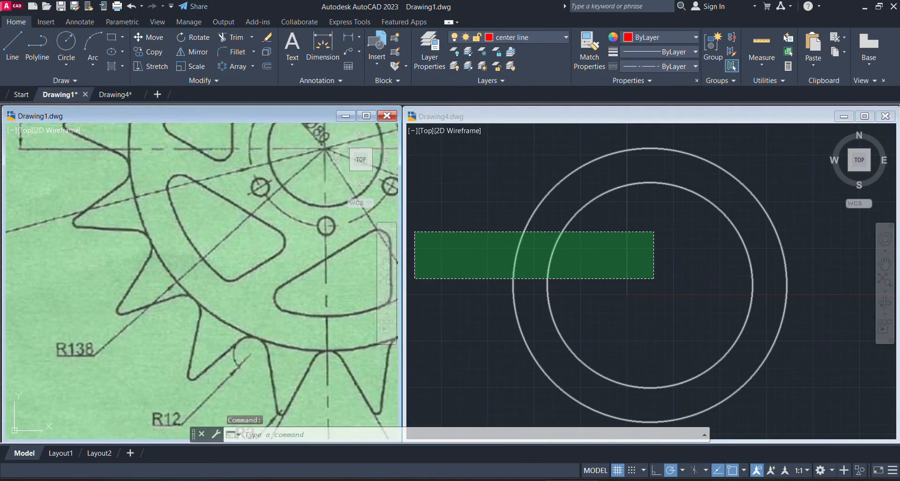
scroll(305, 267, down, 2)
scroll(193, 385, down, 2)
scroll(207, 166, up, 5)
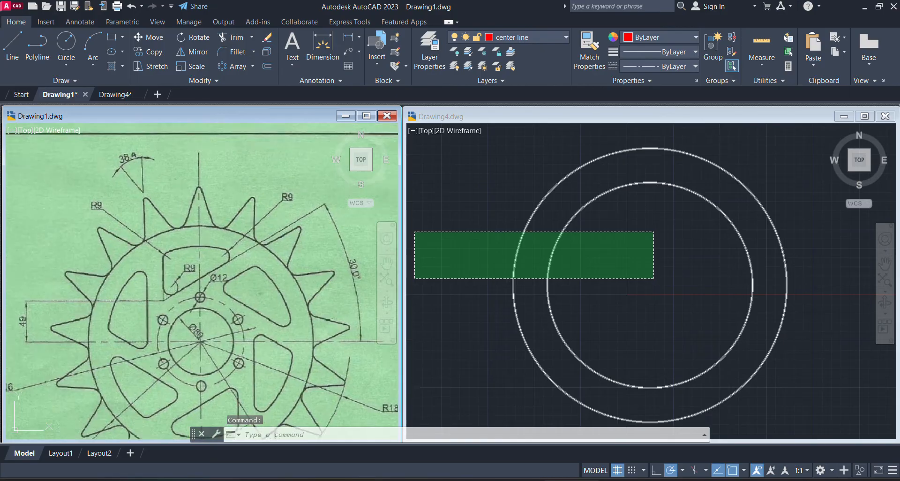
scroll(160, 171, up, 1)
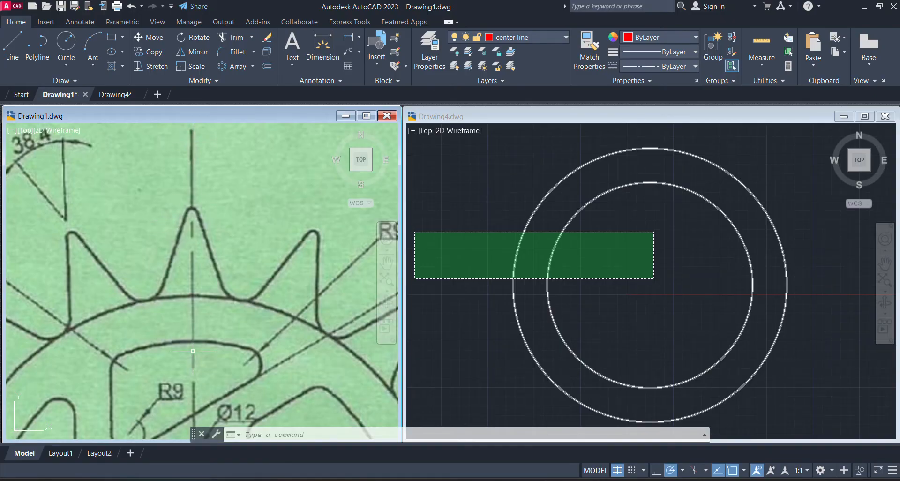
middle_drag(194, 348, 211, 249)
scroll(204, 308, down, 3)
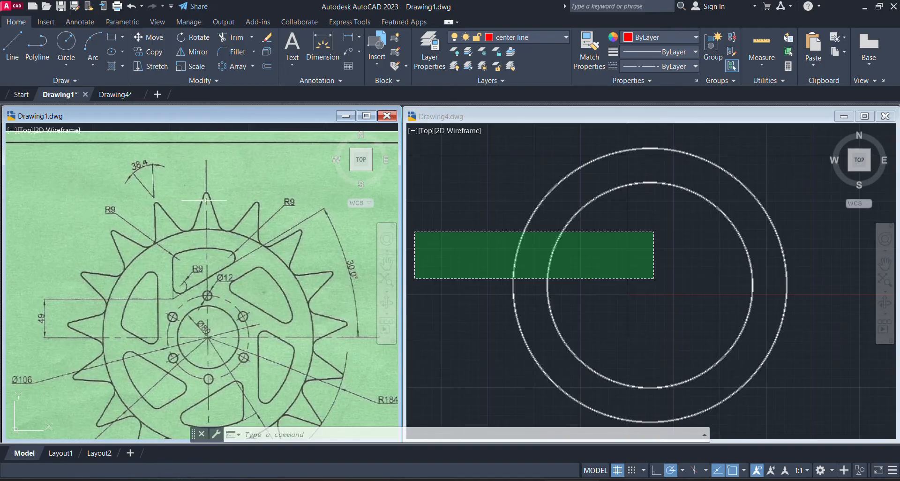
scroll(227, 186, up, 5)
scroll(179, 234, up, 2)
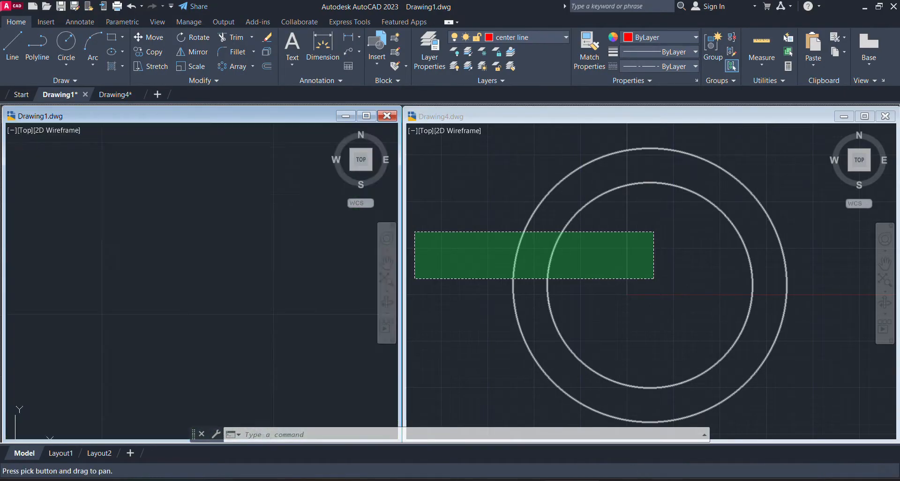
Create a new layer named "center line" in Drawing4
click(758, 269)
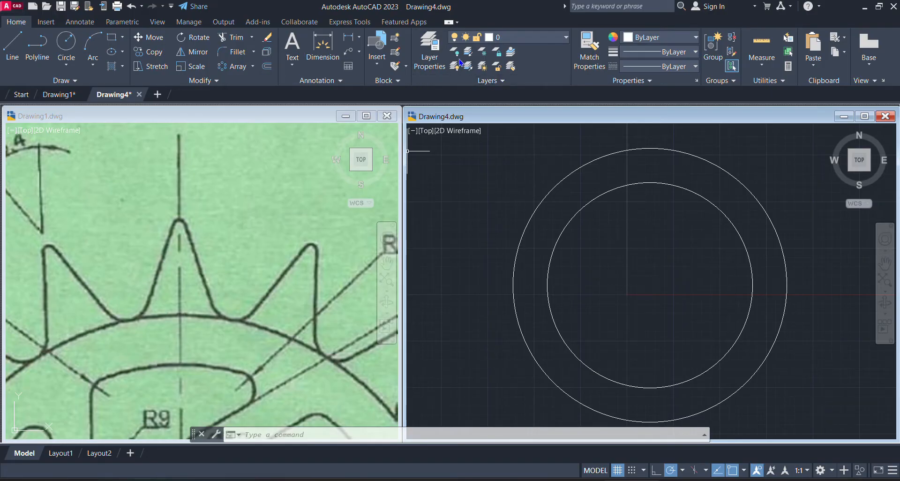
click(427, 54)
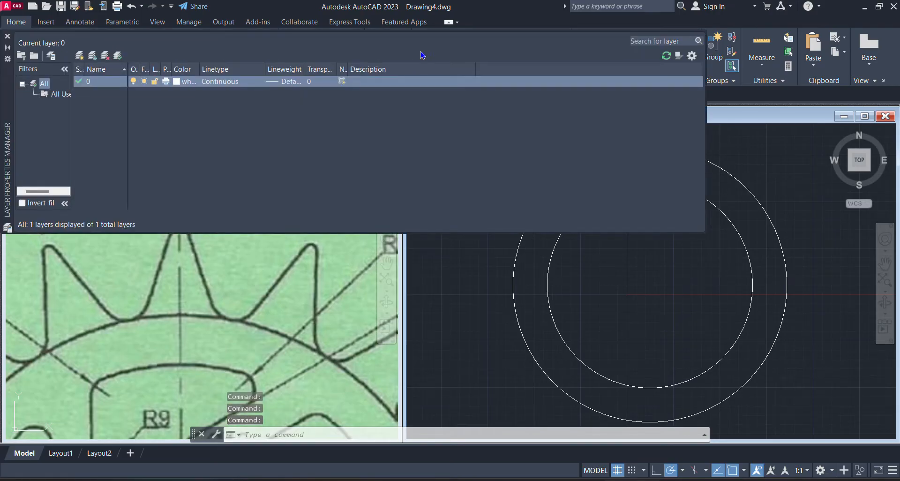
click(79, 58)
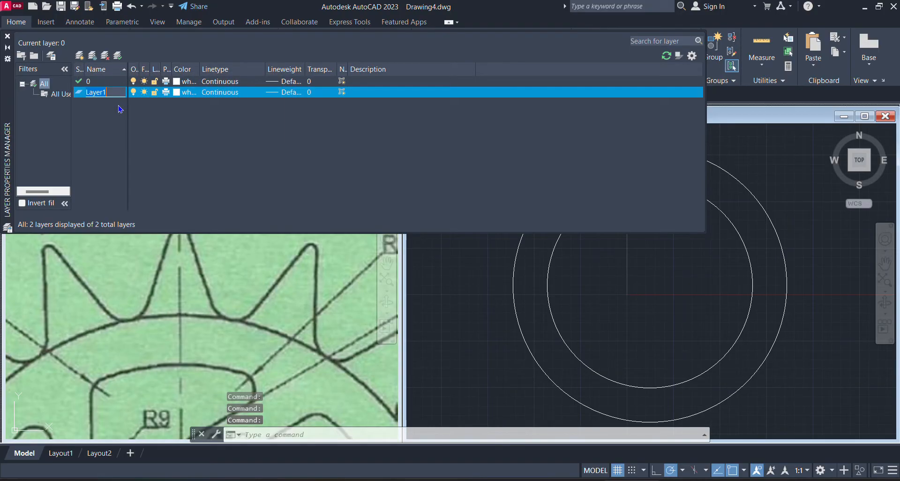
text(centye)
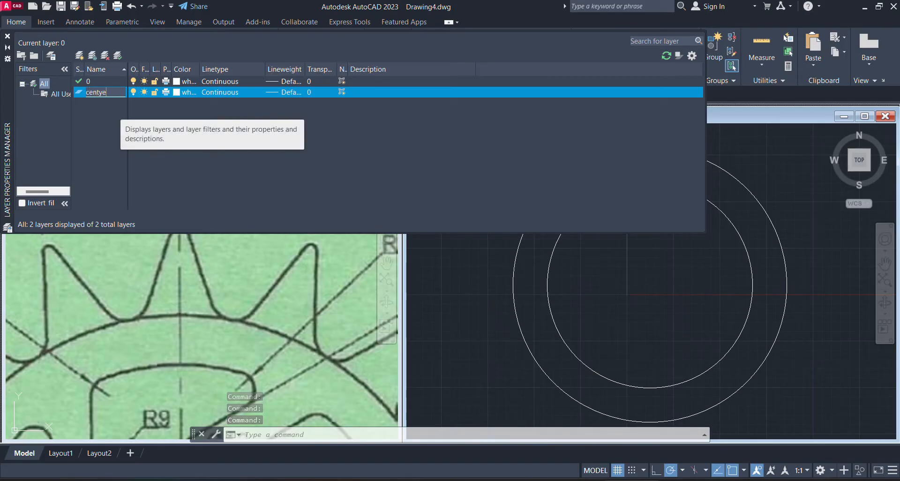
key(BackSpace)
key(BackSpace)
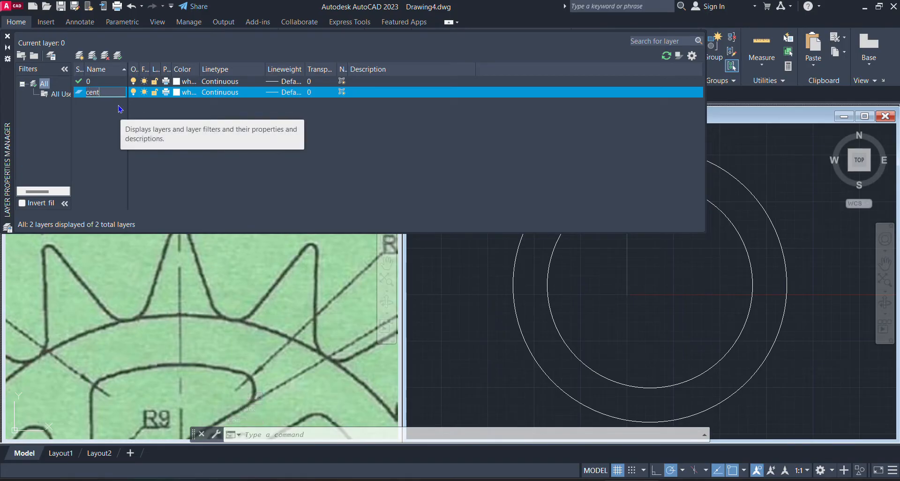
text(er line)
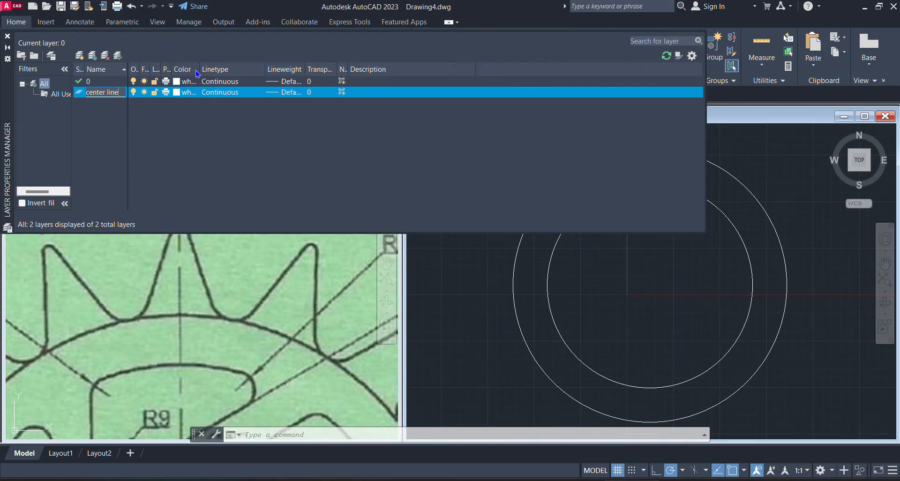
Set the color of the center line layer to red
click(183, 95)
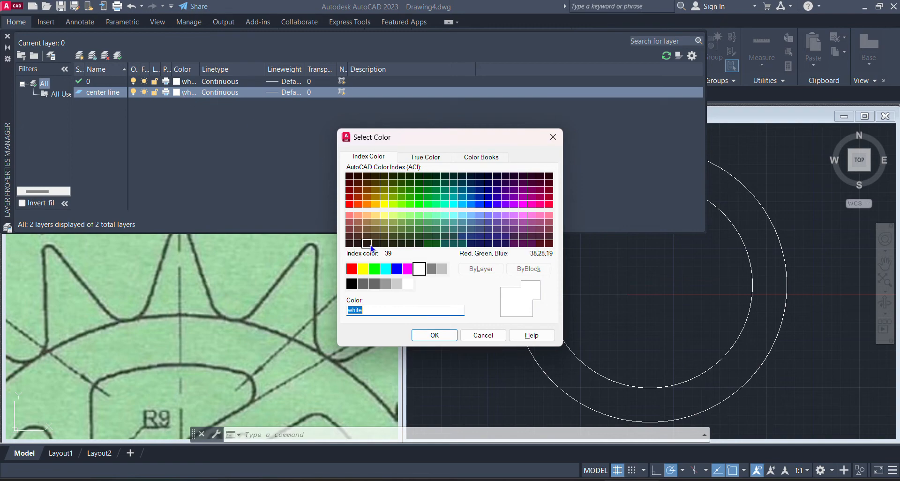
click(352, 269)
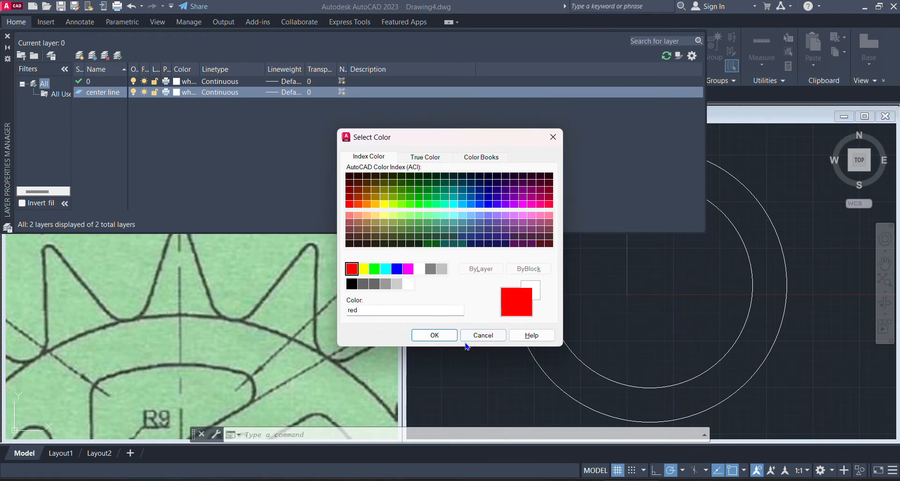
click(445, 337)
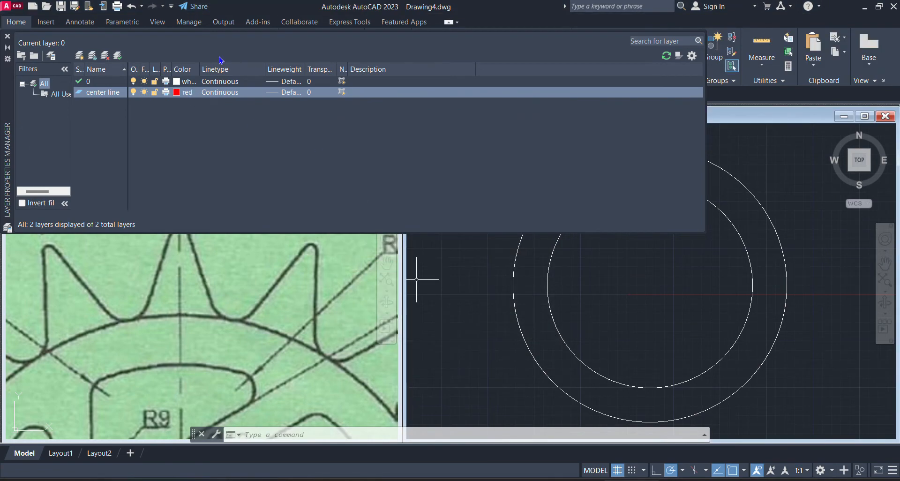
Load the CENTER2 linetype from acad.lin and assign it to the center line layer
click(220, 93)
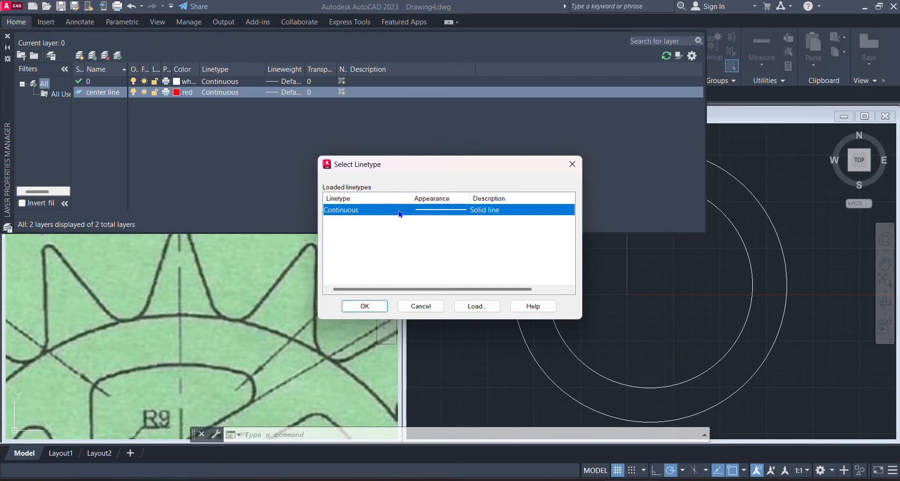
click(470, 305)
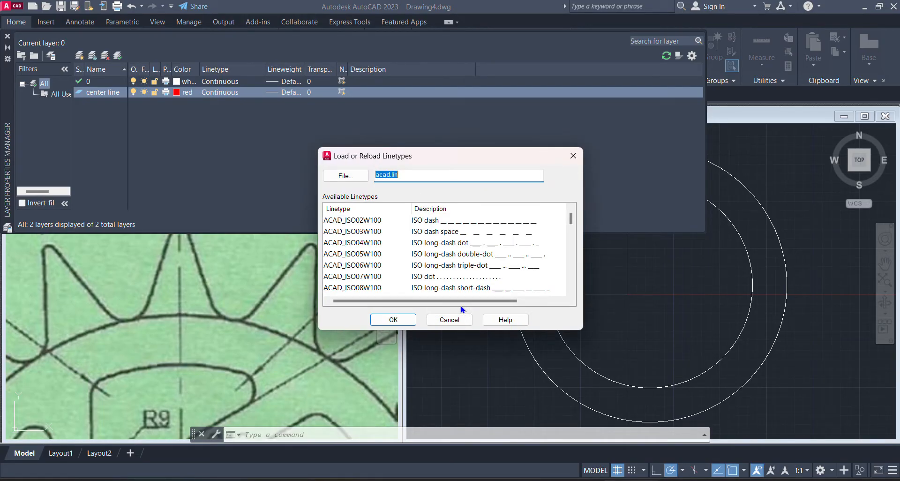
click(345, 242)
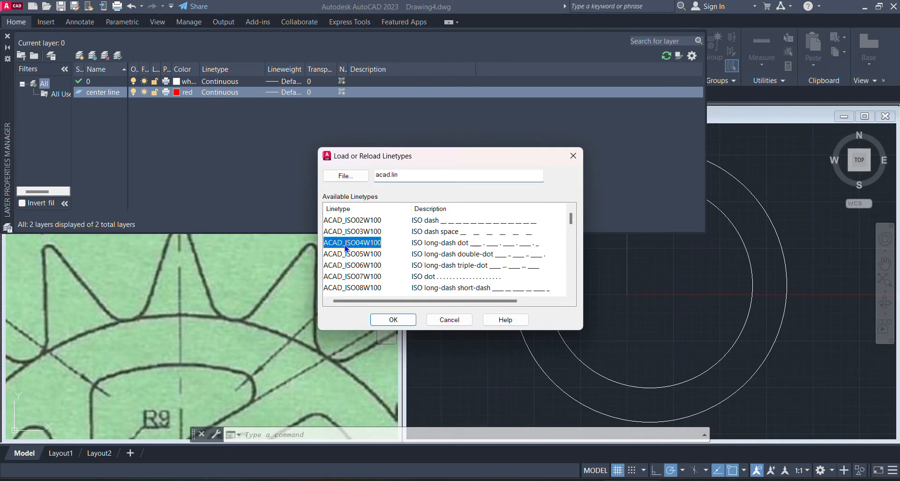
key(Down)
key(Down)
key(Down)
key(Down)
key(Down)
key(Down)
key(Down)
key(Down)
key(Down)
key(Down)
key(Down)
key(Down)
key(Down)
key(Down)
key(Down)
key(Down)
key(Down)
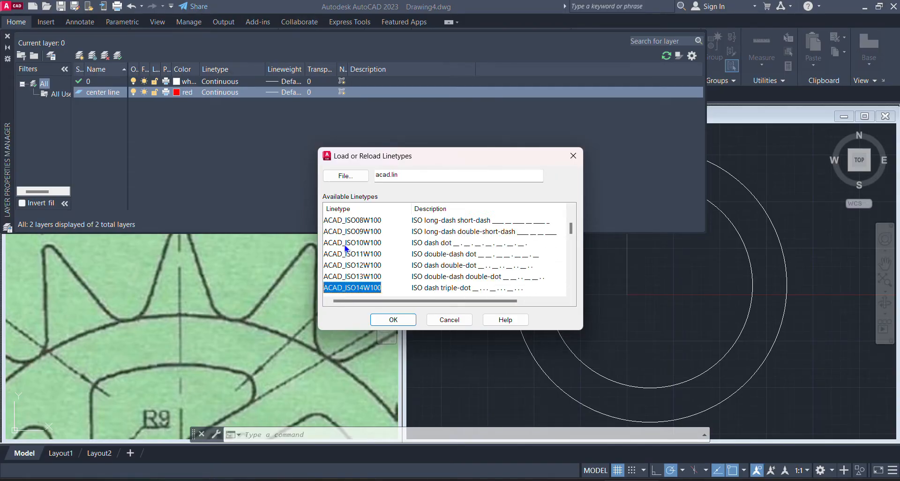
key(Down)
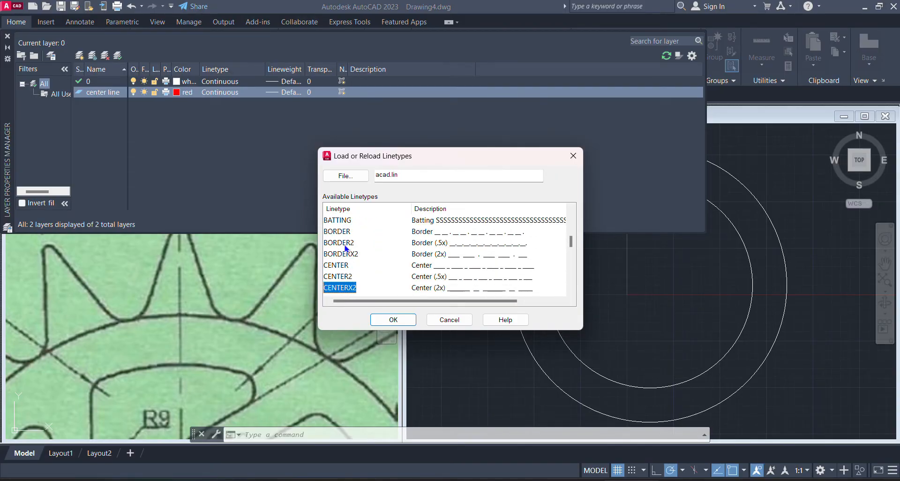
click(345, 277)
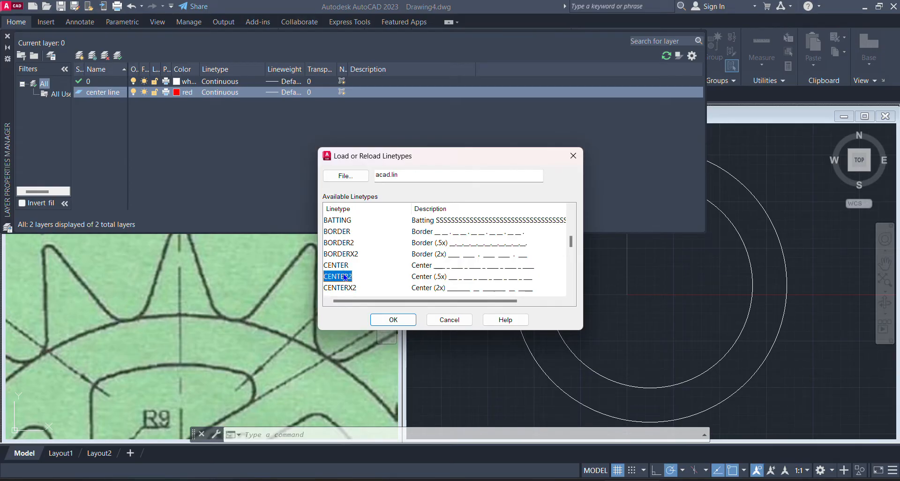
click(393, 319)
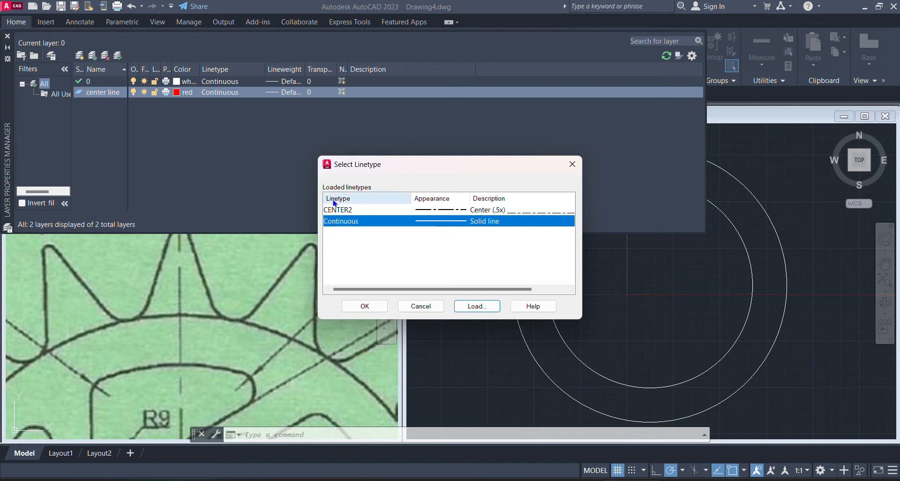
click(349, 212)
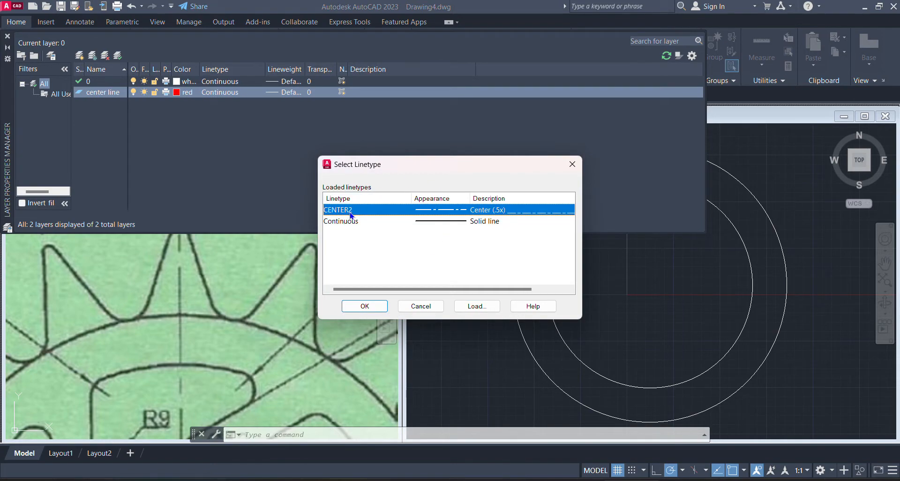
click(364, 306)
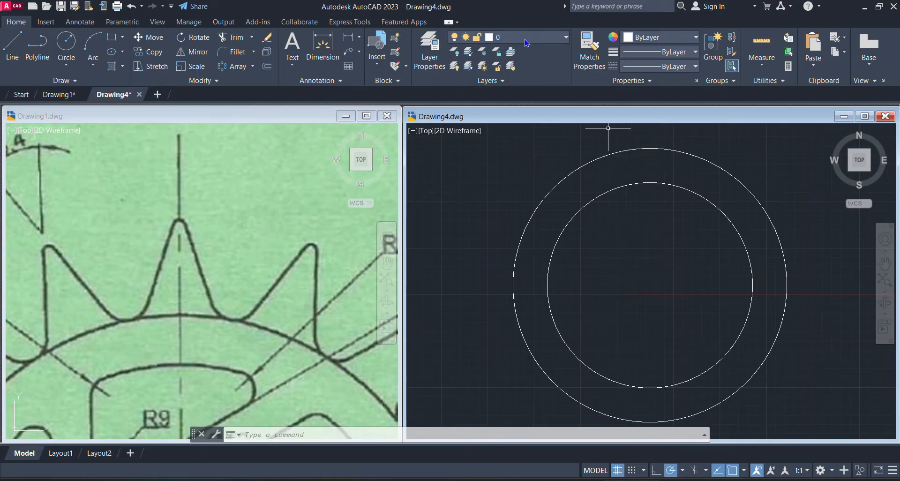
Make the center line layer current and add a center mark to the outer circle
click(554, 38)
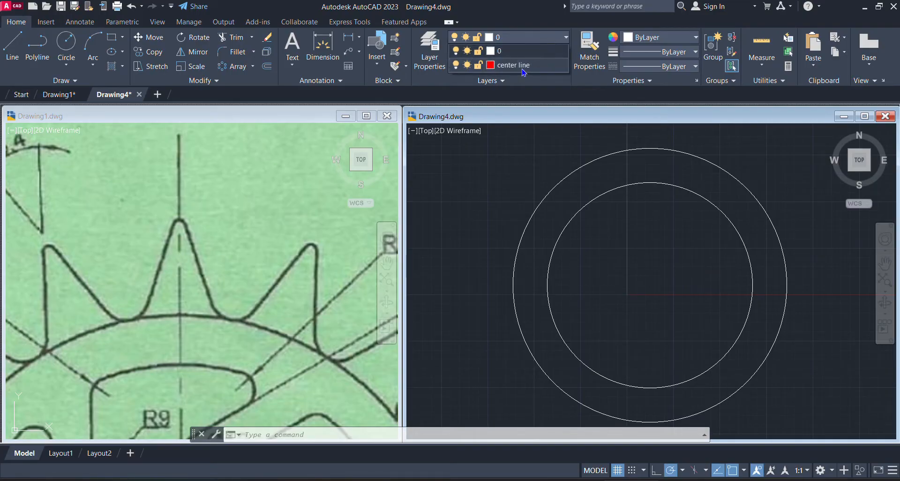
click(523, 68)
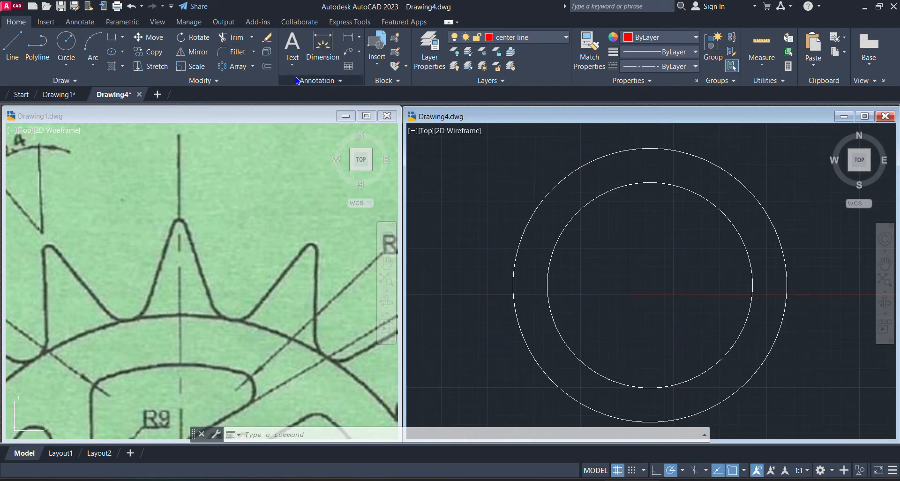
click(84, 25)
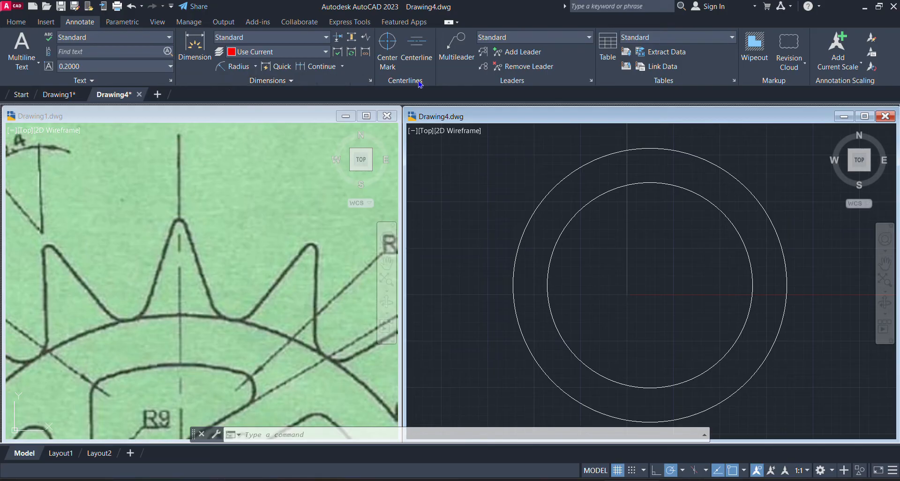
click(388, 47)
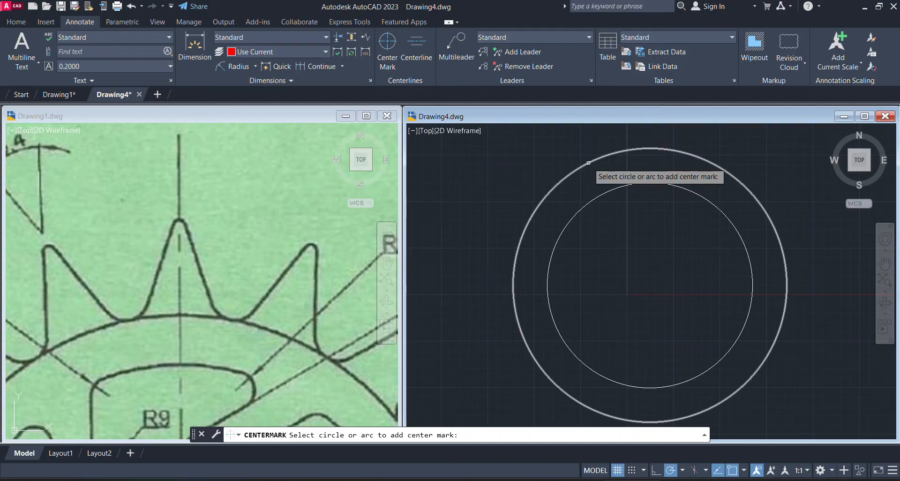
click(589, 162)
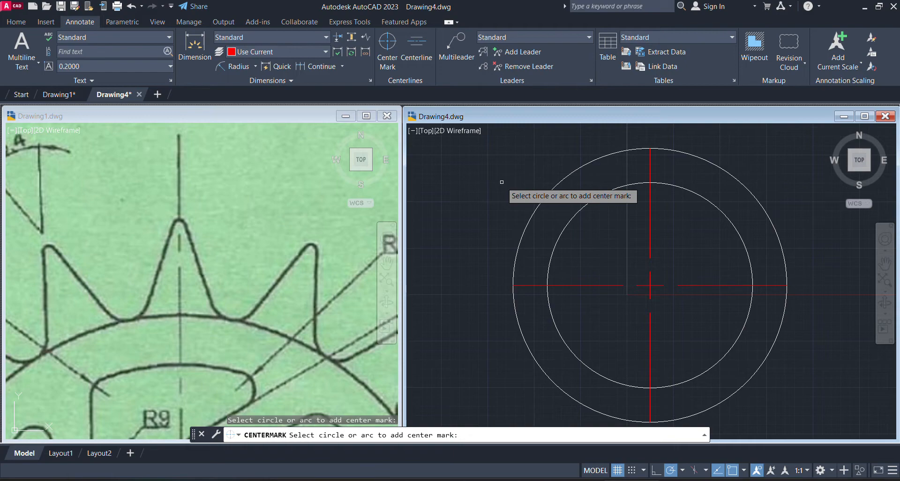
key(Escape)
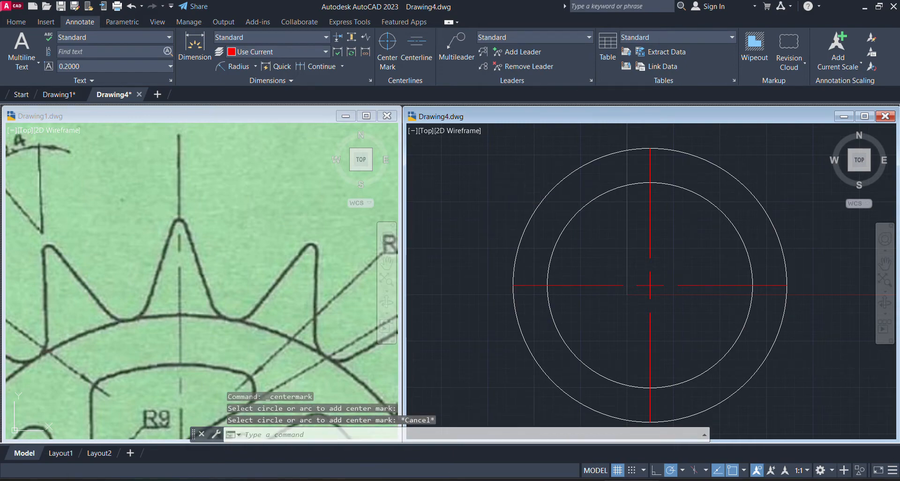
Examine the top tooth of the reference sprocket in Drawing1, including its flanks, tip and rounded roots
scroll(640, 303, down, 2)
middle_drag(649, 288, 630, 341)
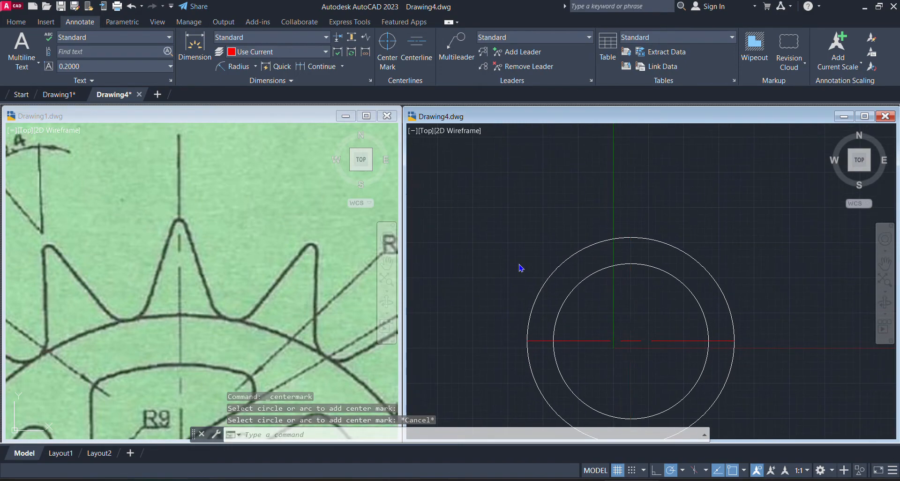
click(197, 319)
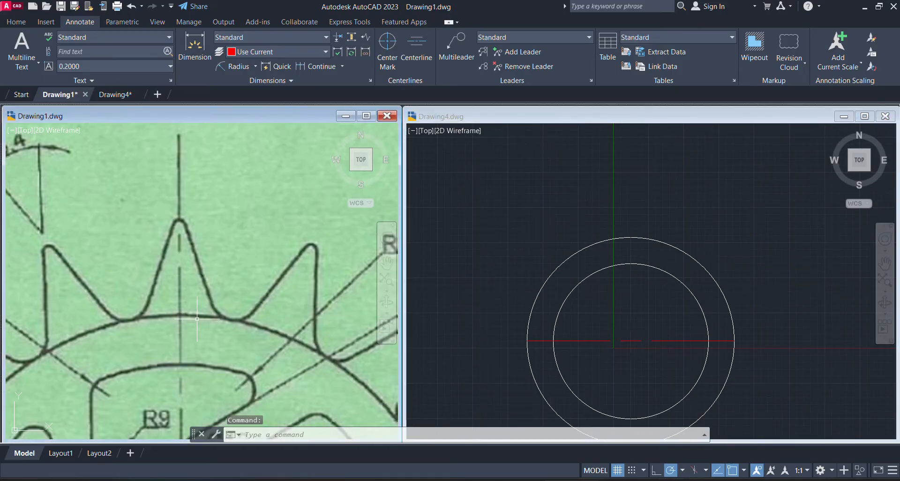
scroll(197, 319, down, 4)
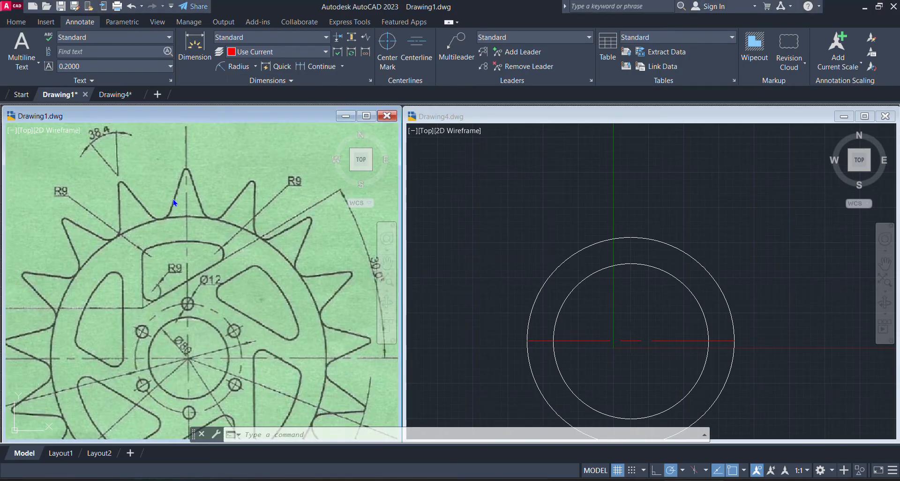
middle_drag(173, 198, 169, 212)
scroll(188, 271, up, 4)
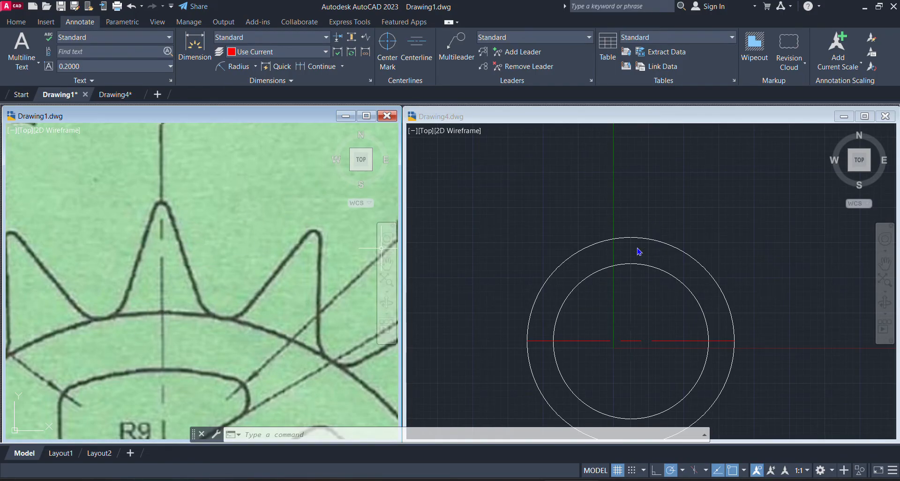
click(247, 268)
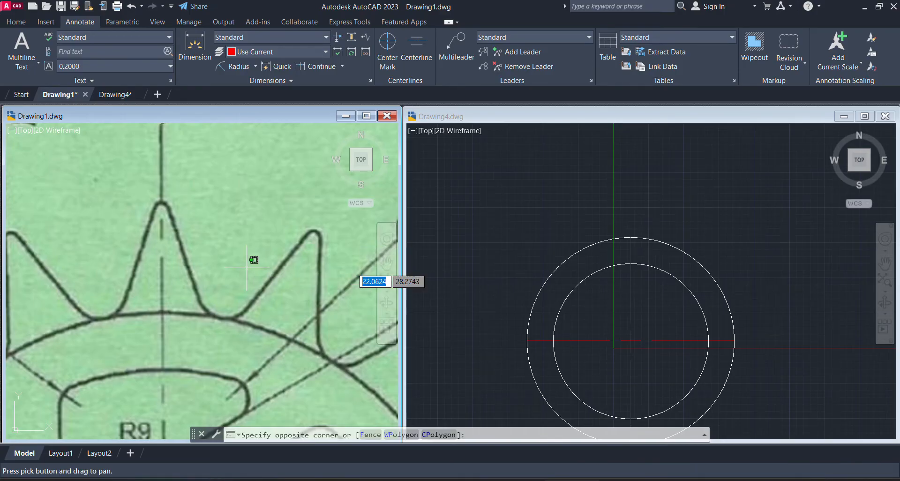
Examine the angle dimension beside the top tooth of the reference sprocket in Drawing1
scroll(230, 194, down, 4)
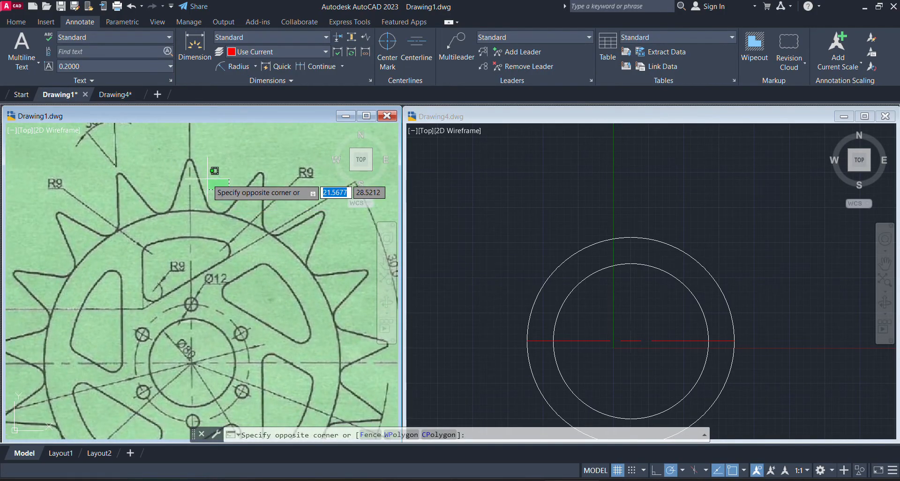
click(209, 183)
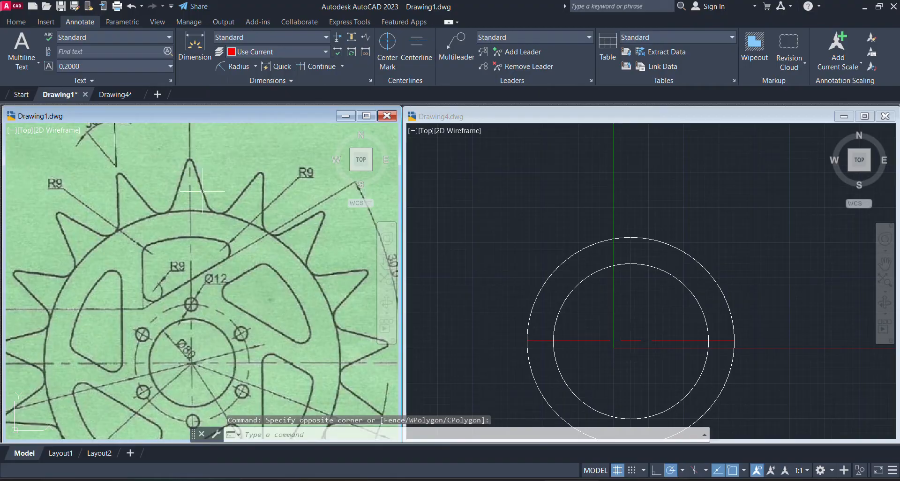
scroll(205, 140, up, 4)
scroll(189, 117, up, 1)
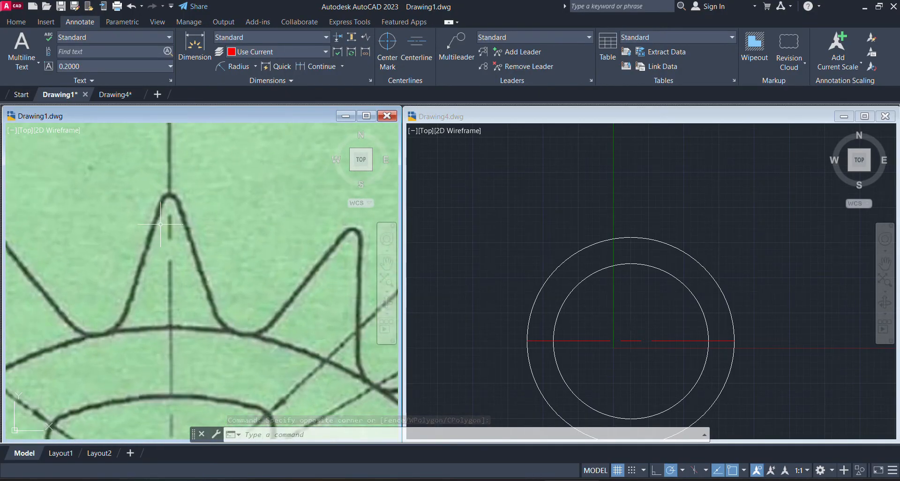
scroll(162, 225, down, 2)
middle_drag(159, 223, 268, 278)
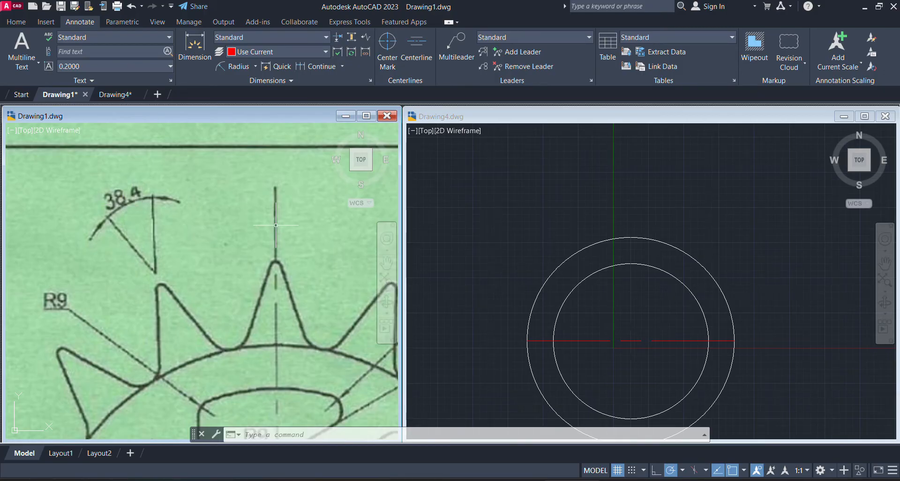
Open the quick calculator in Drawing4 and calculate half of the 38.4° tooth angle as 38.4/2
click(567, 250)
text(CA)
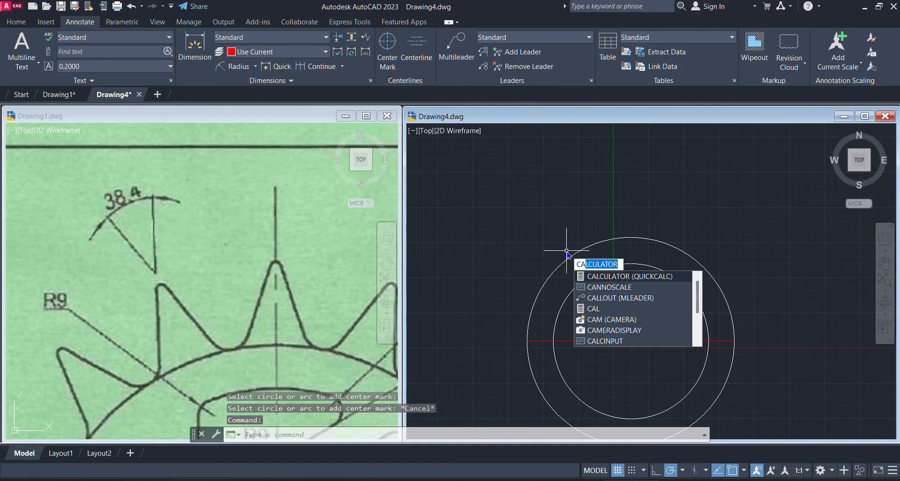
key(Return)
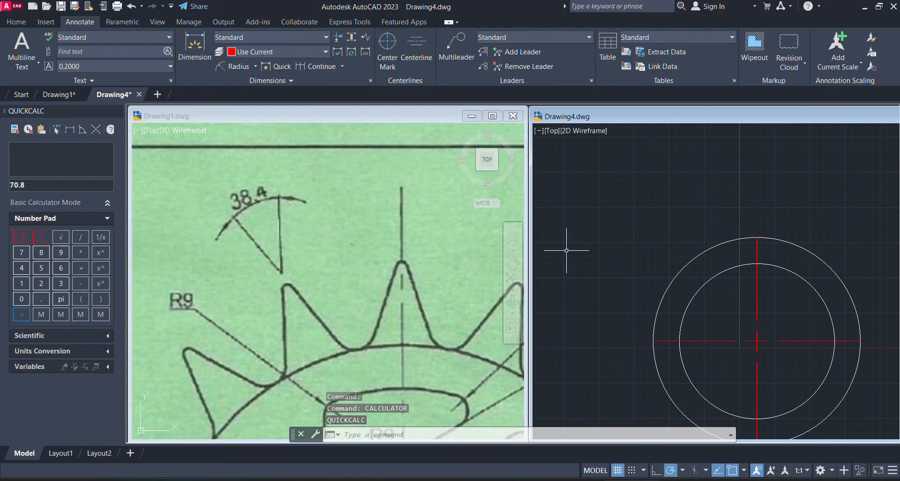
click(55, 284)
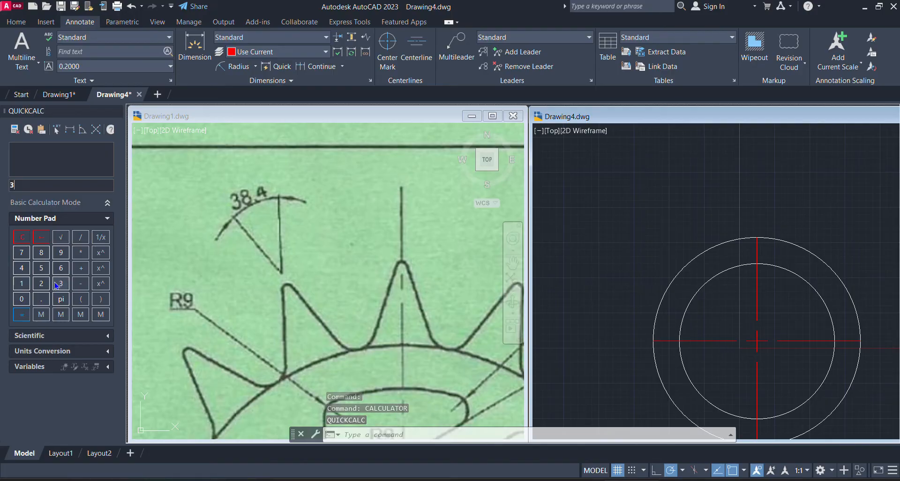
click(42, 252)
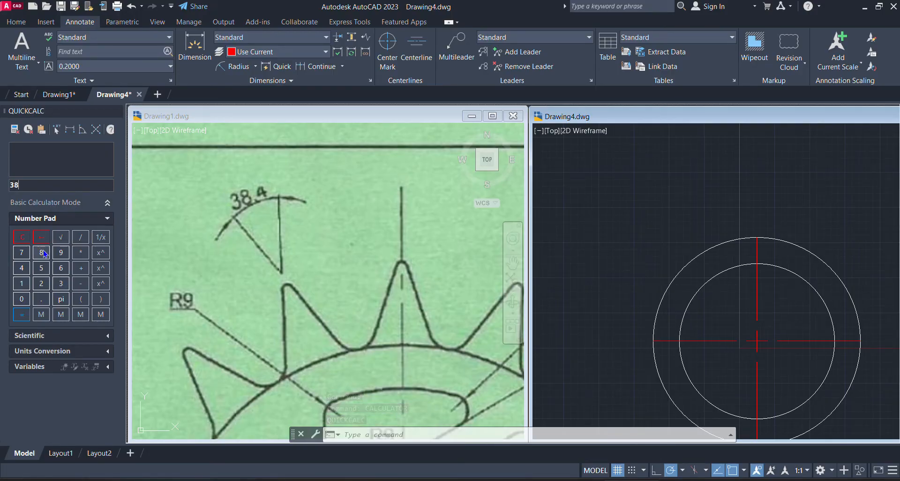
click(41, 304)
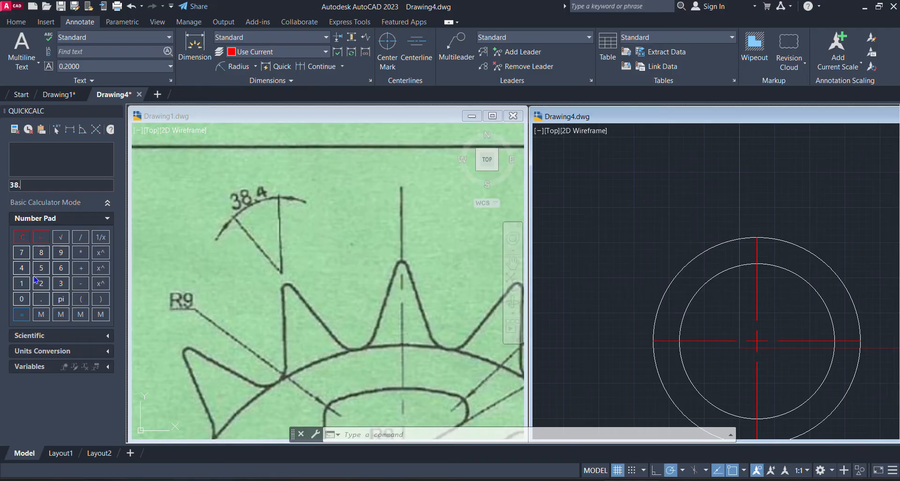
click(81, 238)
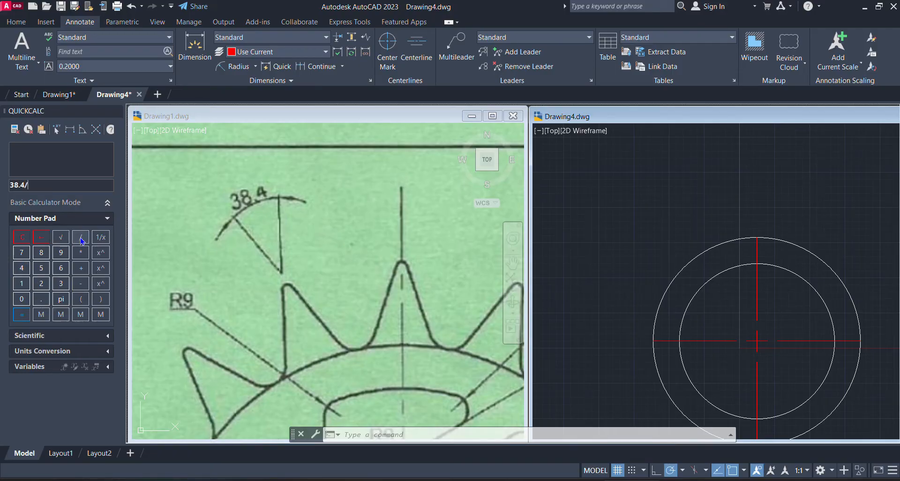
click(41, 283)
click(22, 315)
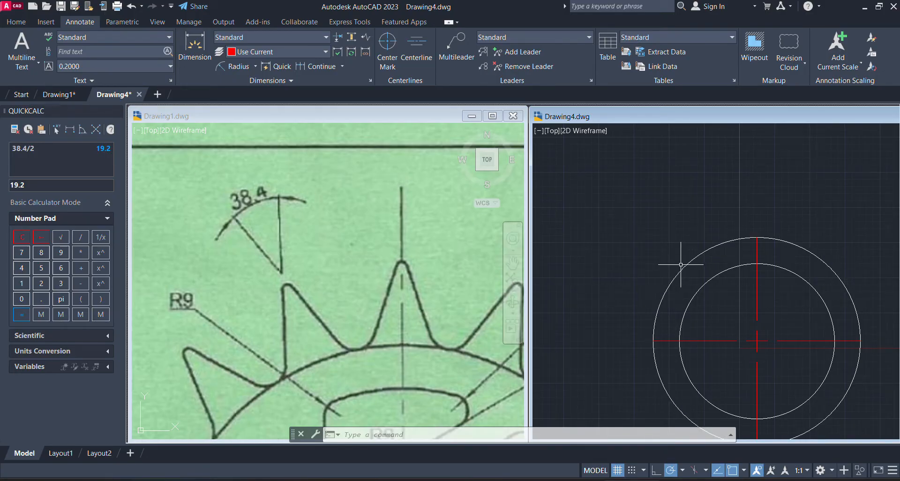
click(737, 206)
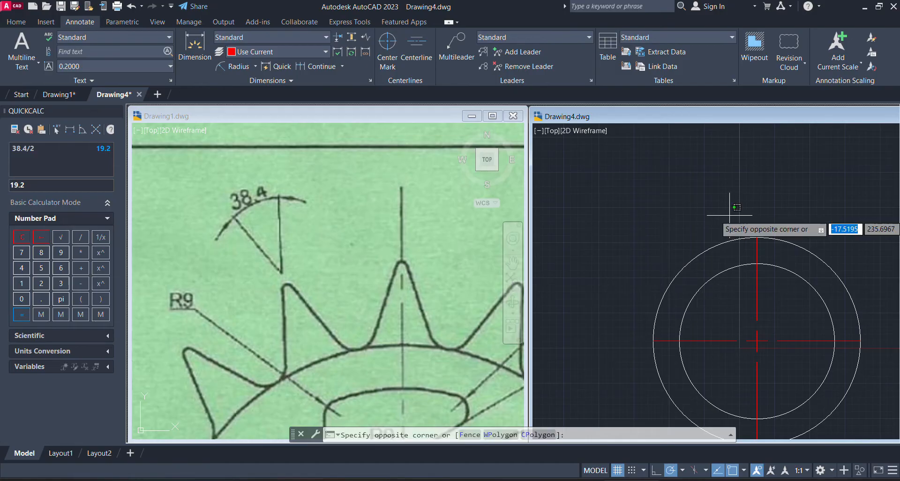
click(729, 215)
middle_drag(730, 215, 632, 196)
scroll(687, 202, up, 5)
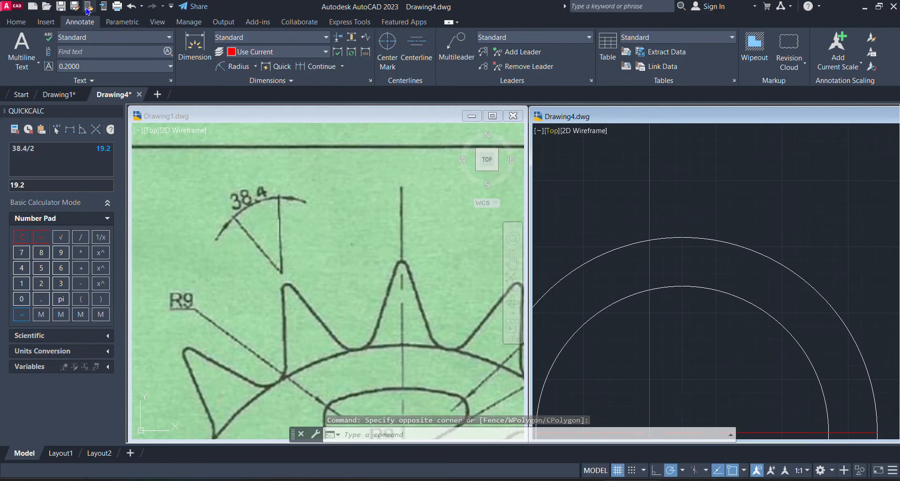
click(23, 21)
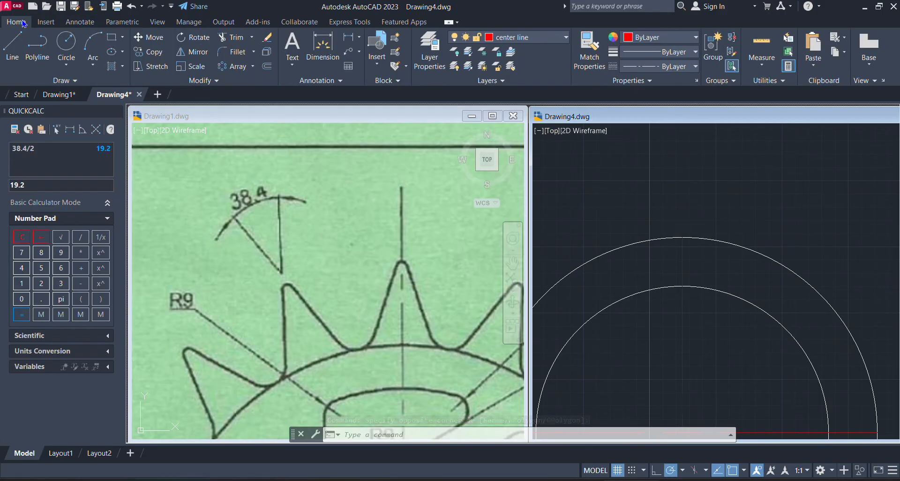
click(12, 50)
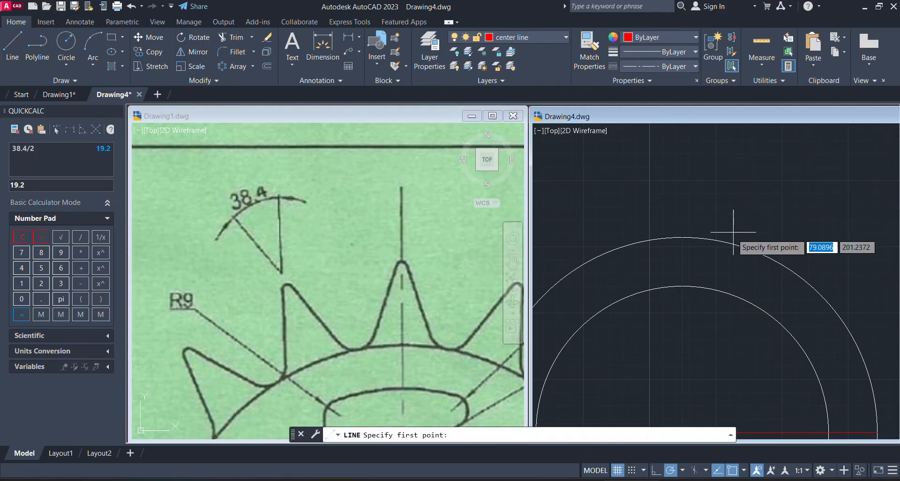
click(682, 238)
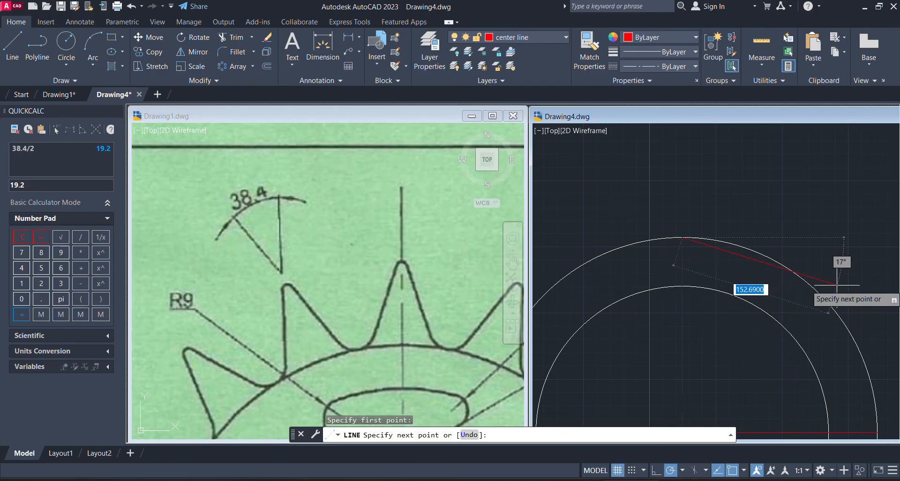
key(Escape)
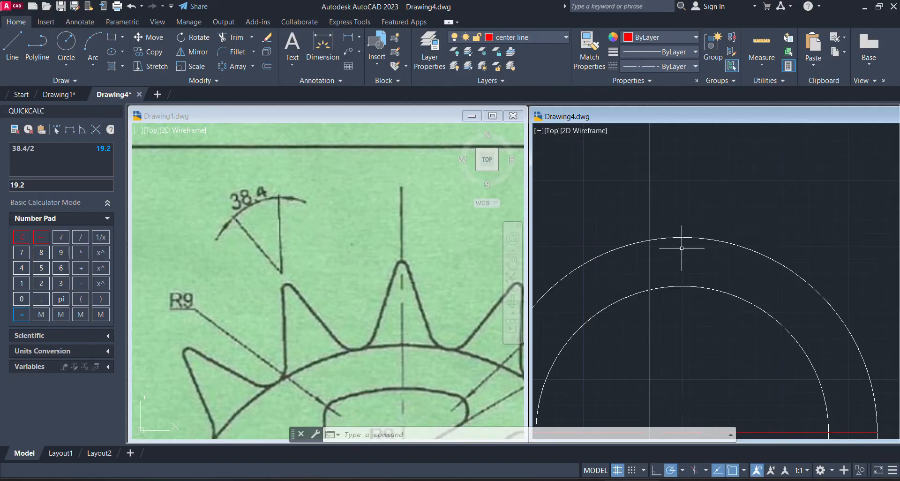
Clear the calculator entry and calculate the tooth flank's angle from horizontal as 90-19.2
triple_click(40, 238)
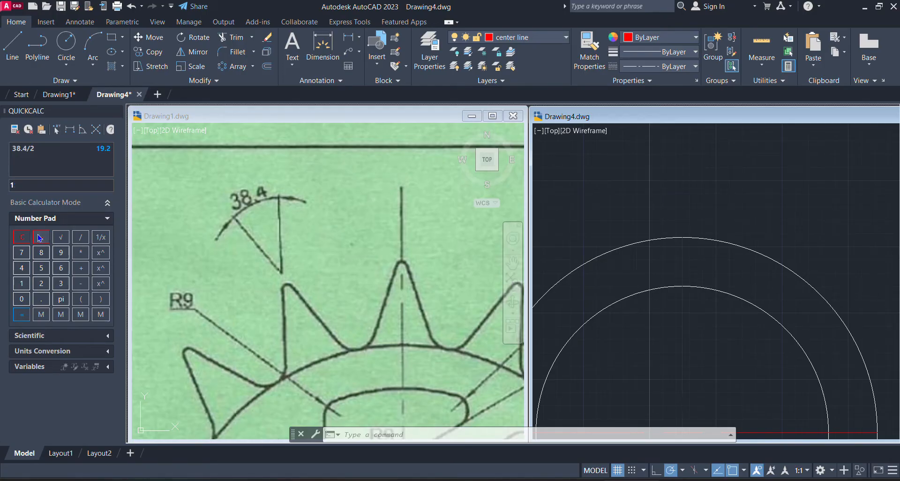
click(61, 252)
click(78, 283)
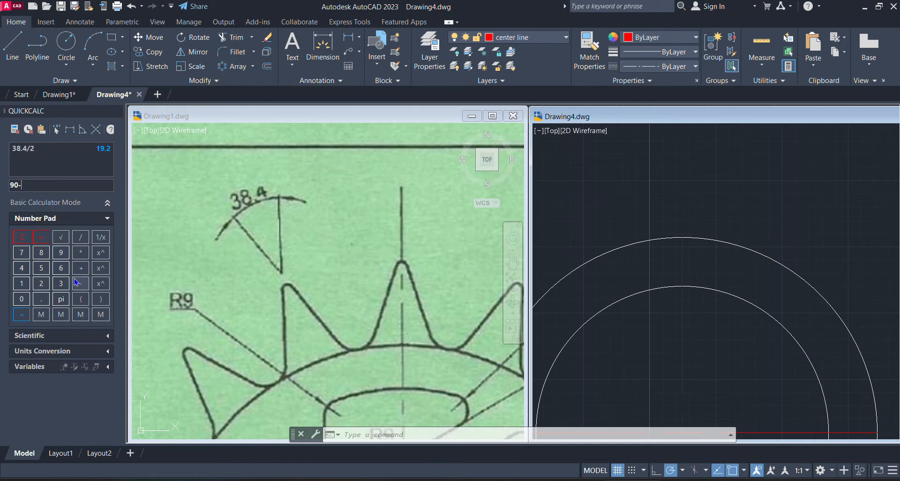
click(21, 283)
click(62, 255)
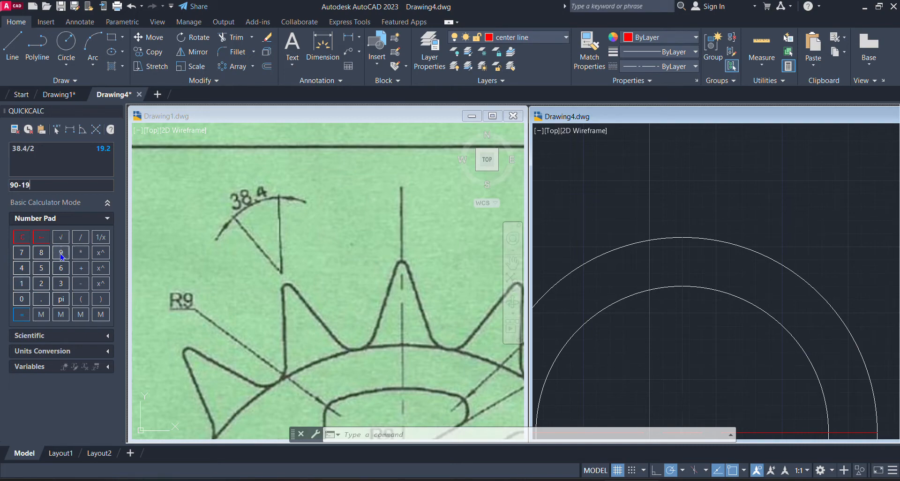
click(44, 284)
click(44, 239)
click(42, 303)
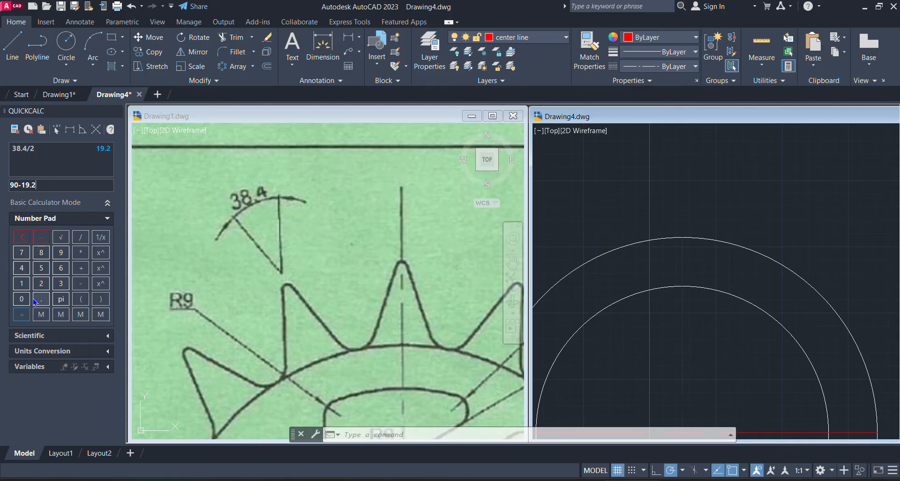
click(22, 314)
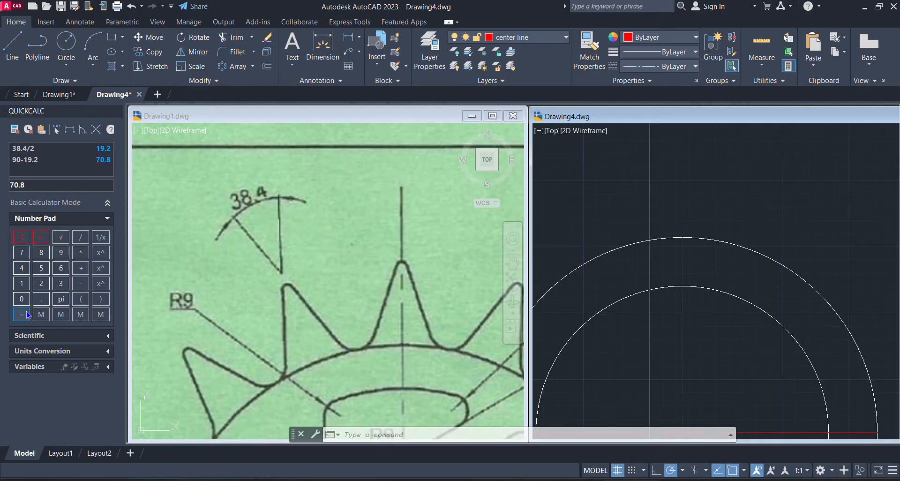
click(730, 198)
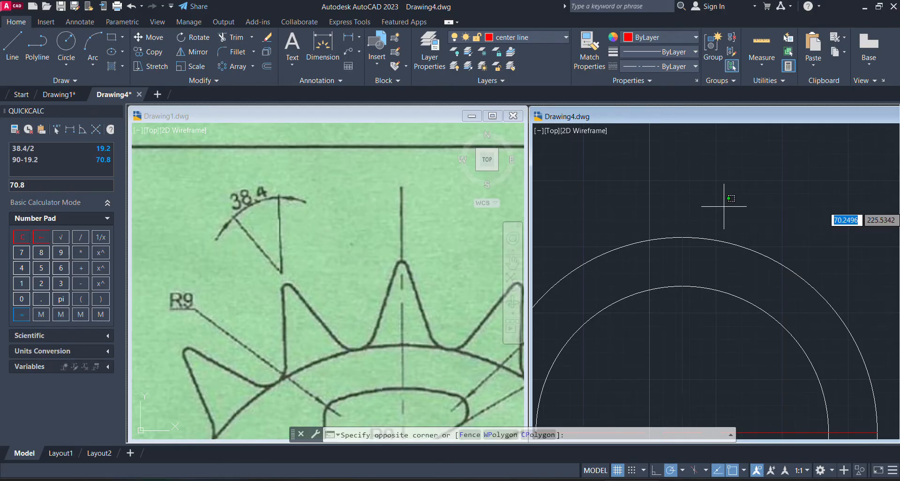
click(724, 203)
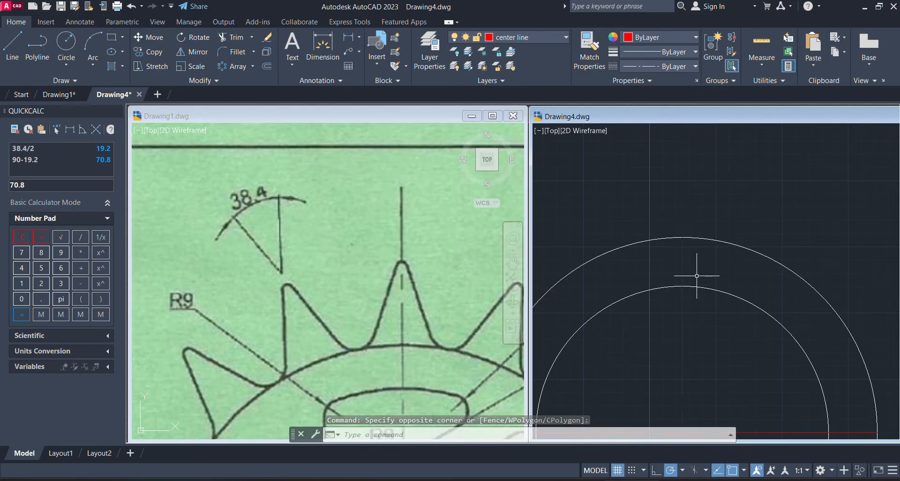
click(387, 270)
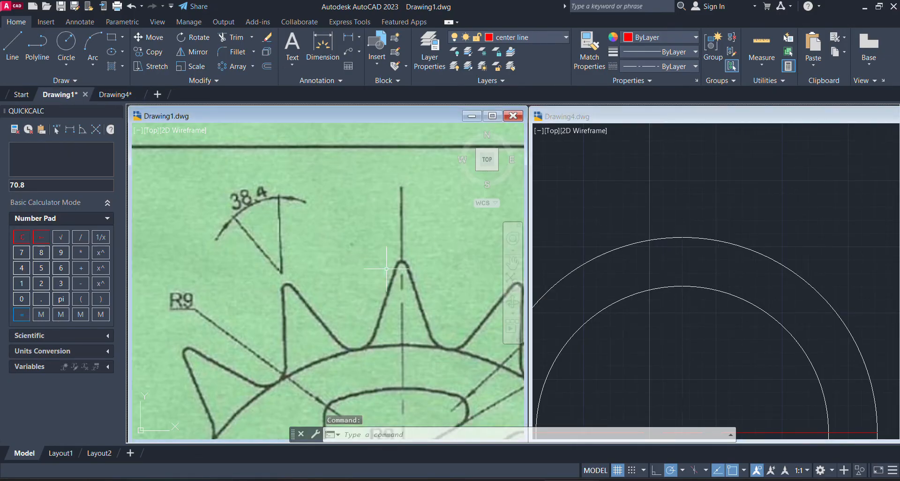
click(386, 268)
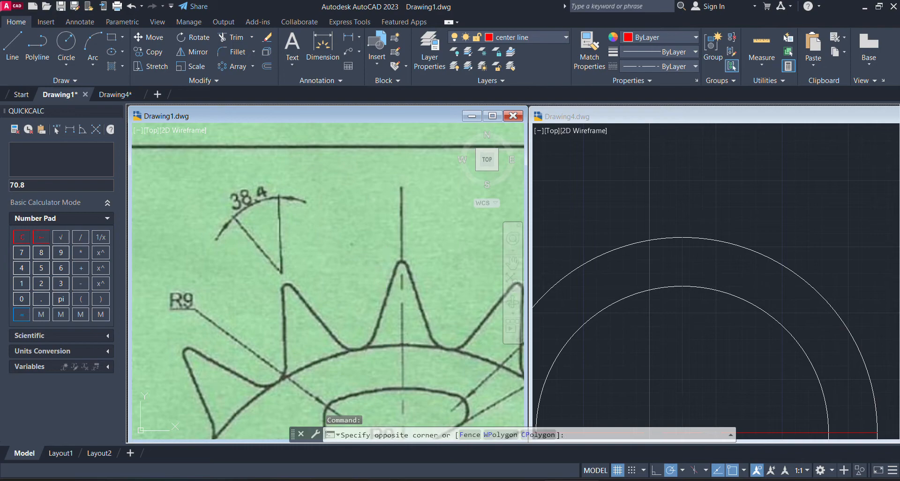
click(391, 268)
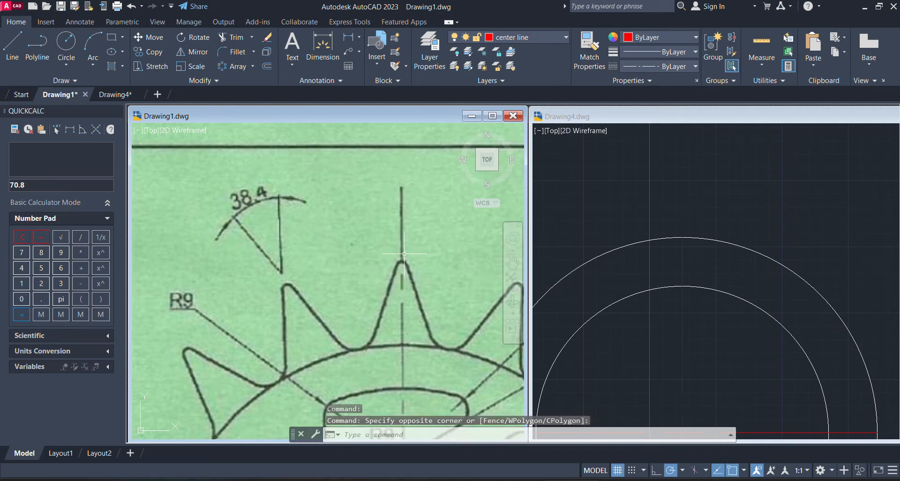
click(419, 276)
click(419, 275)
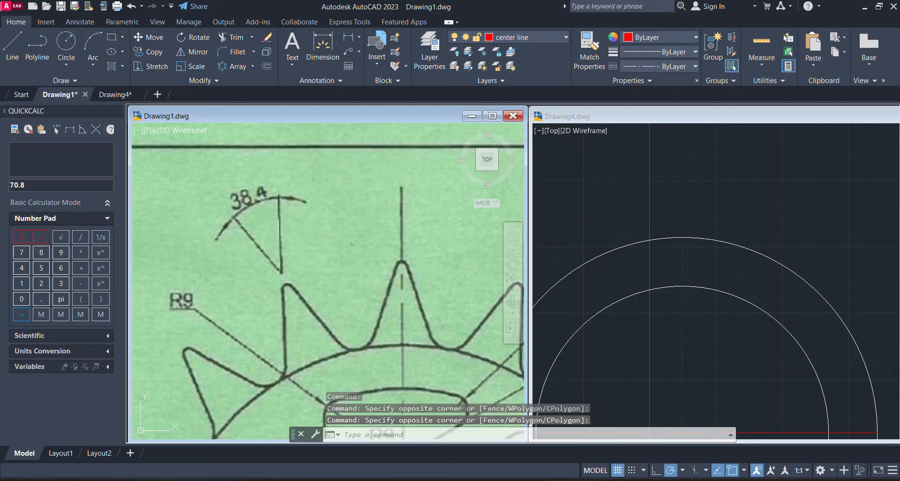
Examine the lower teeth of the reference sprocket in Drawing1, including the tip and root radius callouts and the angle between neighbouring teeth
scroll(419, 275, down, 5)
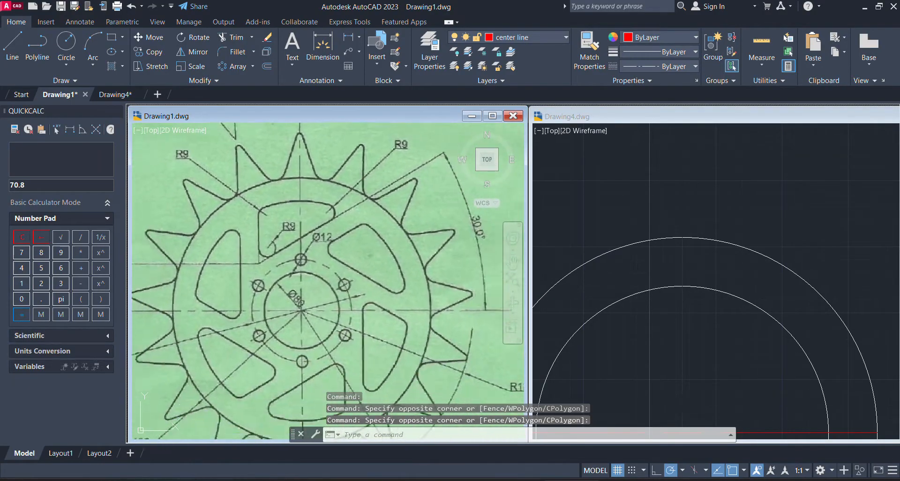
scroll(346, 363, down, 2)
middle_drag(346, 363, 328, 281)
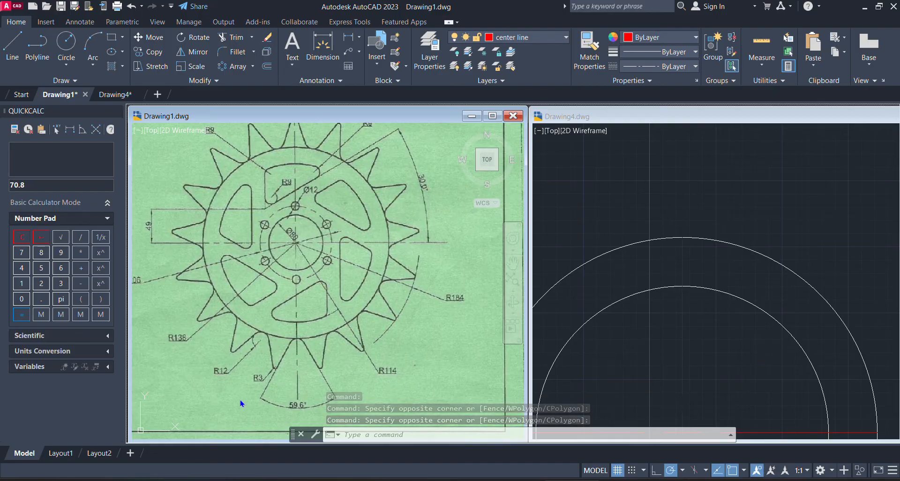
scroll(268, 383, up, 5)
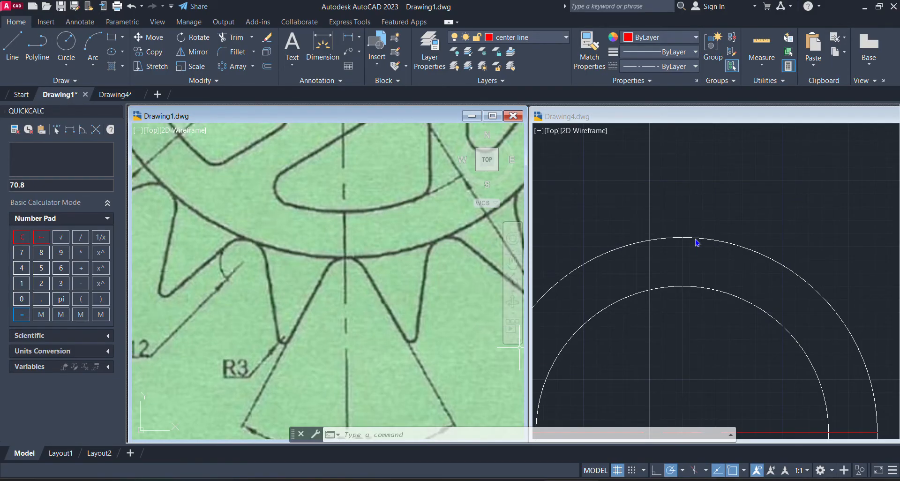
click(716, 246)
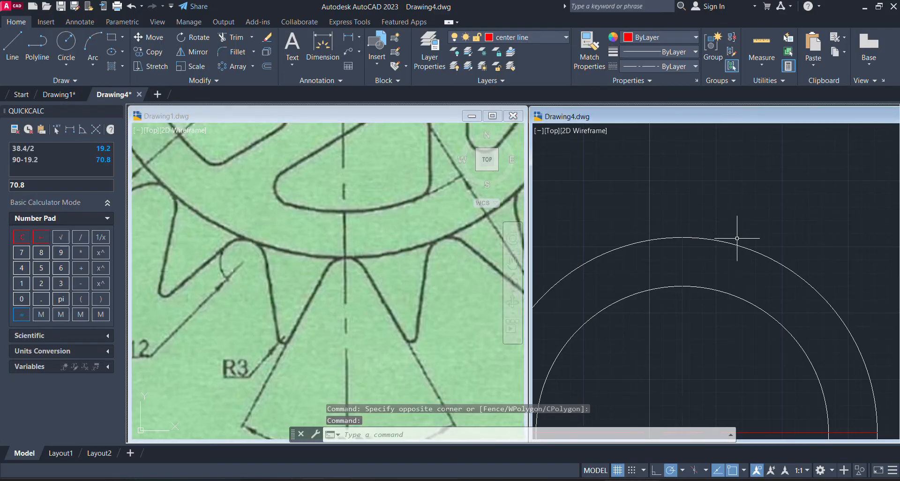
click(732, 240)
middle_click(733, 240)
middle_click(732, 240)
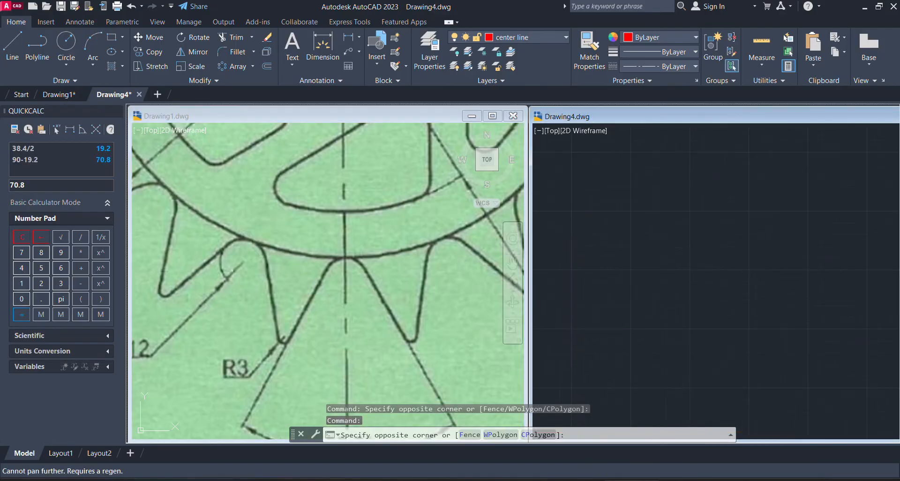
click(437, 252)
scroll(437, 255, down, 5)
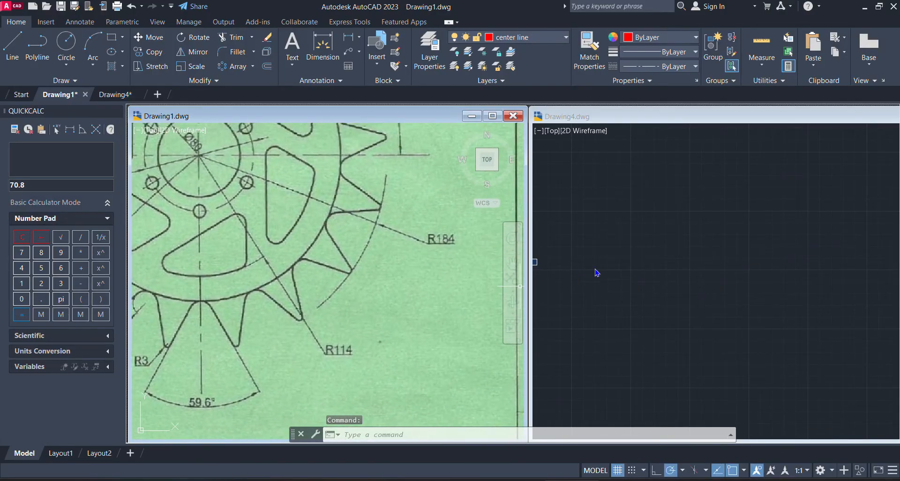
Zoom Drawing4 to its extents, closing in on the top of the outer circle
click(685, 254)
text(z)
key(Return)
text(e)
key(Return)
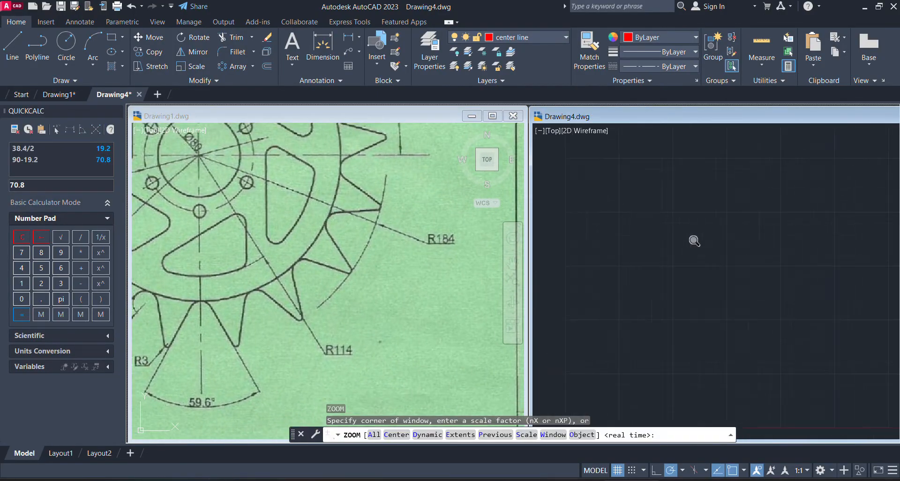
middle_drag(685, 254, 609, 355)
scroll(609, 354, down, 1)
scroll(675, 295, up, 6)
scroll(667, 281, up, 2)
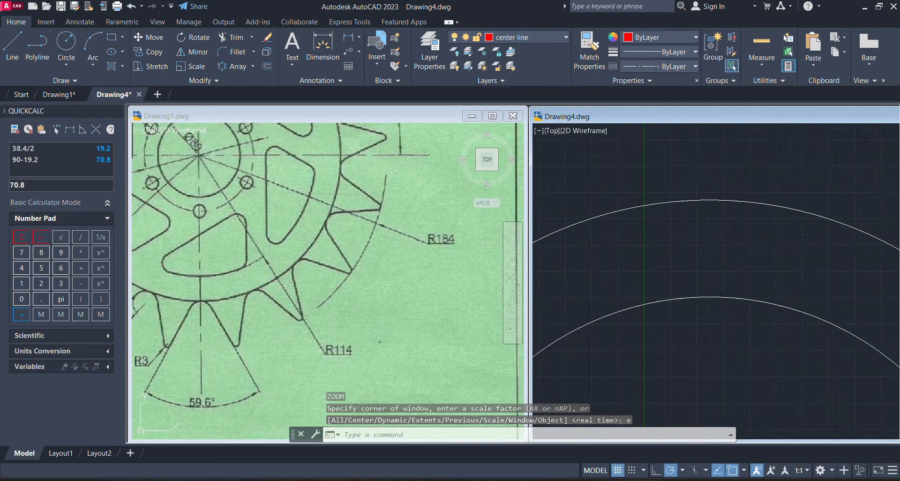
scroll(725, 188, up, 5)
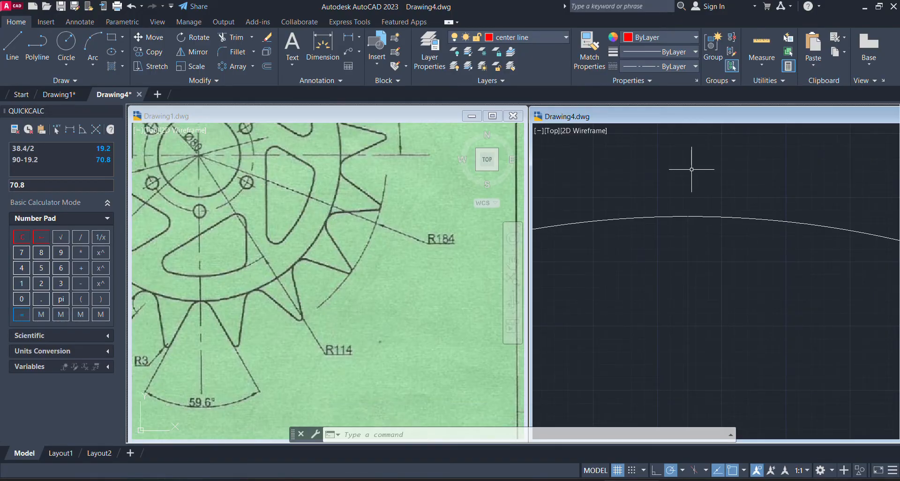
Examine the R3 tip radius, R12 root radius and 59.6° angle callouts on the reference sprocket's lower teeth in Drawing1
click(344, 281)
scroll(405, 296, down, 1)
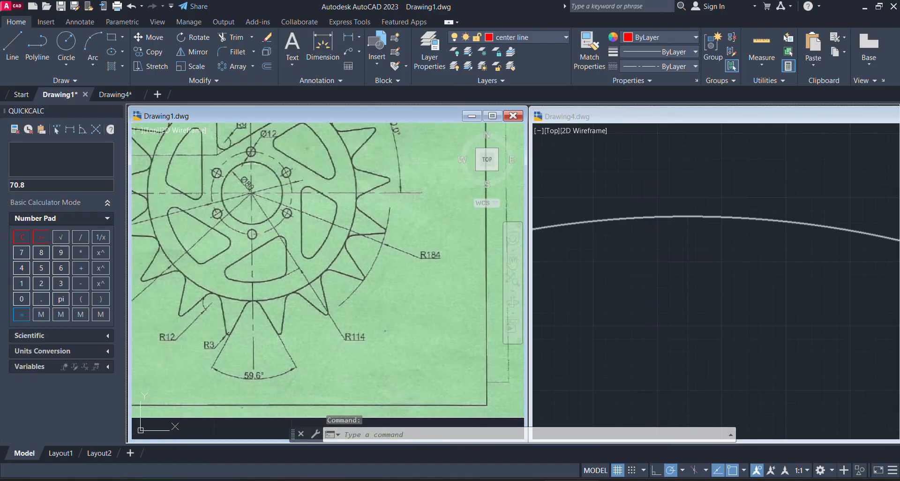
middle_drag(359, 286, 441, 236)
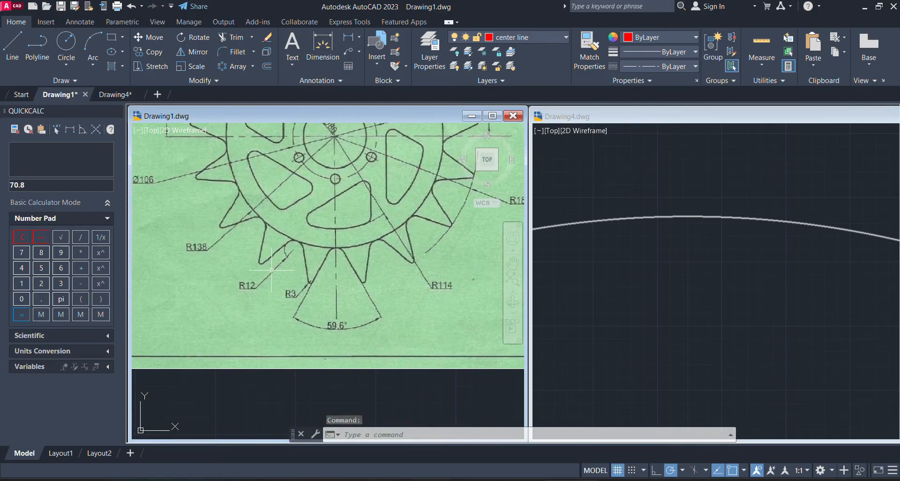
scroll(322, 286, up, 3)
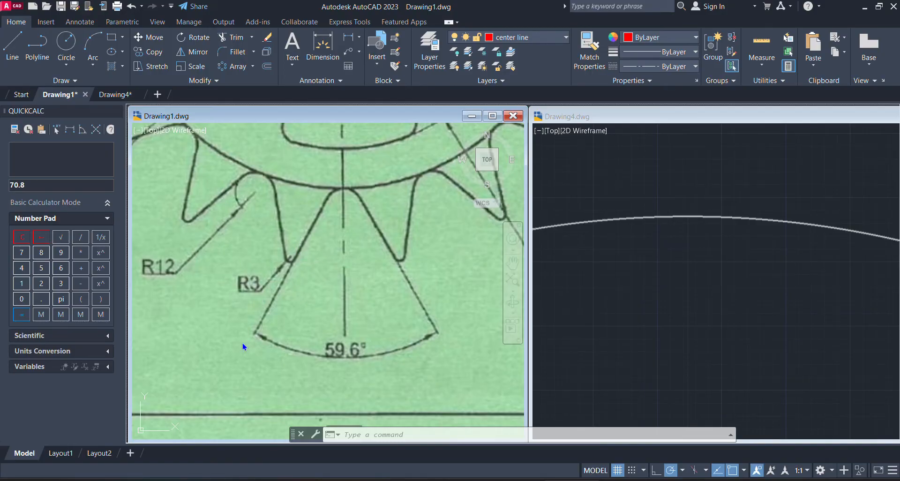
click(265, 292)
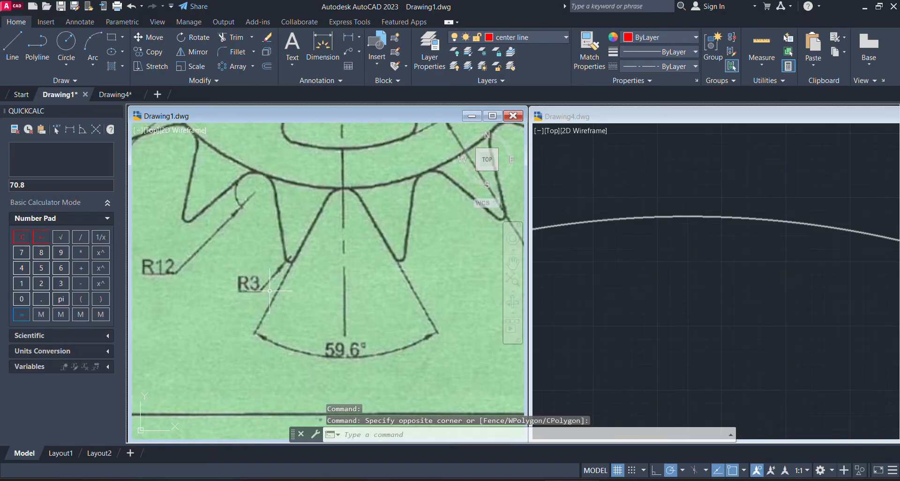
In Drawing4, draw a 6-unit line straight up from the top of the outer circle on the center line layer
click(13, 49)
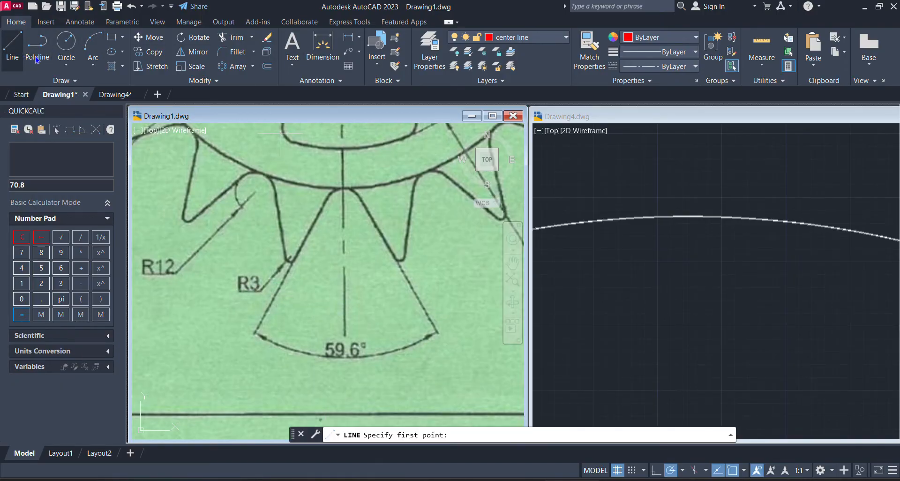
click(765, 216)
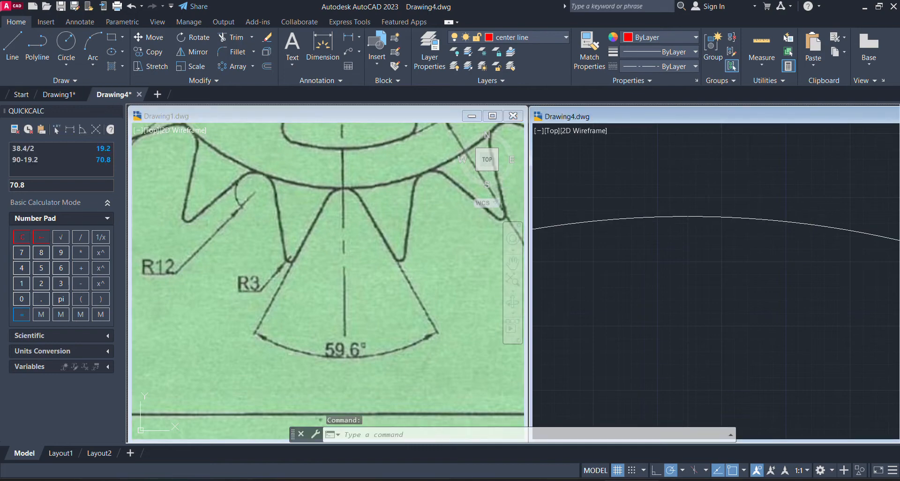
click(763, 211)
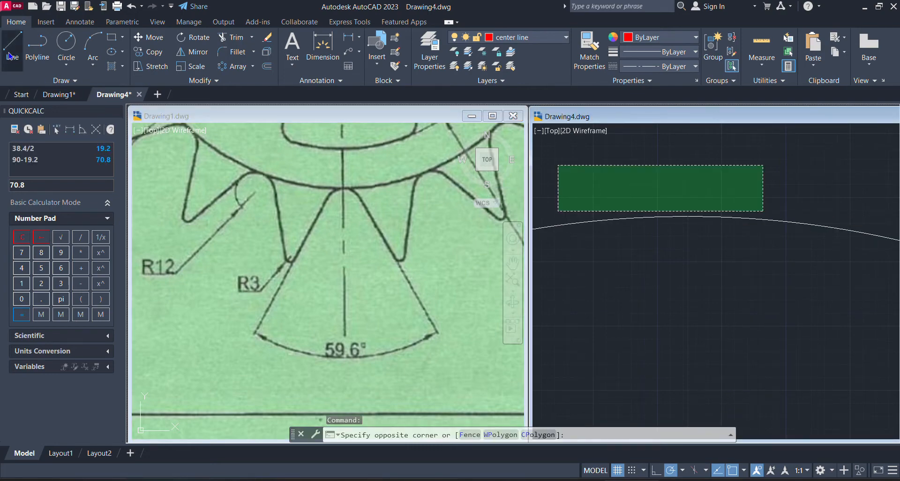
click(10, 55)
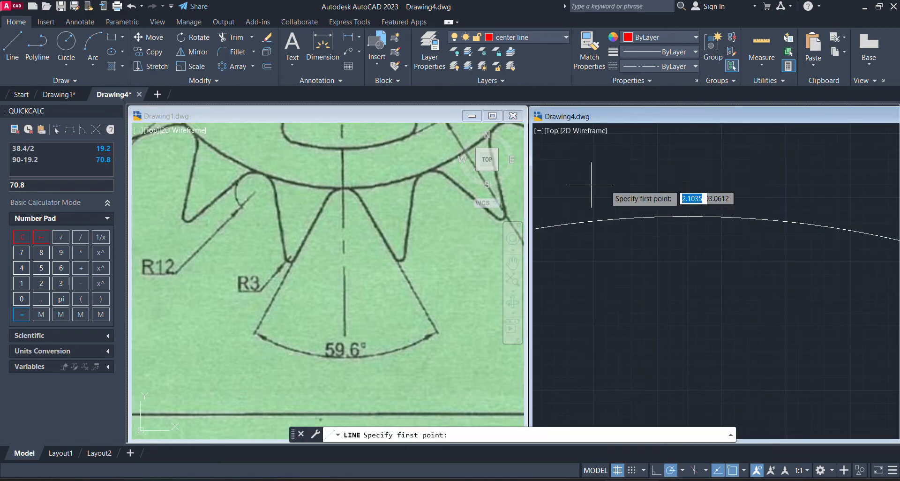
click(688, 217)
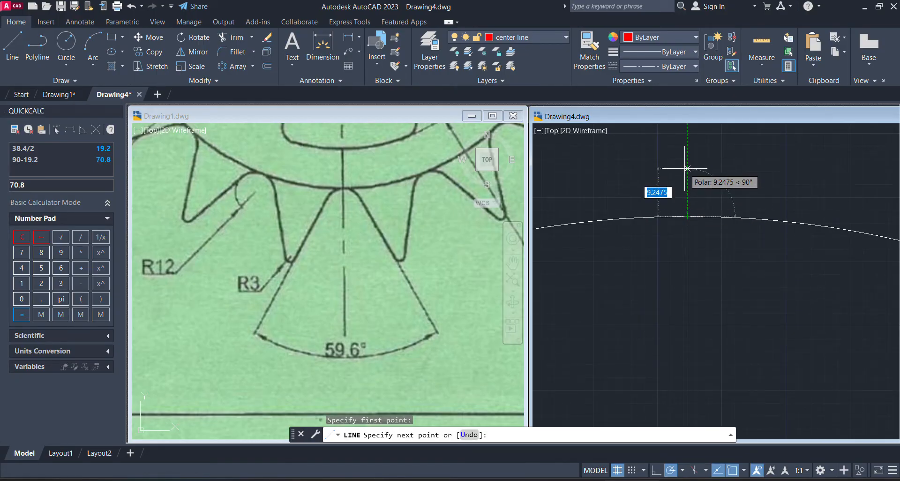
text(6)
key(Return)
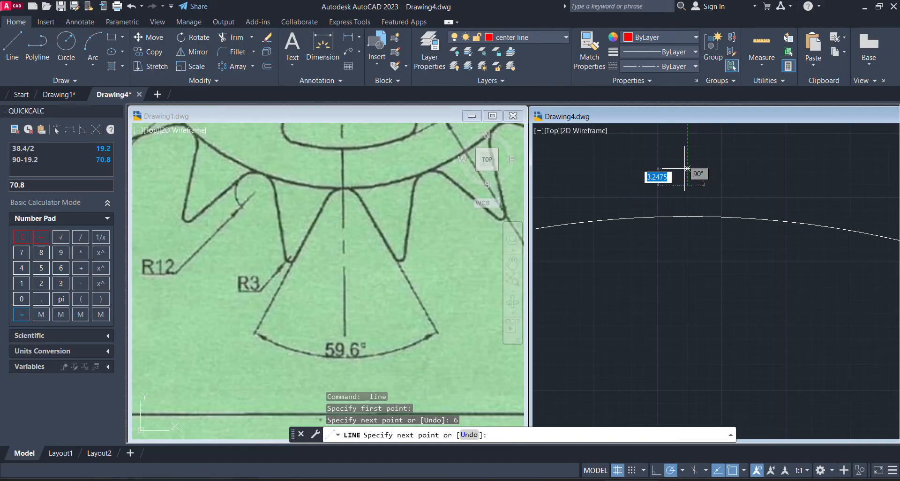
key(Escape)
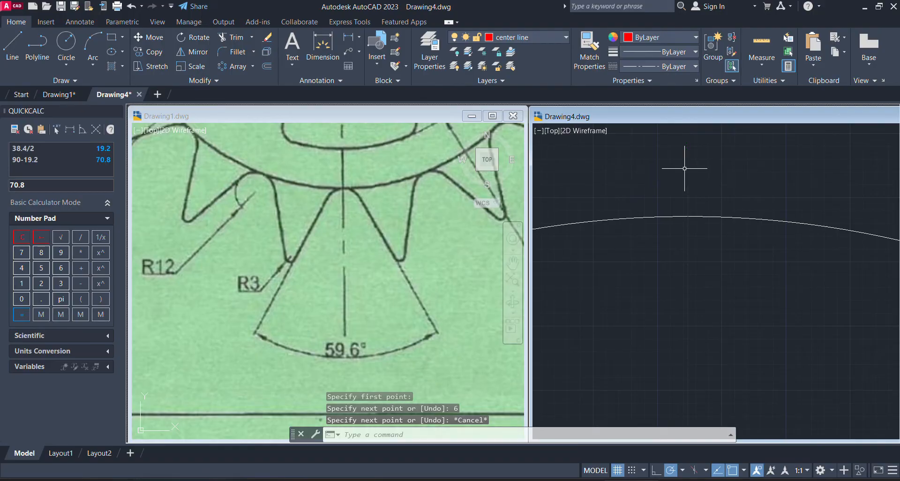
click(717, 213)
scroll(718, 214, up, 3)
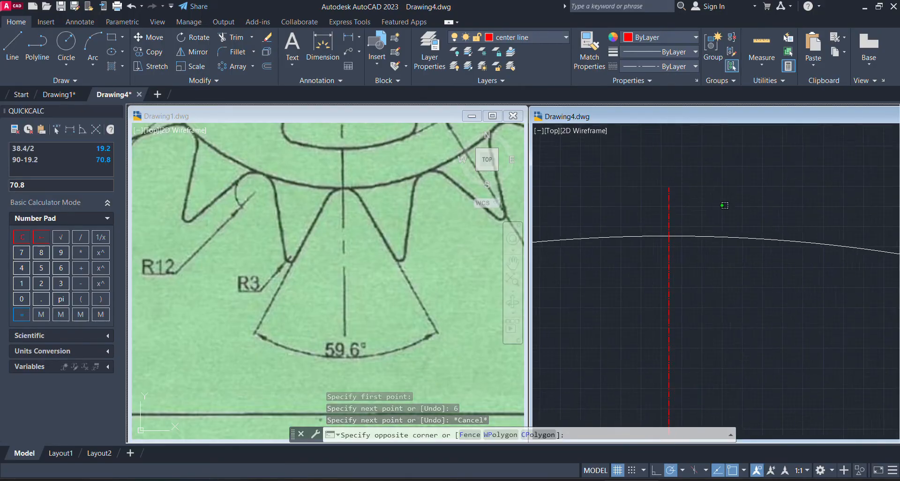
click(705, 193)
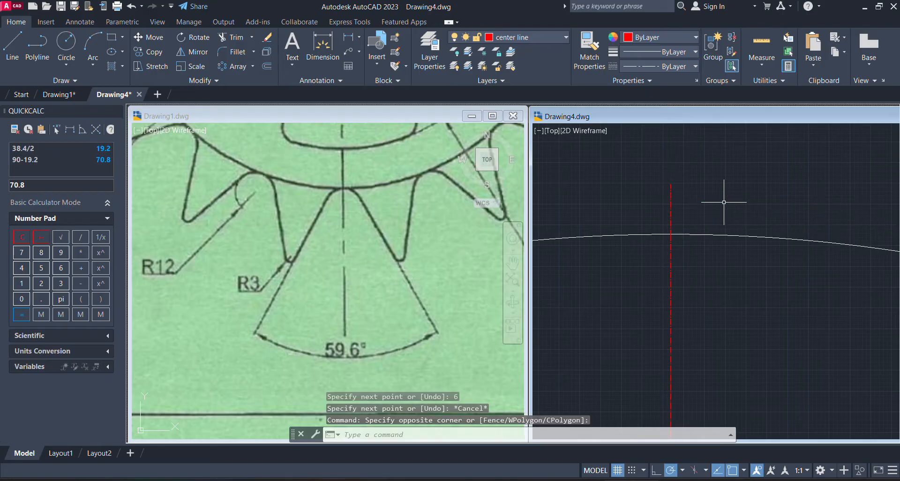
Make layer 0 the current layer in Drawing4
scroll(719, 200, down, 3)
scroll(687, 196, down, 2)
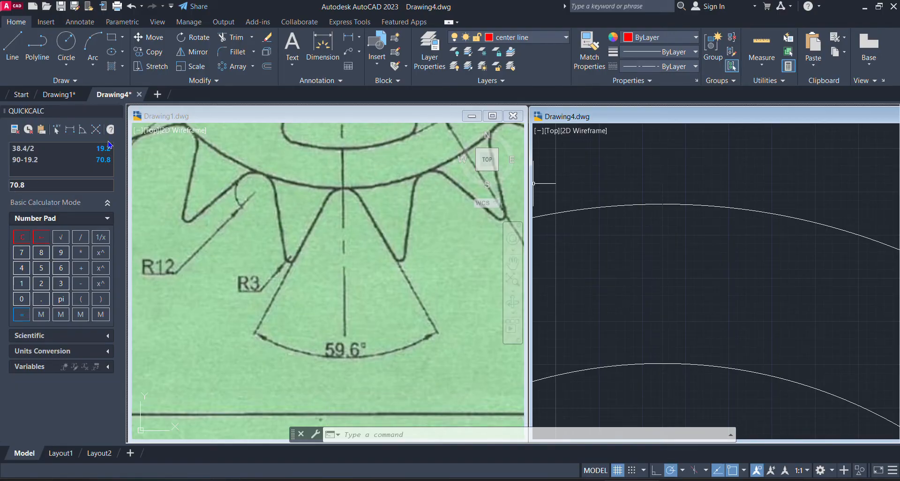
click(559, 38)
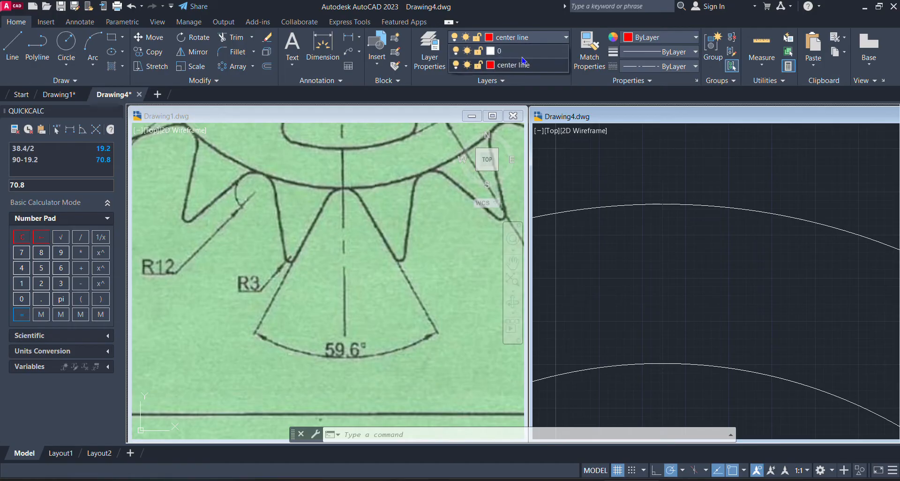
click(515, 51)
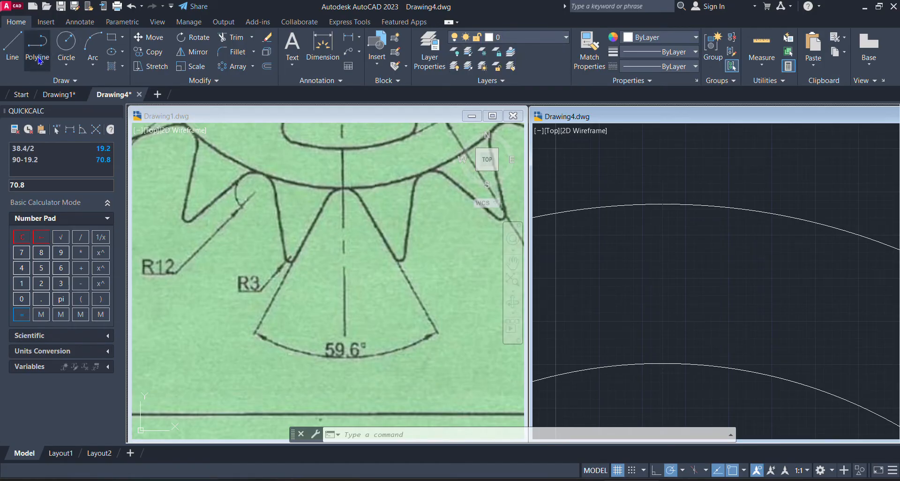
click(727, 218)
click(728, 218)
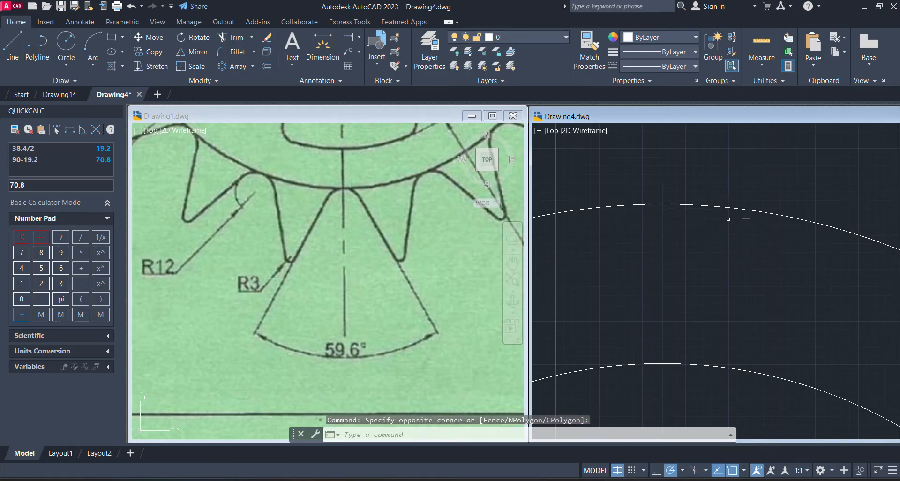
Draw a polyline about 61.6 units long from the short centre line's upper end, sloping down to the right at 70.8° from horizontal
click(26, 44)
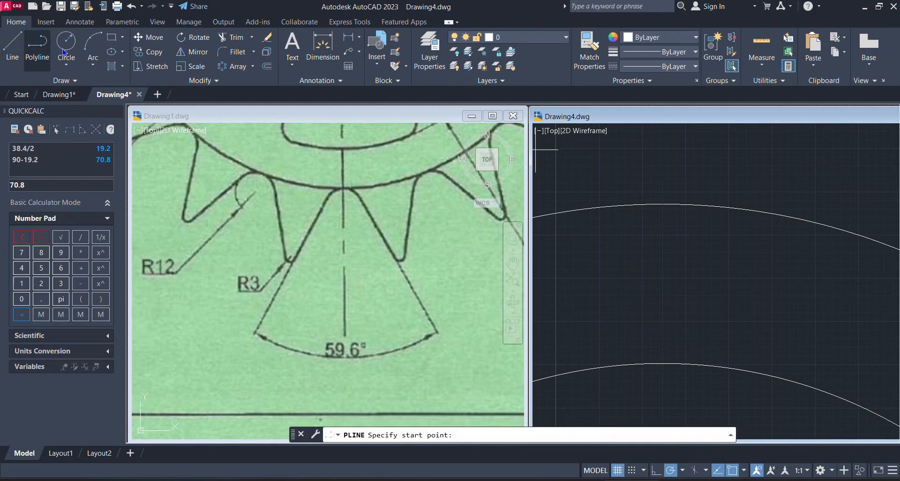
click(663, 183)
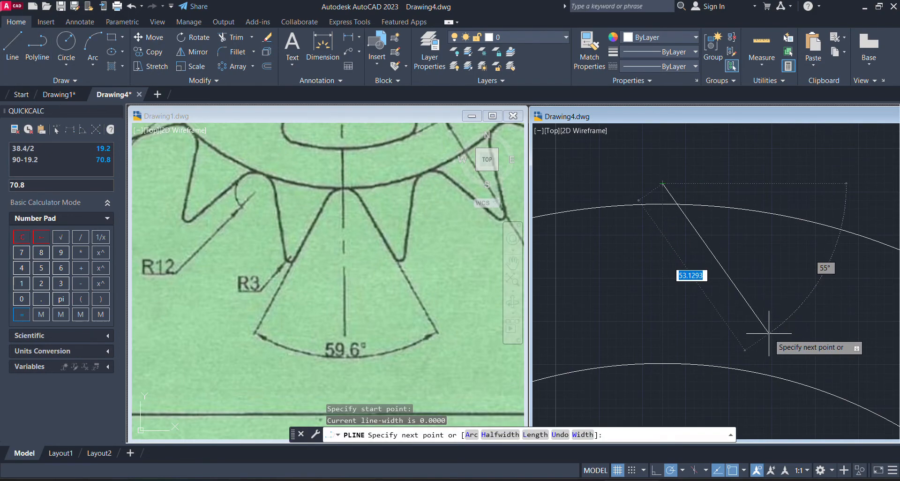
key(Tab)
key(Tab)
key(Tab)
key(Tab)
key(Tab)
key(Tab)
key(Tab)
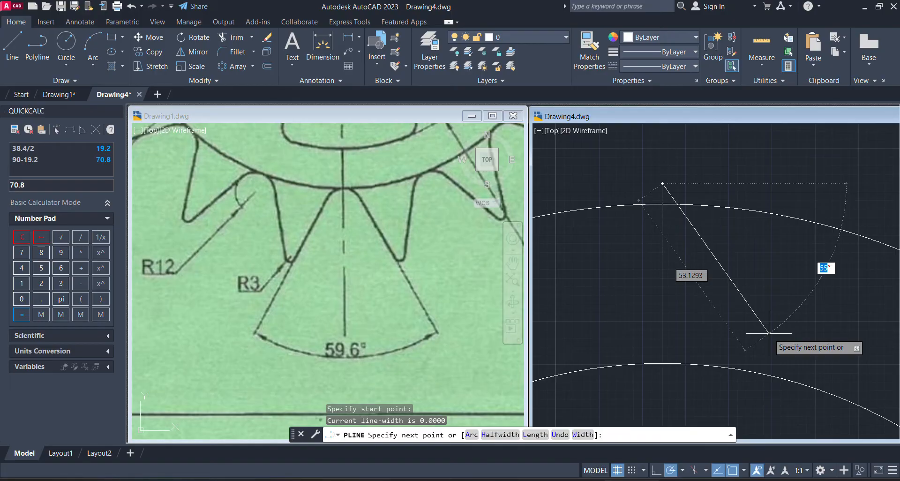
text(70.8)
key(Tab)
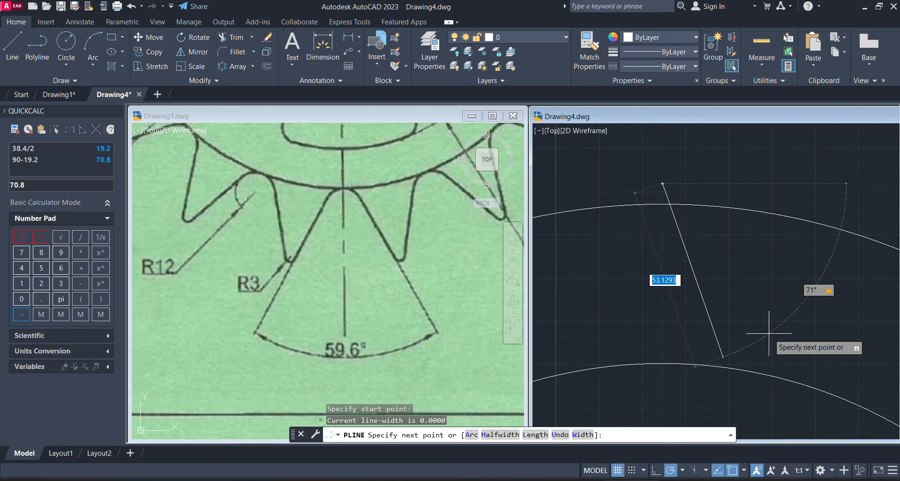
click(778, 363)
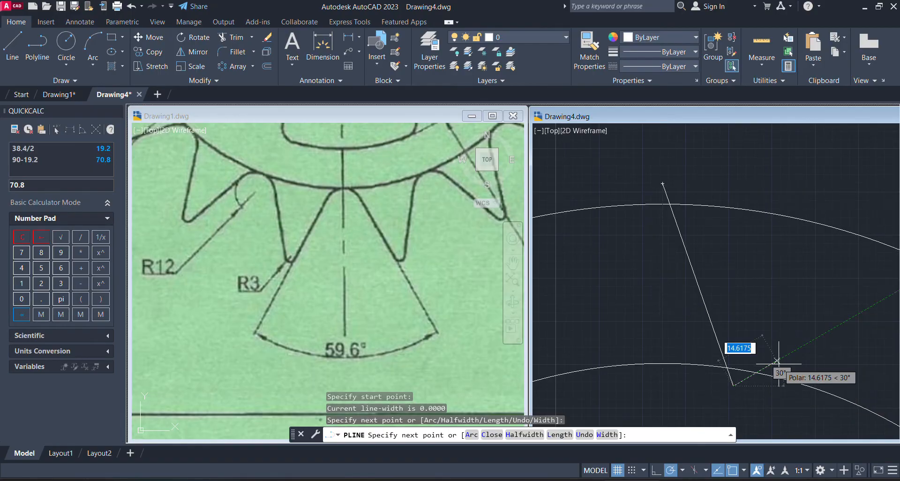
key(Escape)
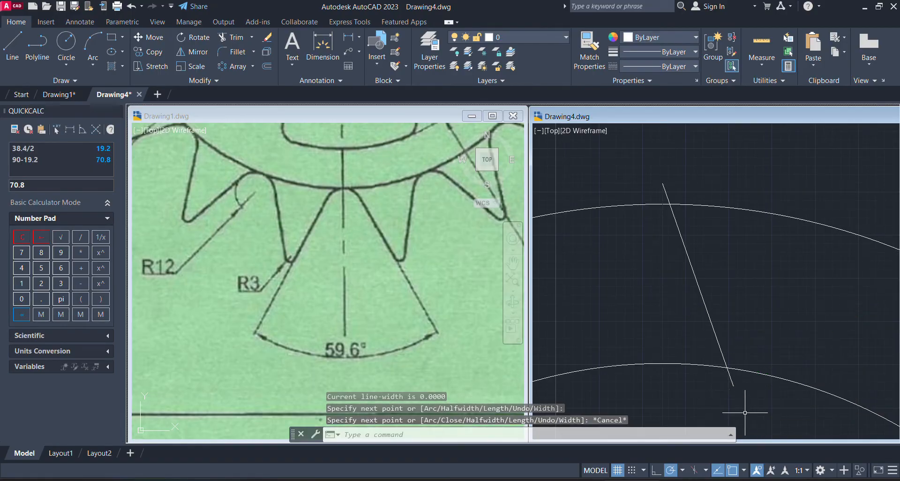
Trim the end of the tooth flank that extends past the inner circle
middle_drag(745, 413, 736, 379)
scroll(712, 357, up, 3)
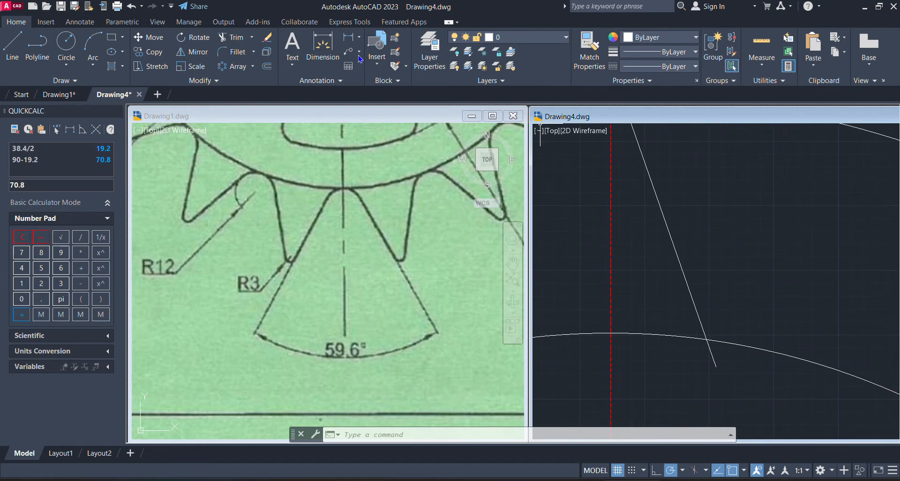
click(235, 44)
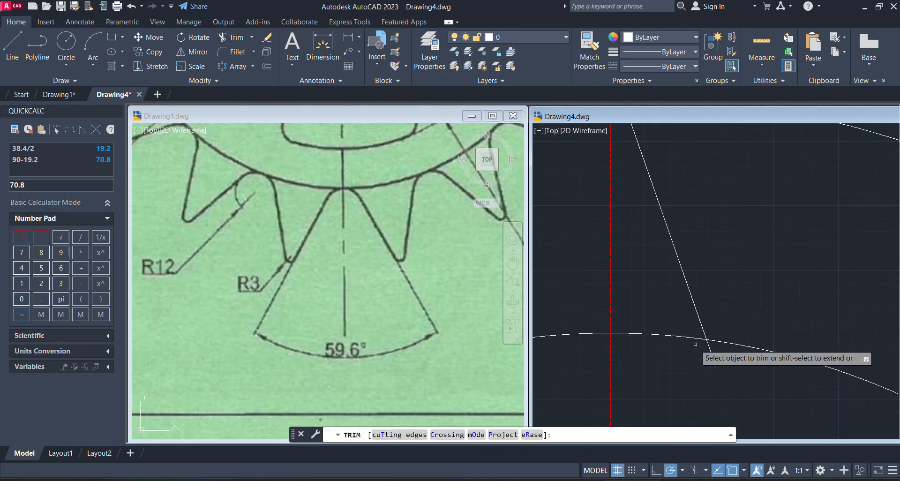
click(711, 364)
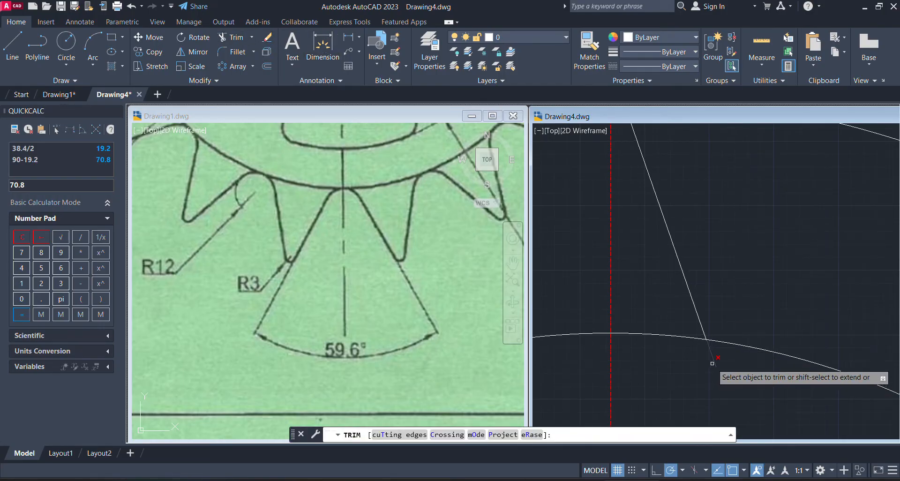
key(Escape)
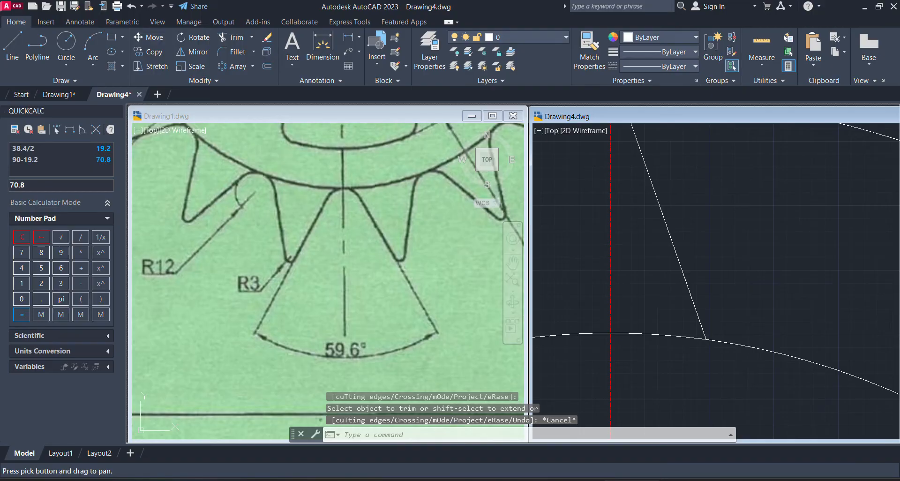
Mirror the tooth flank about the vertical centre line through the tooth's tip, keeping the source line
scroll(801, 383, down, 6)
scroll(707, 272, up, 4)
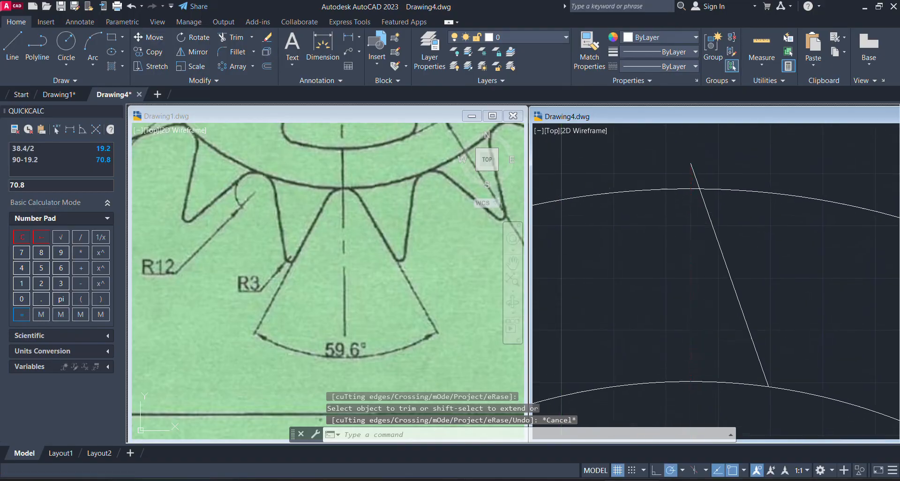
scroll(836, 237, down, 2)
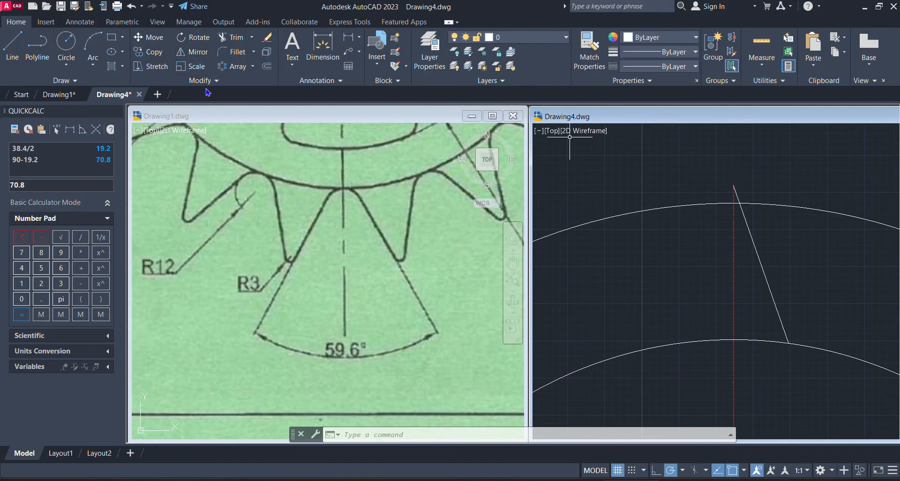
click(190, 56)
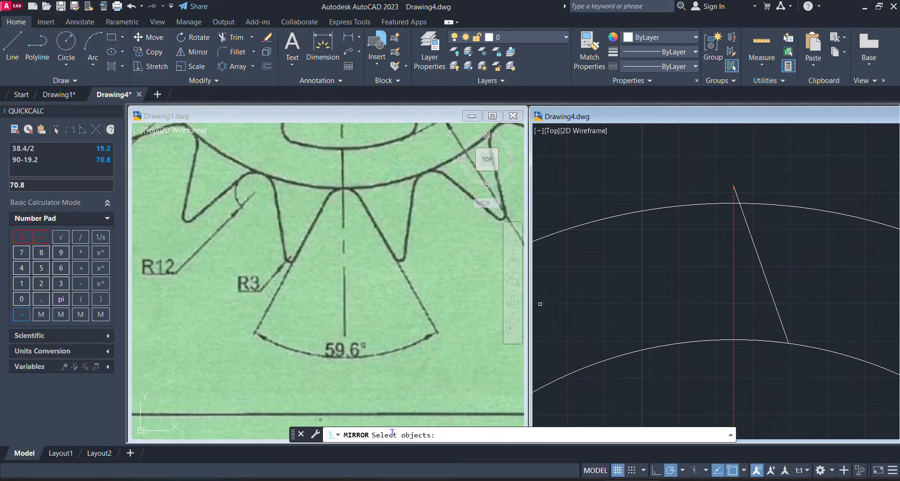
click(755, 252)
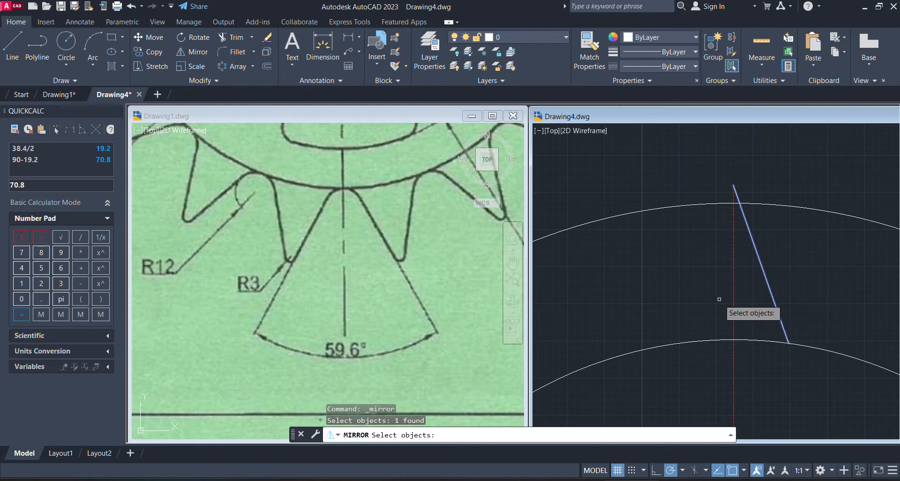
key(Return)
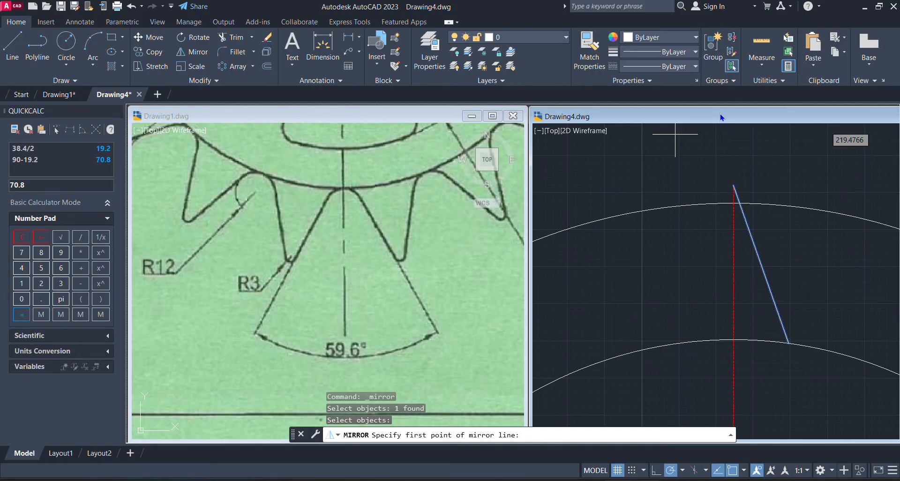
click(734, 186)
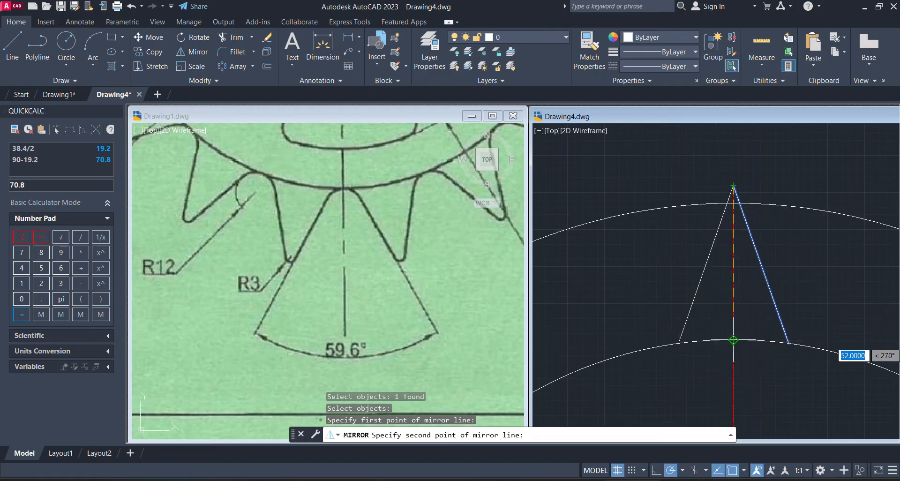
click(733, 340)
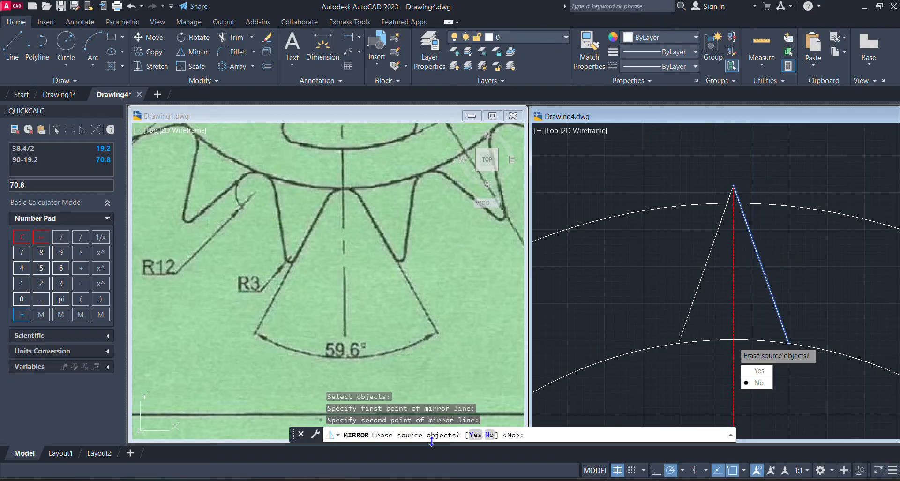
click(763, 381)
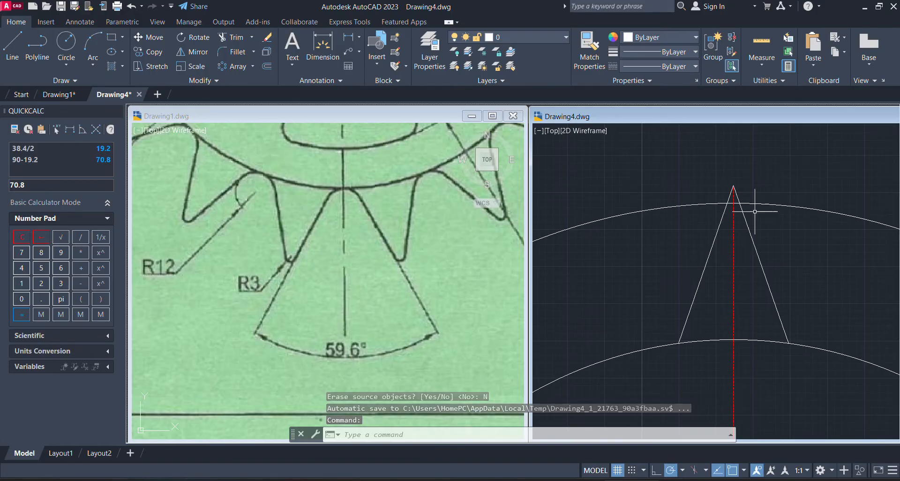
Examine the toothed rim in Drawing1's reference image for the rounding radius at the tooth tips
middle_drag(748, 220, 732, 255)
scroll(737, 254, down, 5)
scroll(728, 233, up, 6)
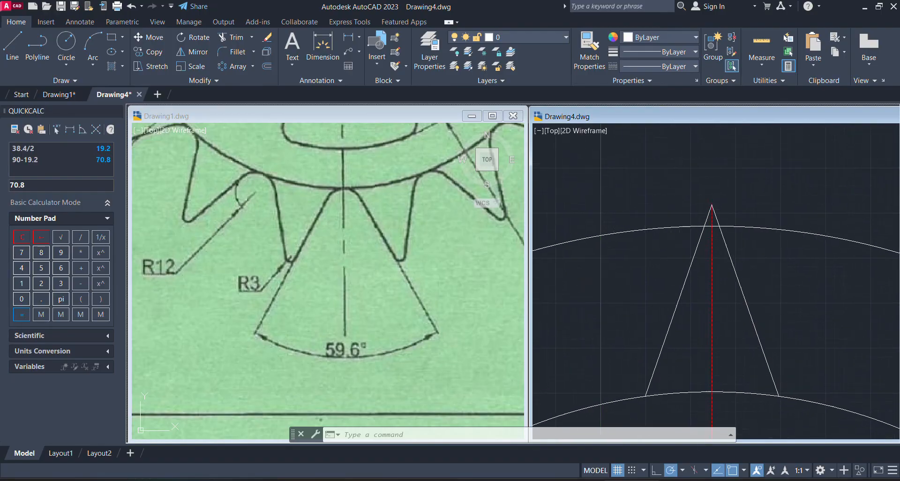
scroll(733, 255, down, 1)
scroll(733, 255, up, 1)
click(267, 268)
scroll(275, 300, down, 6)
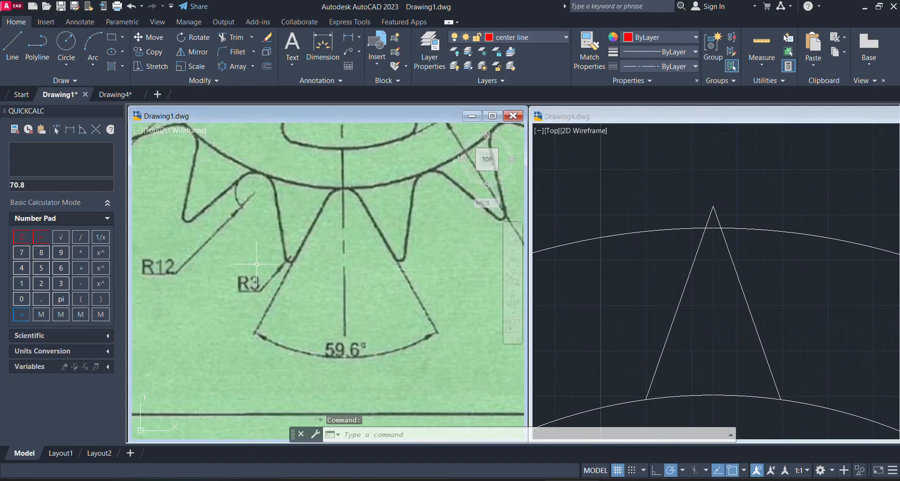
scroll(301, 227, up, 4)
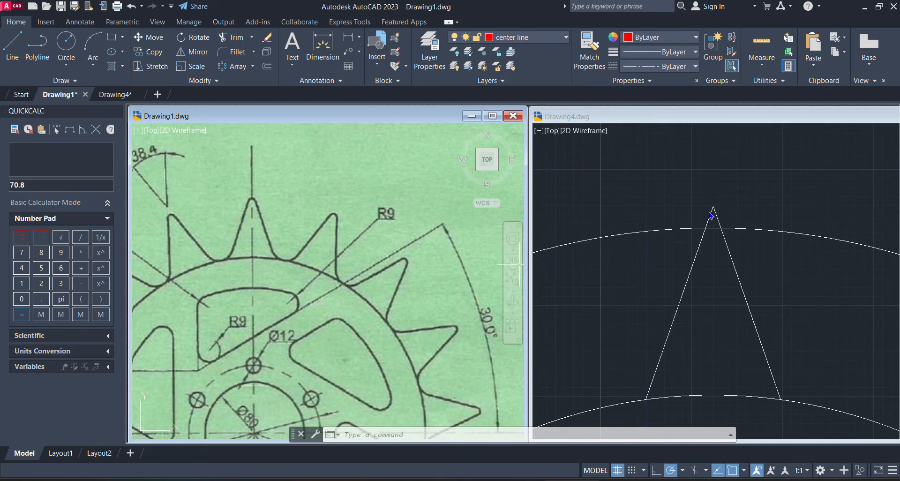
click(242, 256)
scroll(242, 255, down, 4)
middle_drag(243, 255, 336, 163)
scroll(335, 163, up, 3)
scroll(336, 164, down, 2)
scroll(279, 394, up, 5)
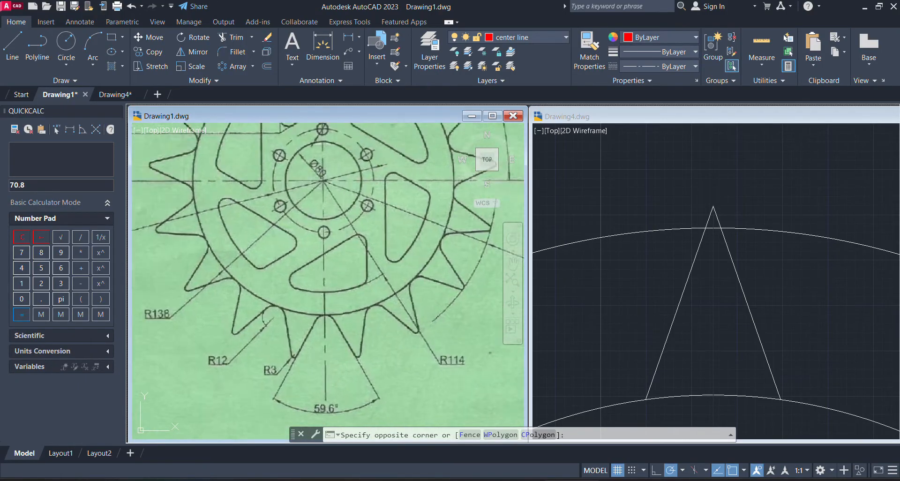
click(301, 361)
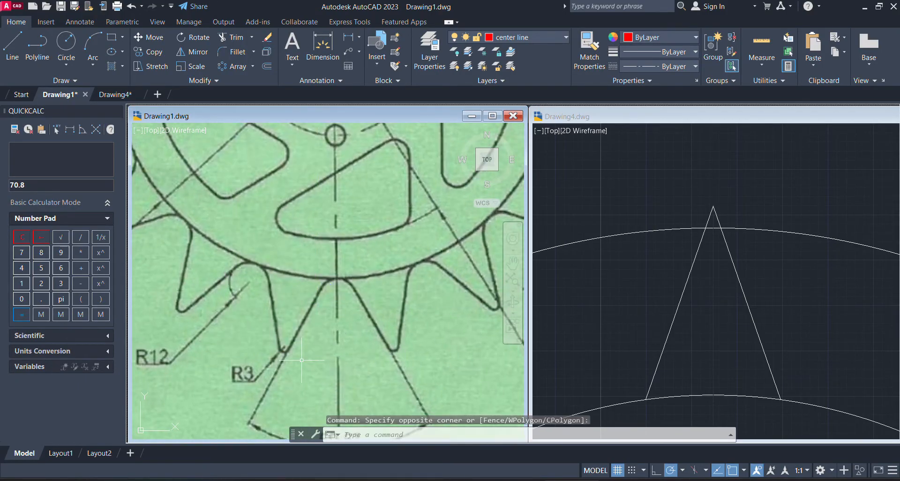
Fillet the tip between the two tooth flanks in Drawing4 with a radius of 3
click(763, 232)
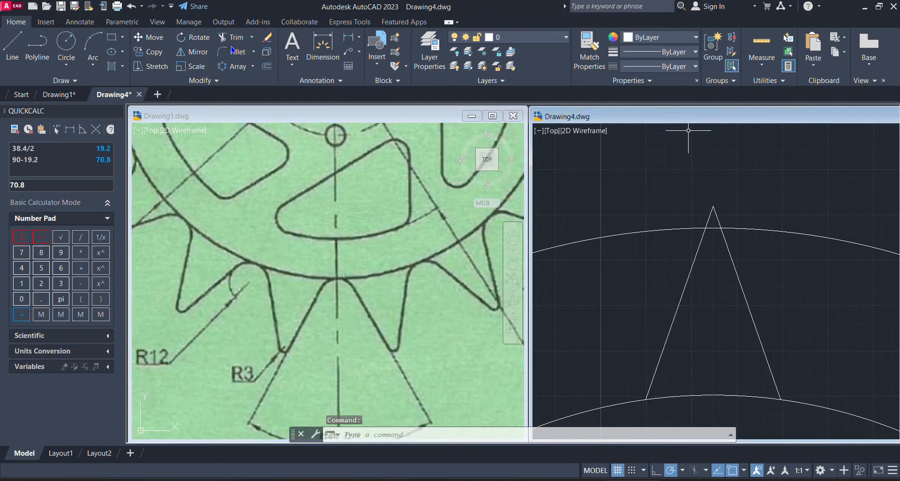
click(218, 55)
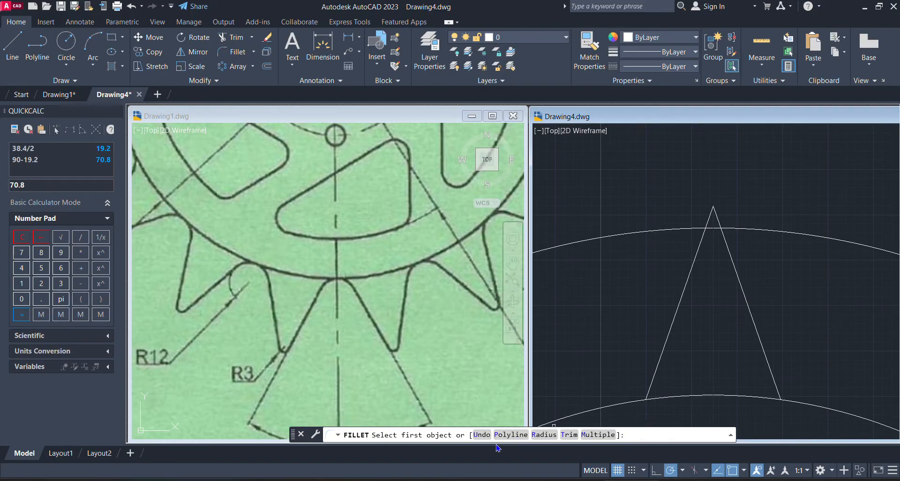
click(544, 435)
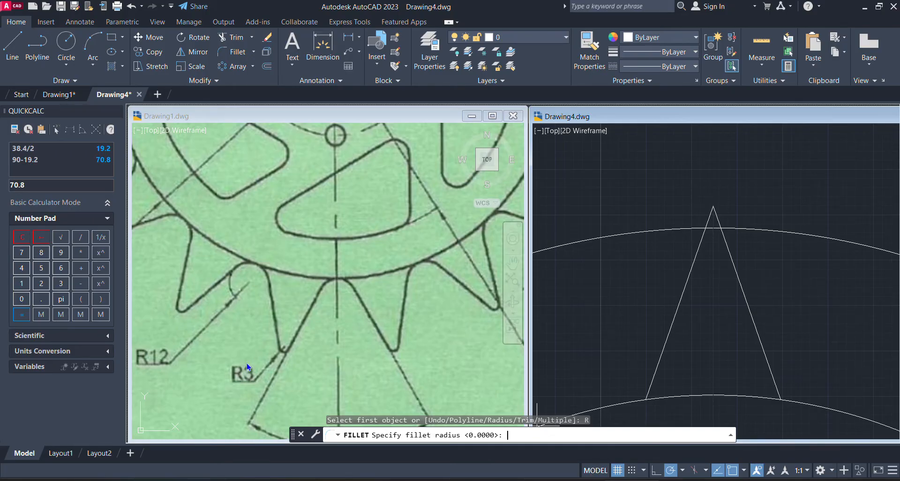
text(3)
key(Return)
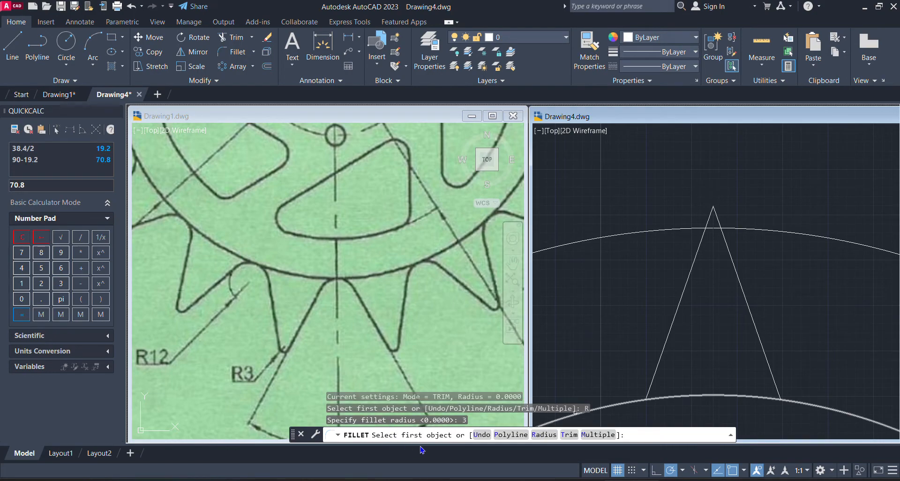
click(725, 253)
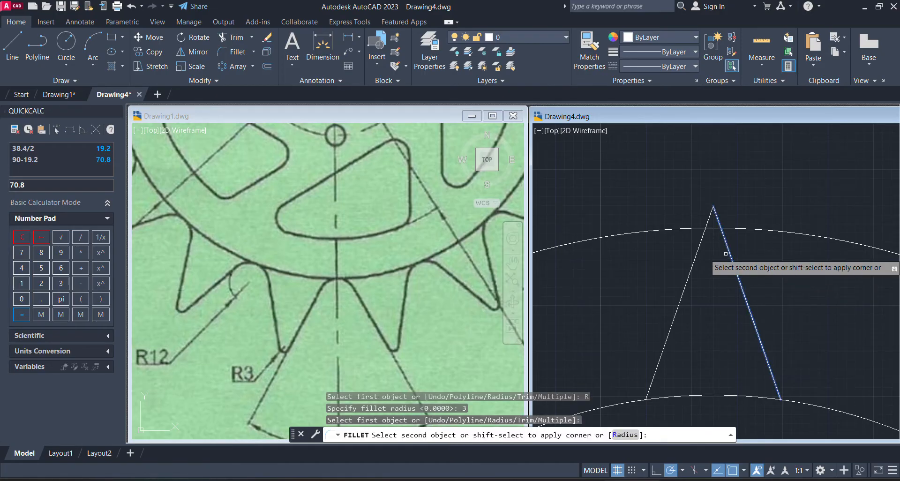
click(694, 259)
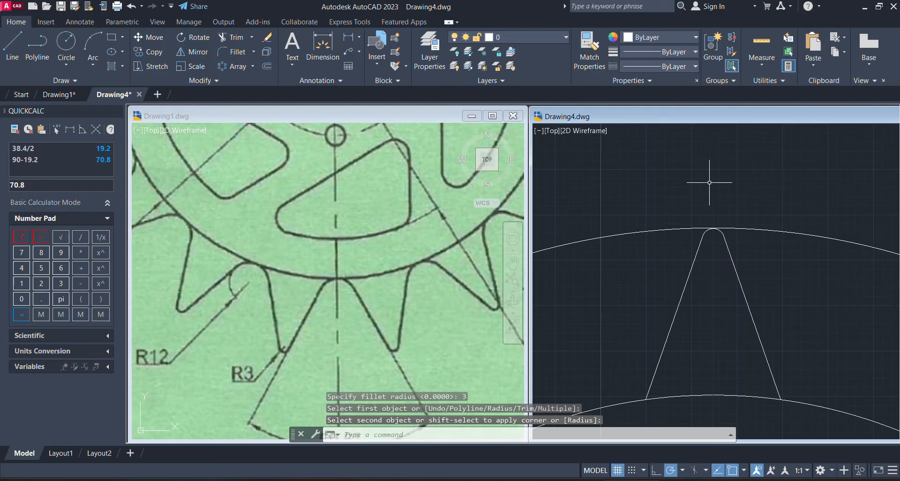
Compare the rounded tooth with Drawing1's reference image and check the radius called out at the tooth roots
scroll(706, 277, up, 4)
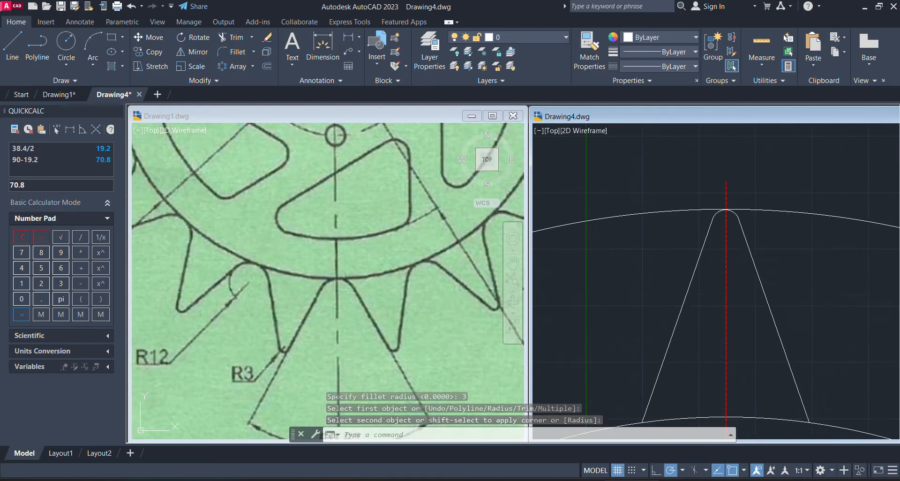
scroll(728, 307, down, 3)
scroll(740, 203, down, 5)
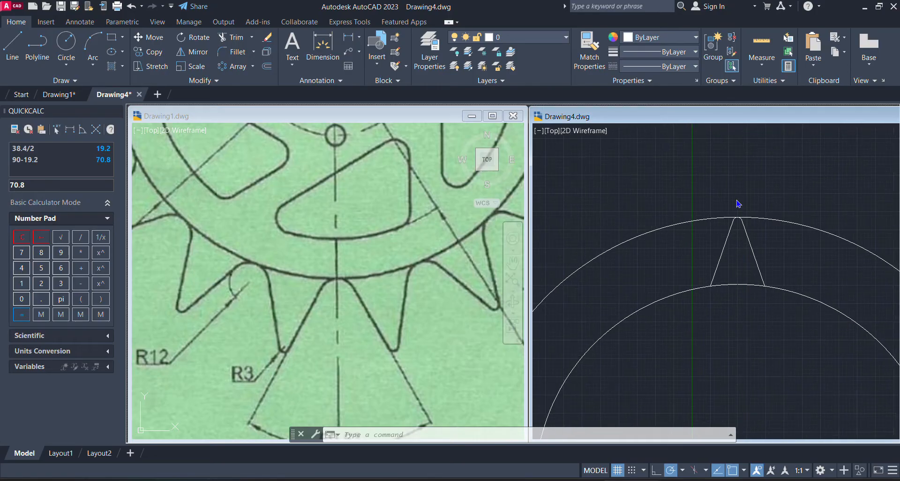
click(367, 215)
scroll(344, 380, down, 1)
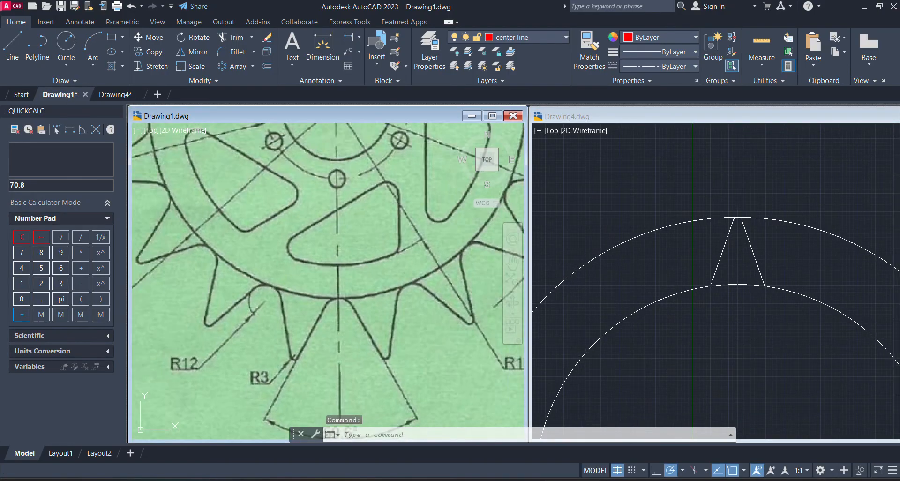
scroll(263, 408, down, 4)
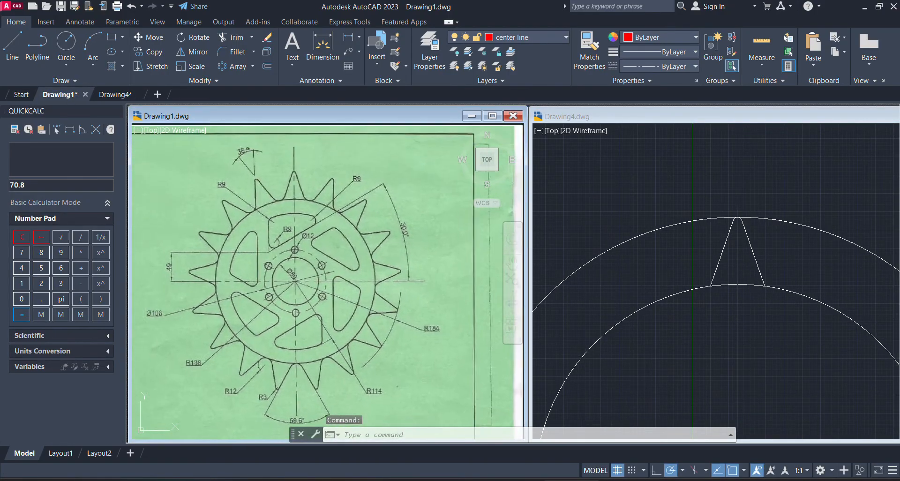
click(262, 401)
scroll(262, 401, up, 5)
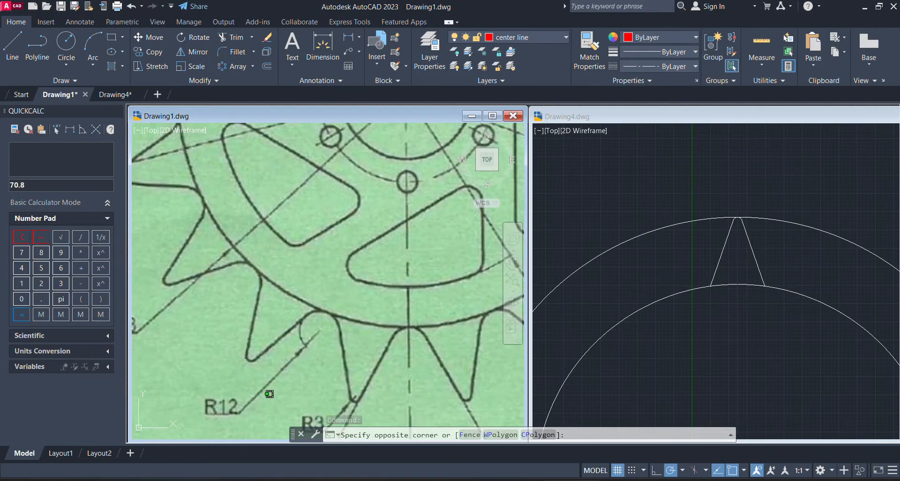
click(218, 400)
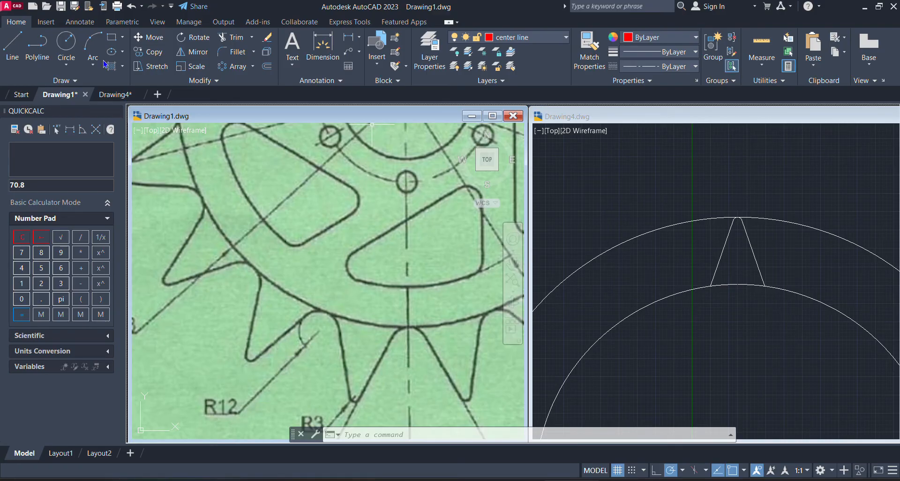
Draw a circle of radius 12 in Drawing4 tangent to the tooth's right flank and the inner circle
click(766, 289)
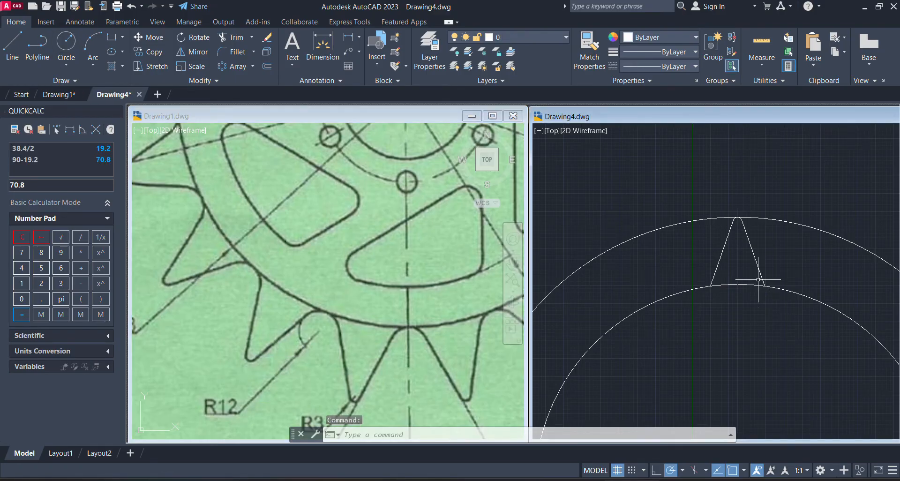
click(67, 64)
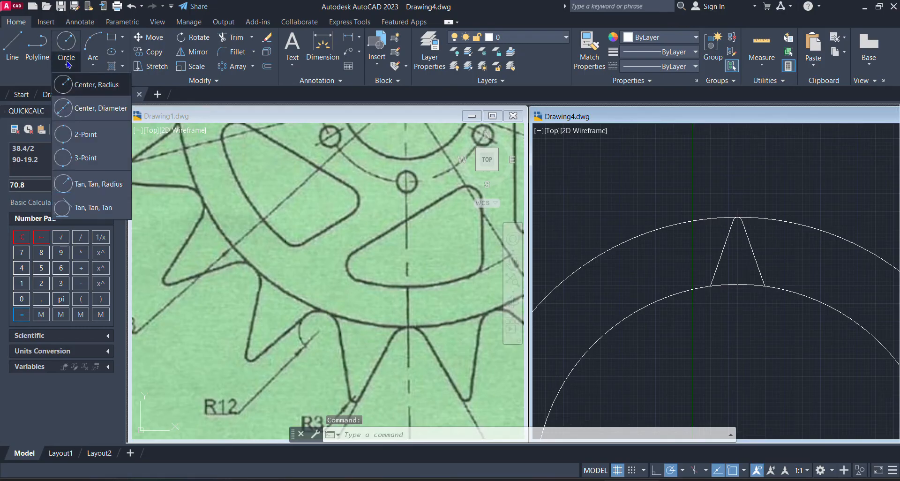
click(99, 184)
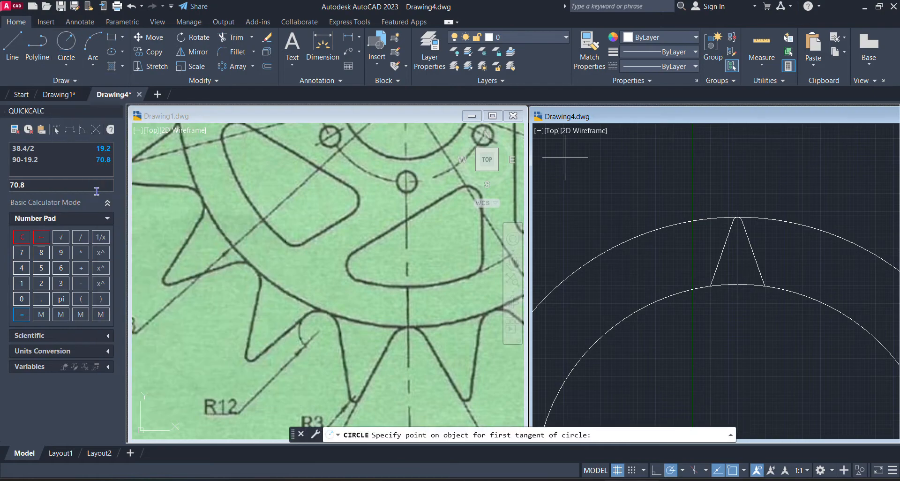
click(759, 267)
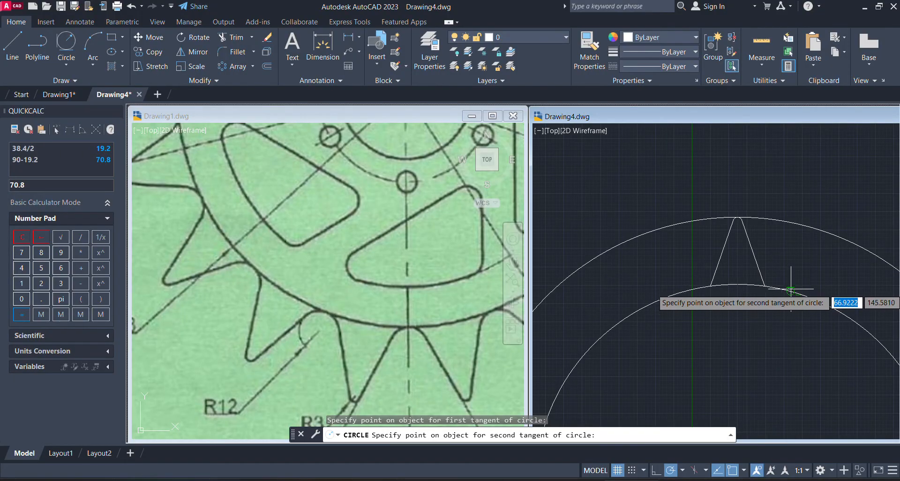
click(792, 291)
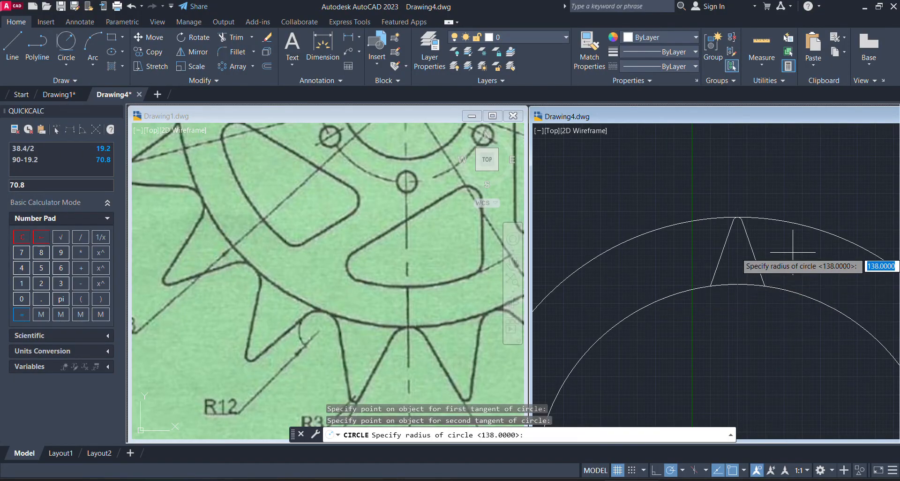
text(12)
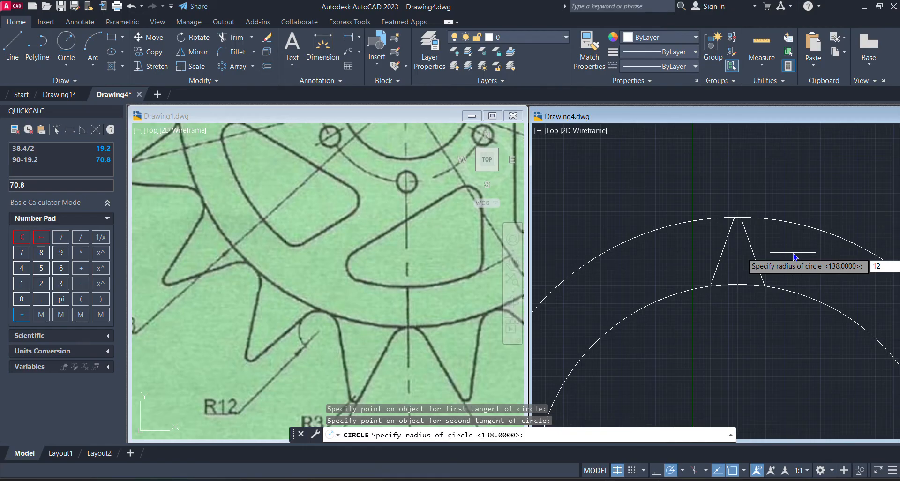
key(Return)
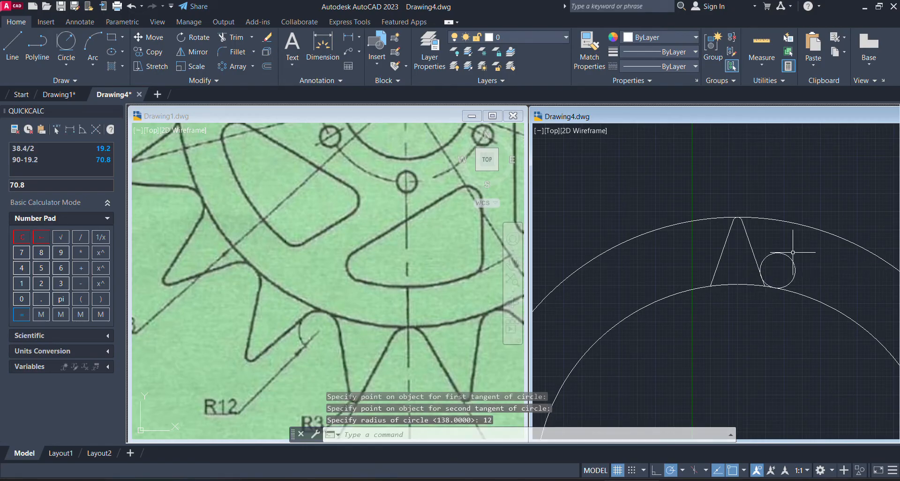
scroll(797, 248, up, 2)
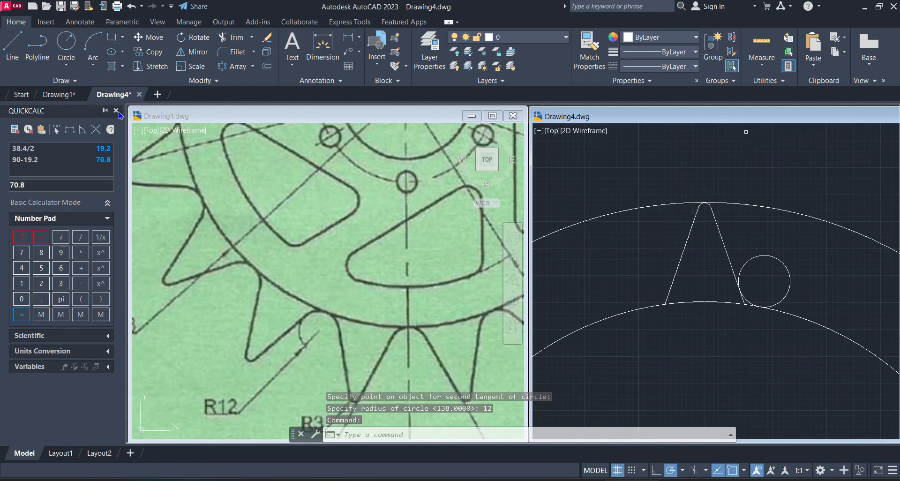
Close the QuickCalc calculator and check the tooth arrangement in Drawing1's reference image
click(116, 110)
click(181, 249)
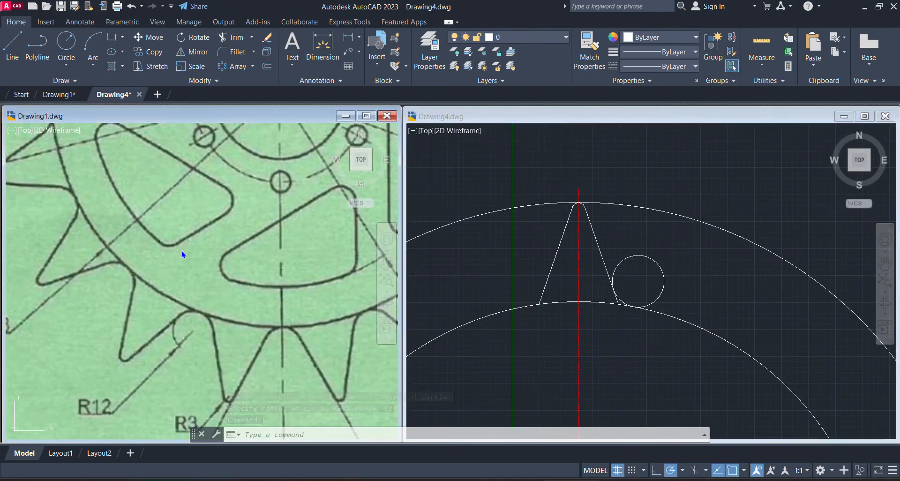
scroll(181, 249, down, 4)
middle_drag(181, 249, 105, 385)
scroll(106, 357, down, 1)
scroll(104, 386, up, 1)
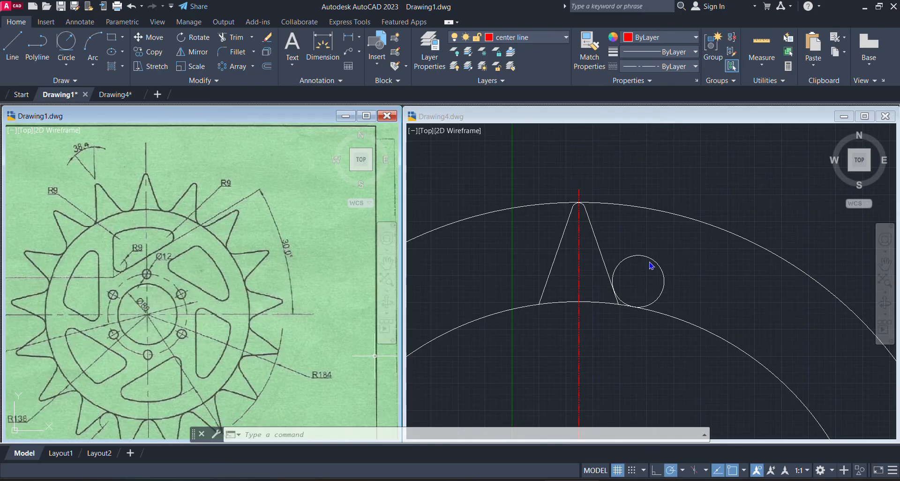
Mirror the radius 12 circle in Drawing4 about the tooth's vertical centre line, keeping the source circle
click(196, 58)
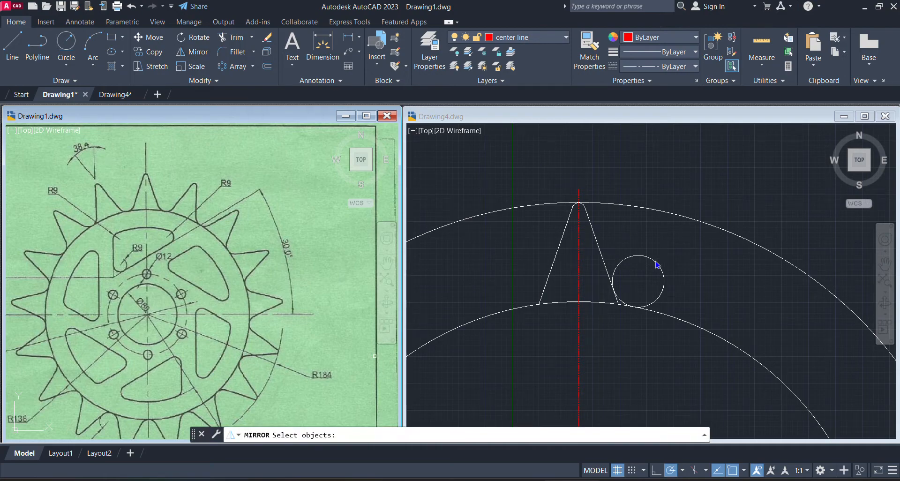
click(674, 189)
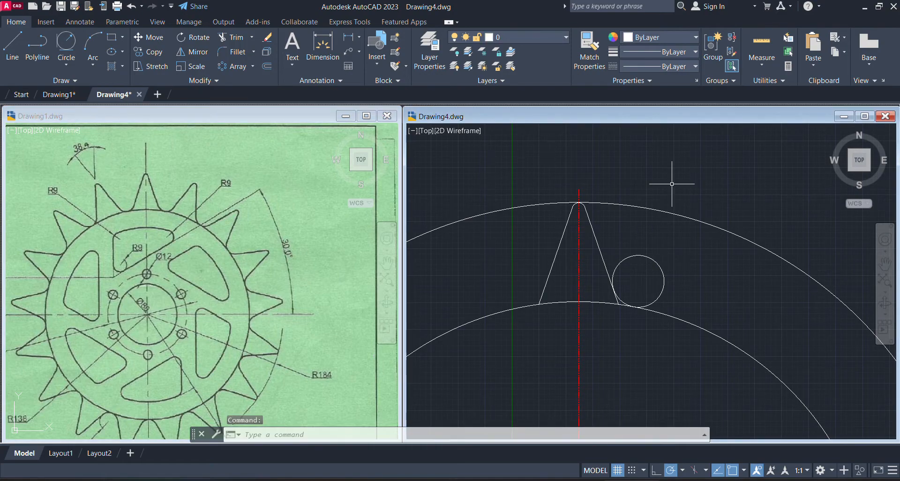
click(192, 53)
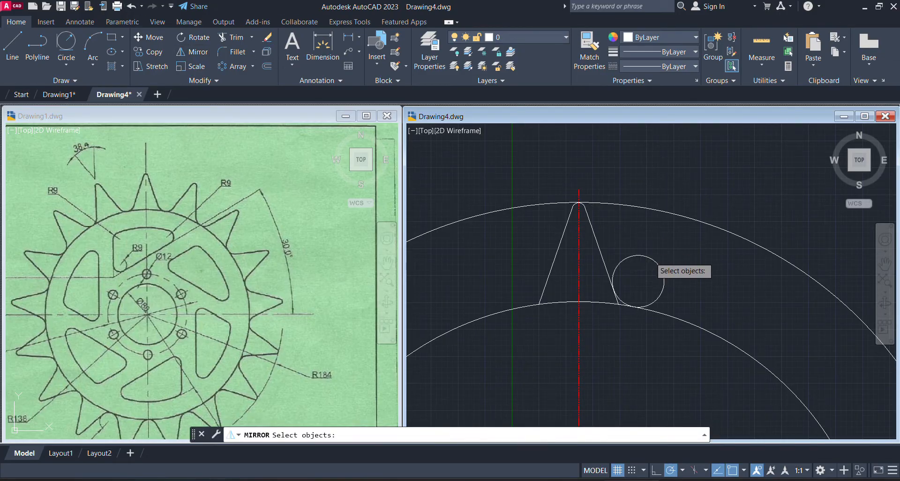
click(650, 256)
key(Return)
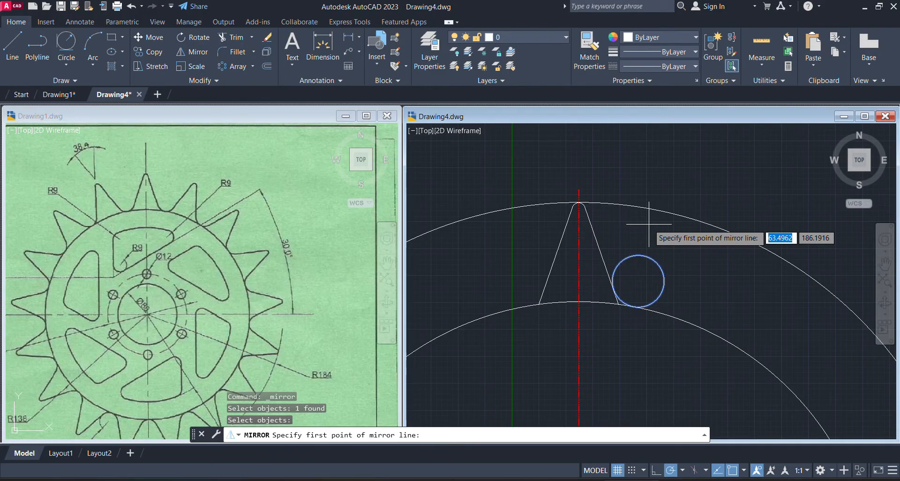
click(579, 202)
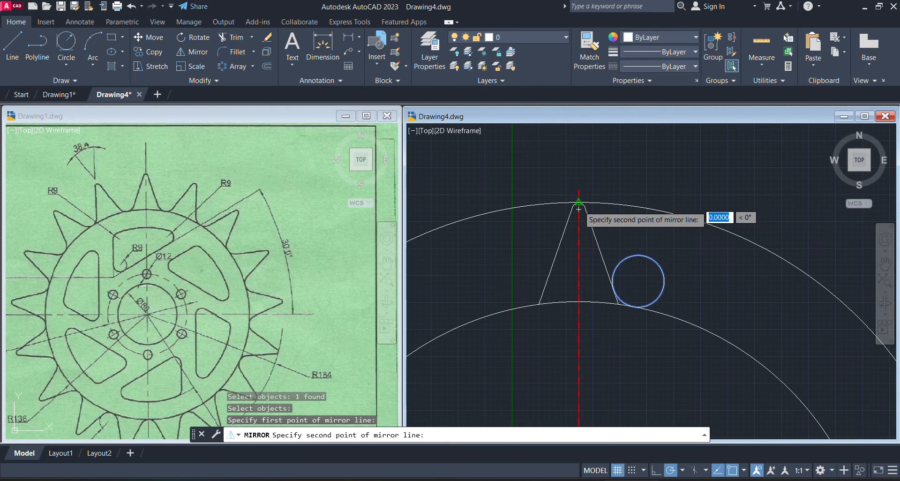
click(578, 301)
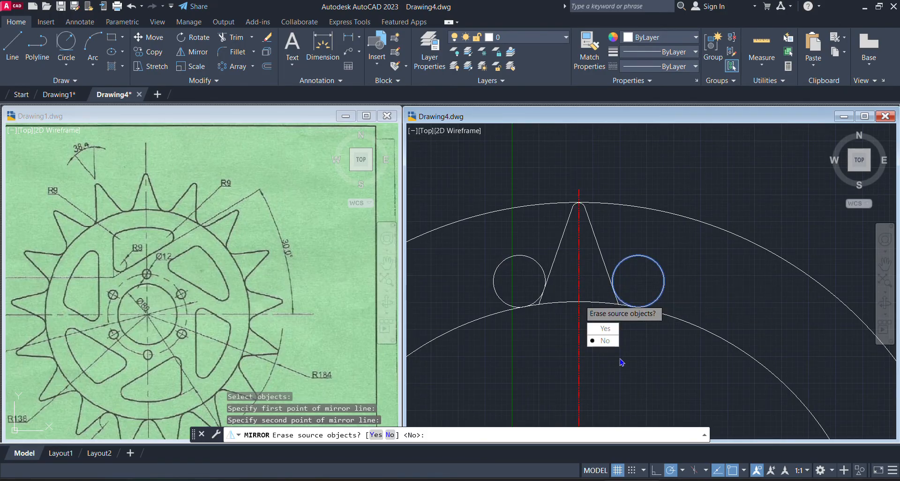
click(602, 341)
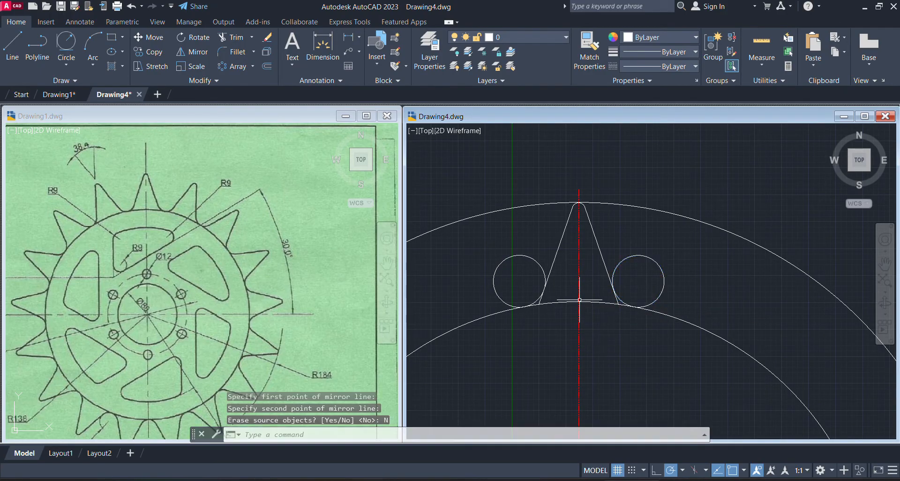
click(666, 248)
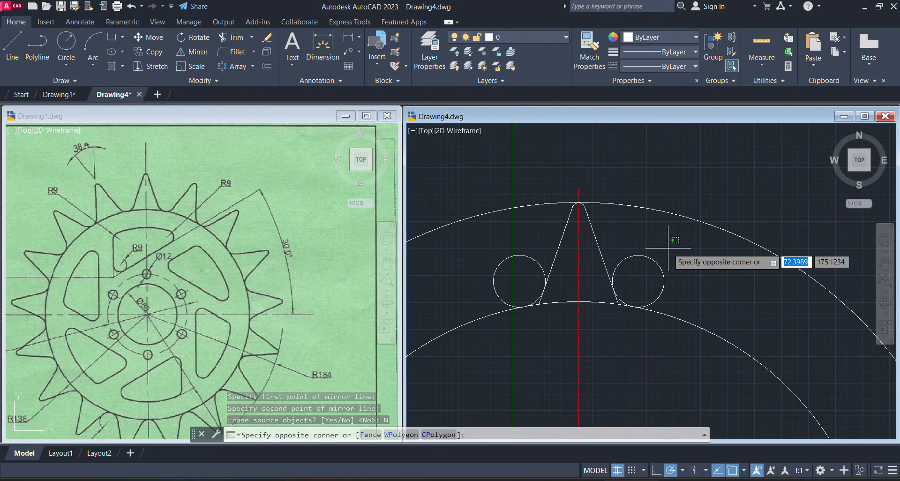
Trim the two radius 12 circles down to the tooth's root arcs and cut off the flank ends below them
scroll(670, 244, up, 3)
scroll(675, 241, up, 1)
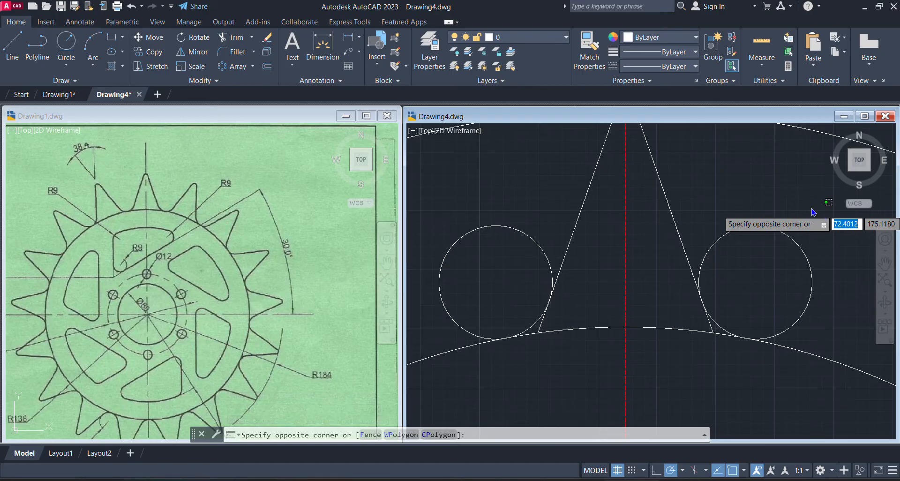
click(518, 236)
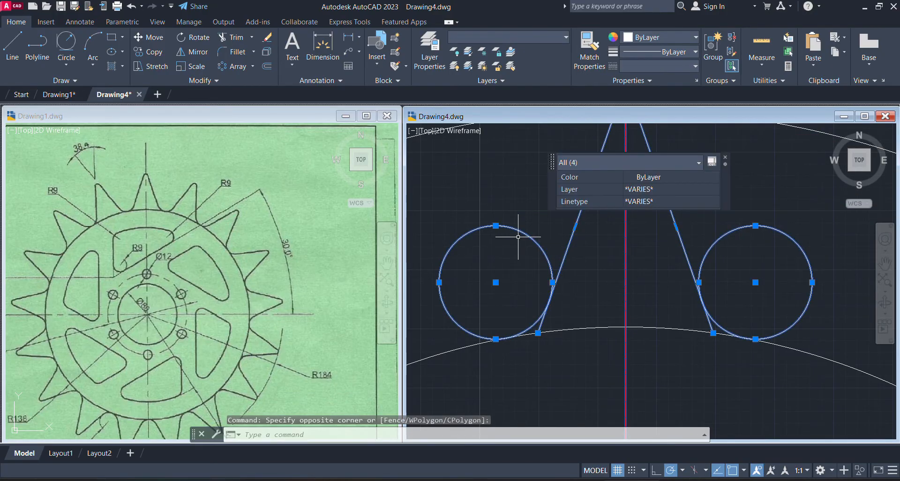
key(Escape)
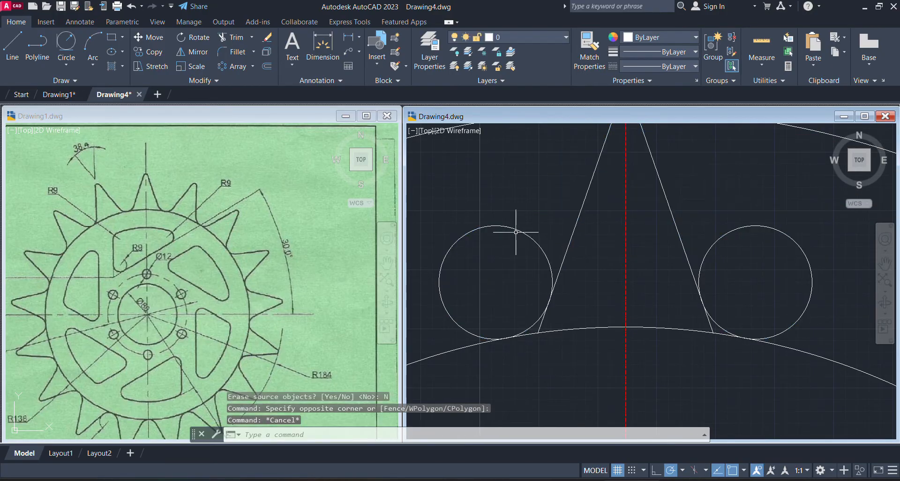
click(235, 37)
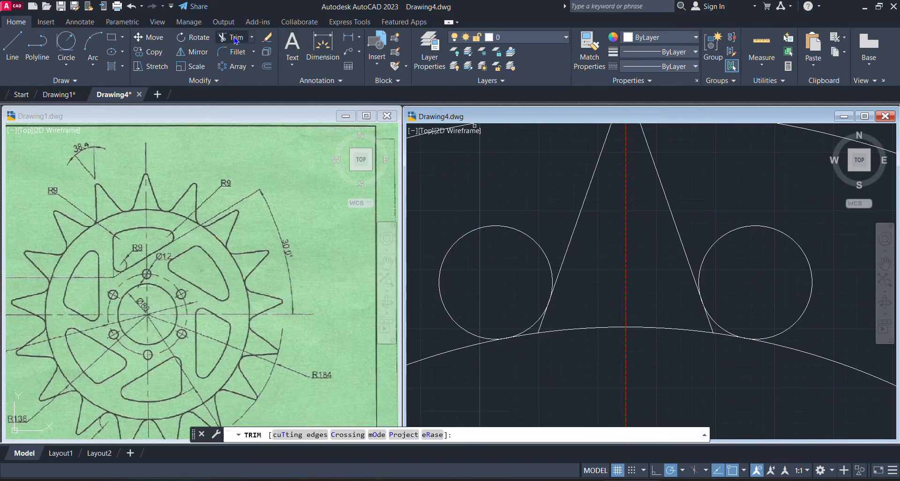
click(503, 231)
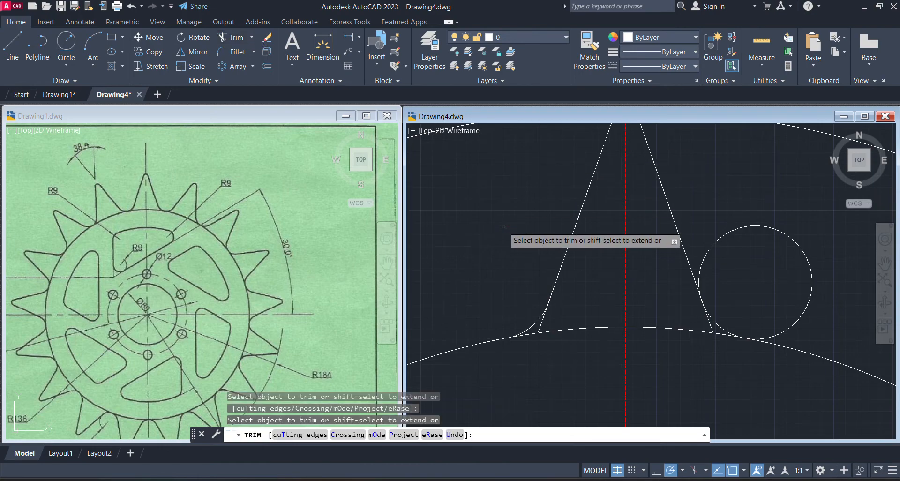
click(542, 330)
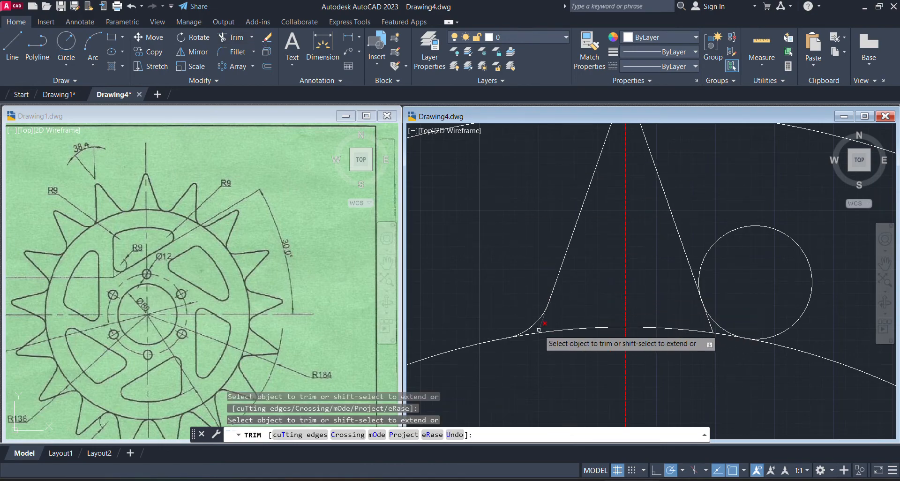
click(782, 230)
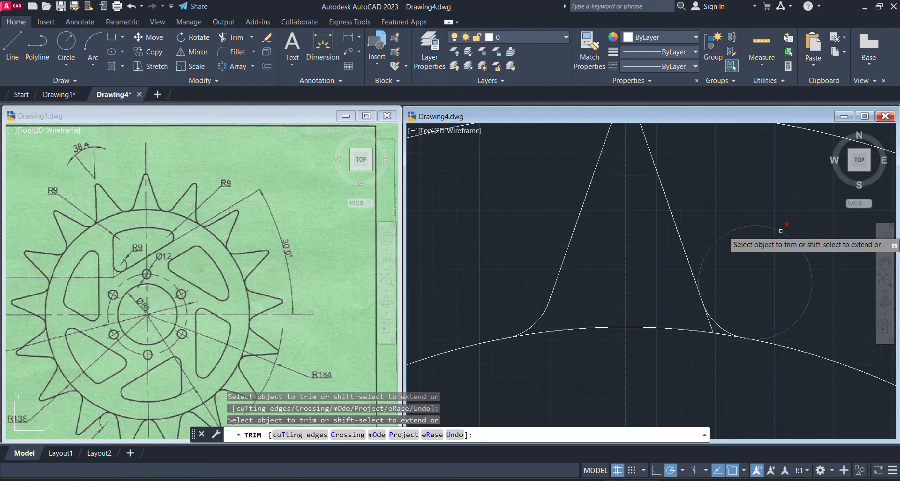
click(708, 322)
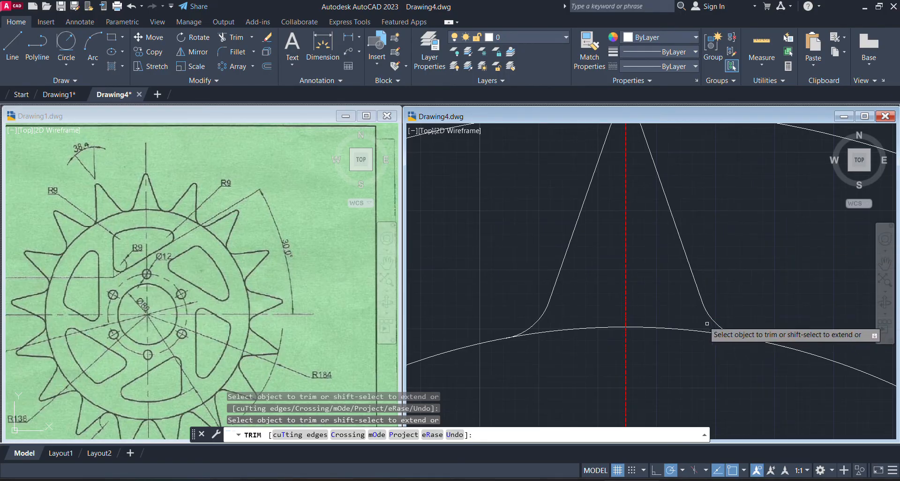
key(Escape)
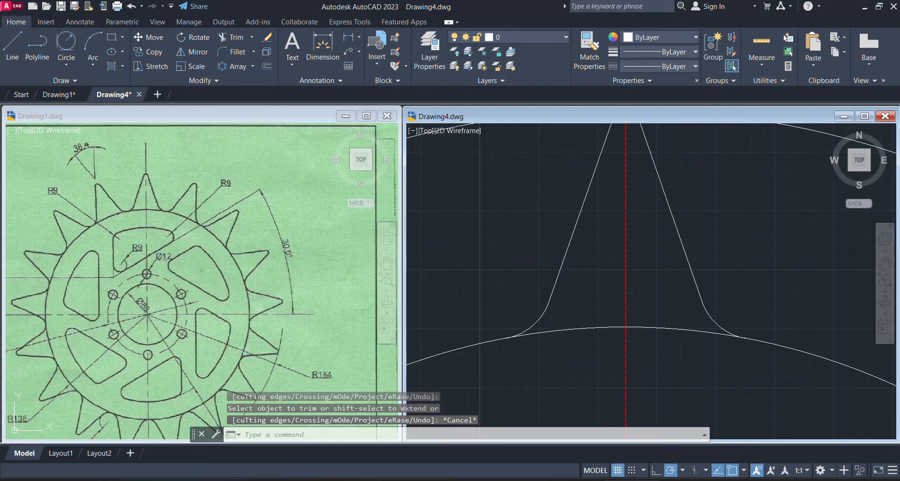
Create a polar array of the tooth's tip, flanks and both root arcs about the common centre of the circles
scroll(664, 278, down, 4)
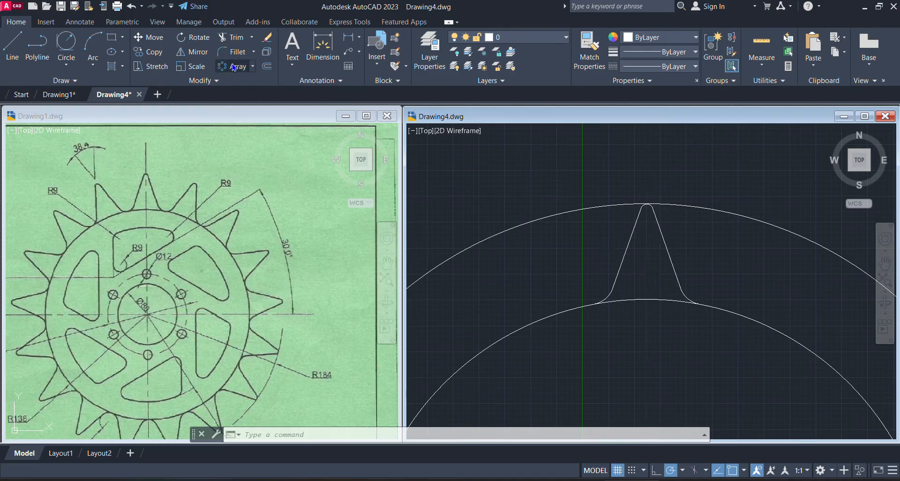
click(253, 67)
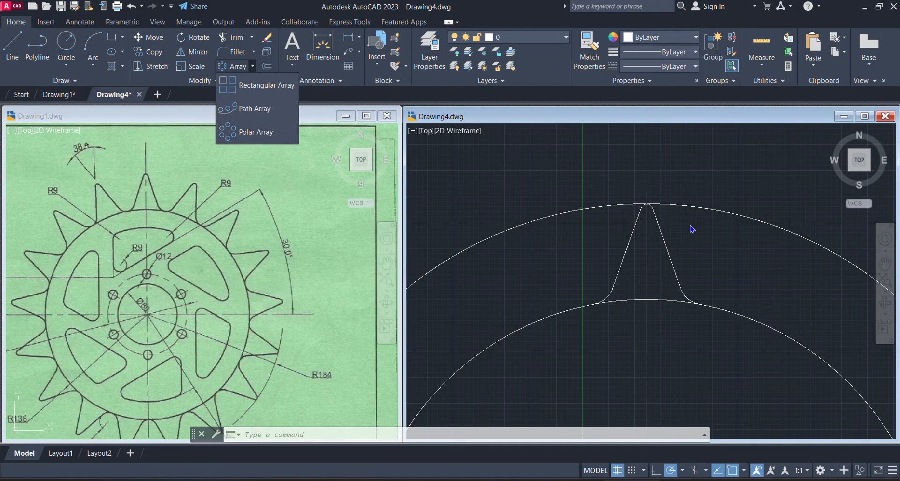
click(261, 131)
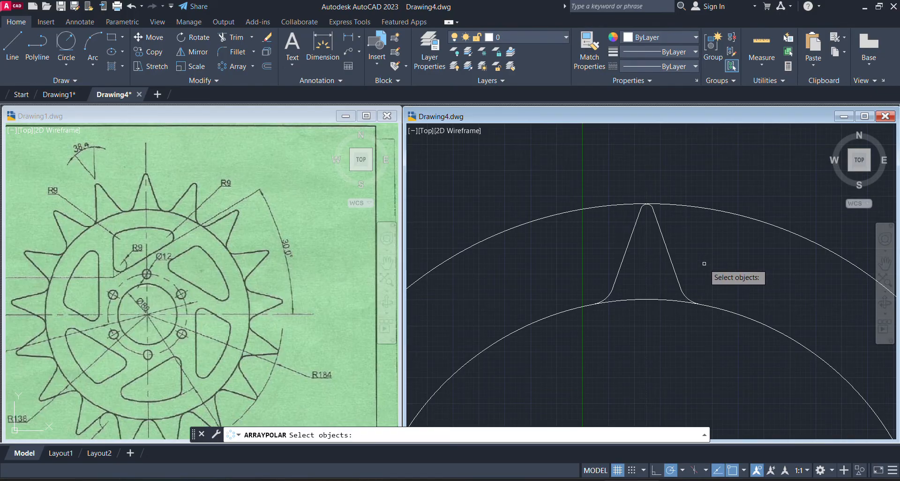
scroll(704, 264, up, 5)
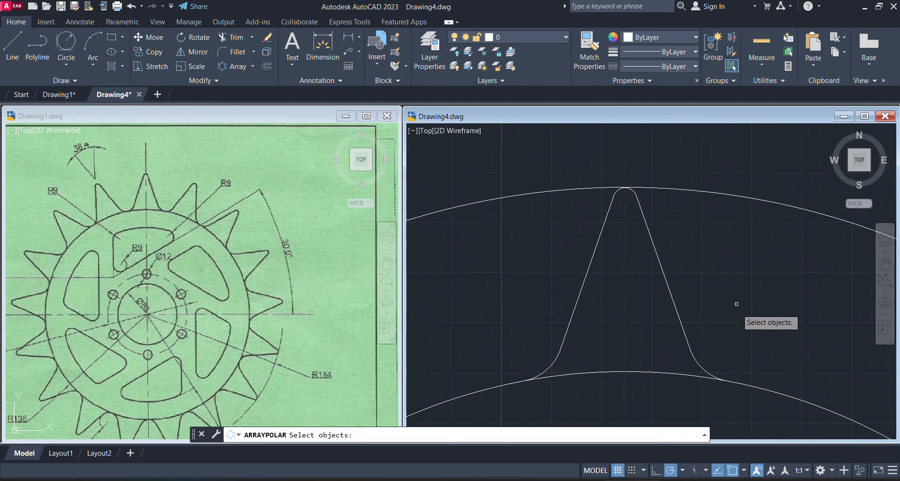
click(704, 369)
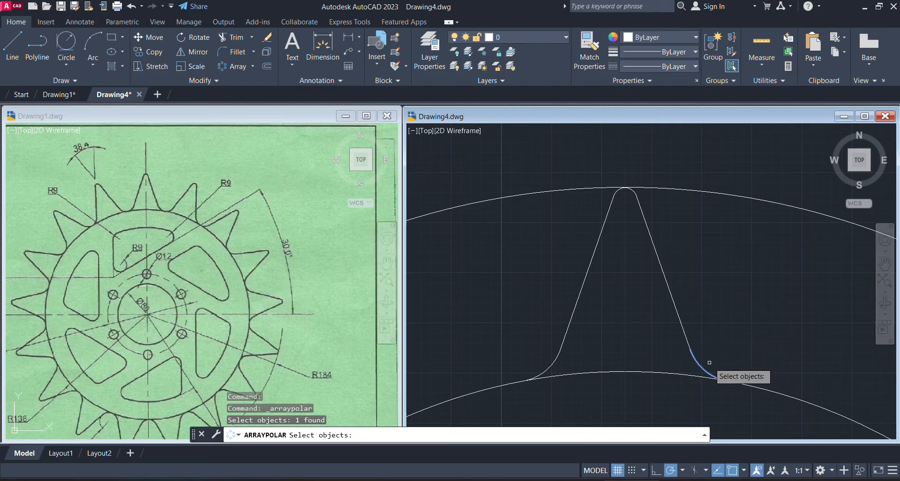
click(671, 282)
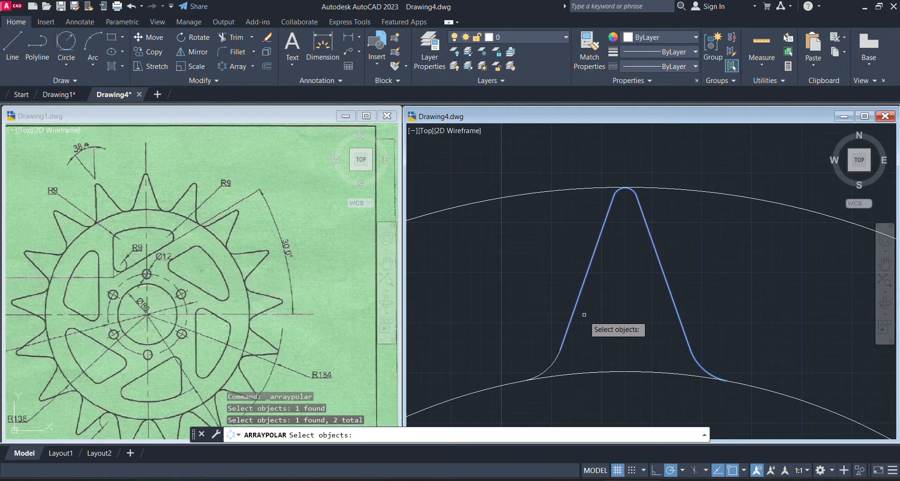
click(557, 358)
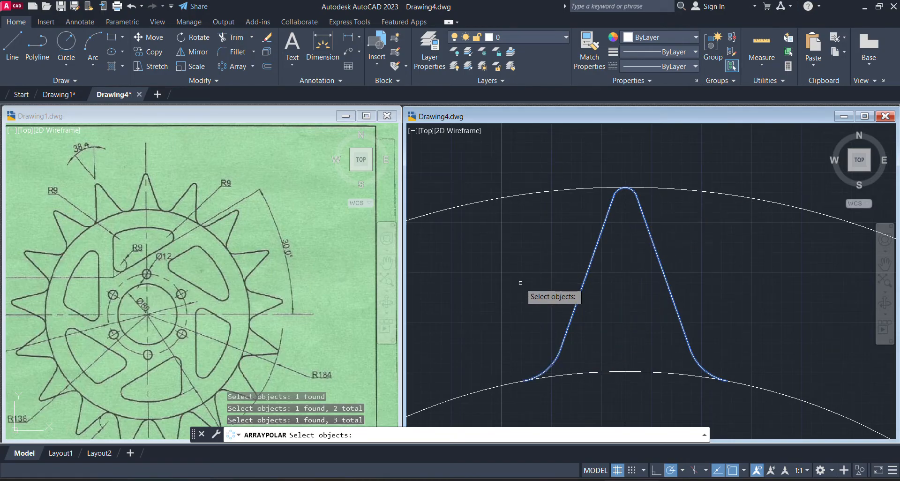
key(Return)
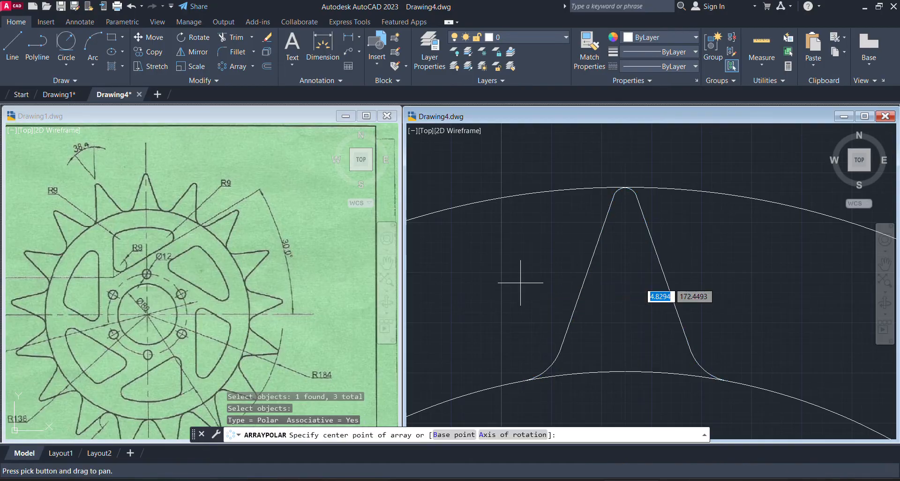
scroll(562, 291, down, 6)
scroll(591, 232, down, 2)
middle_drag(592, 252, 596, 192)
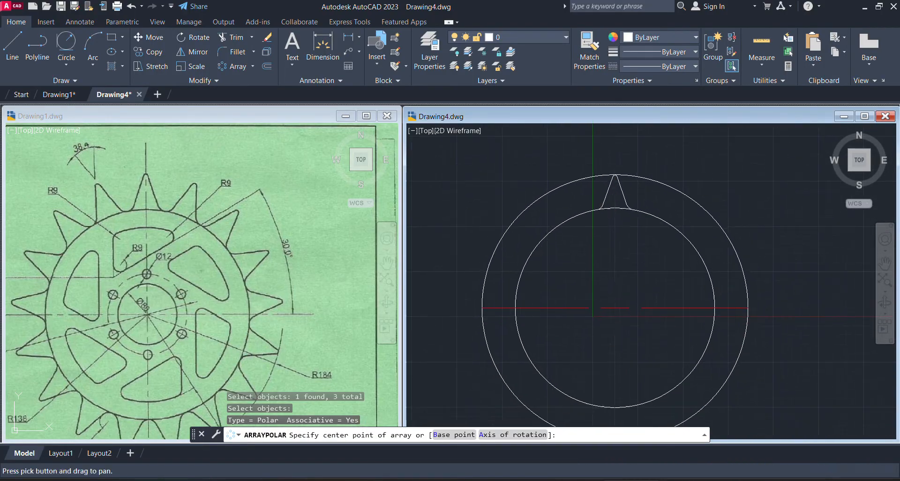
click(615, 308)
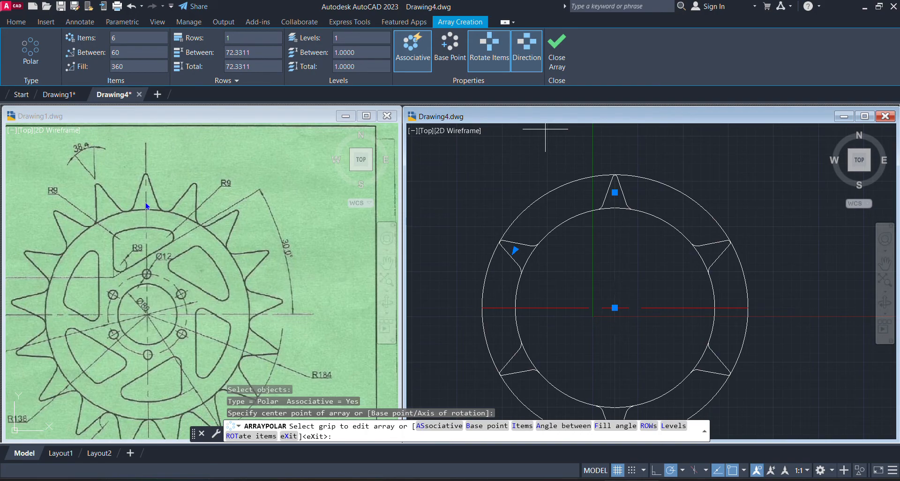
Set the tooth's polar array to 17 items over the full 360° and finish it
click(121, 37)
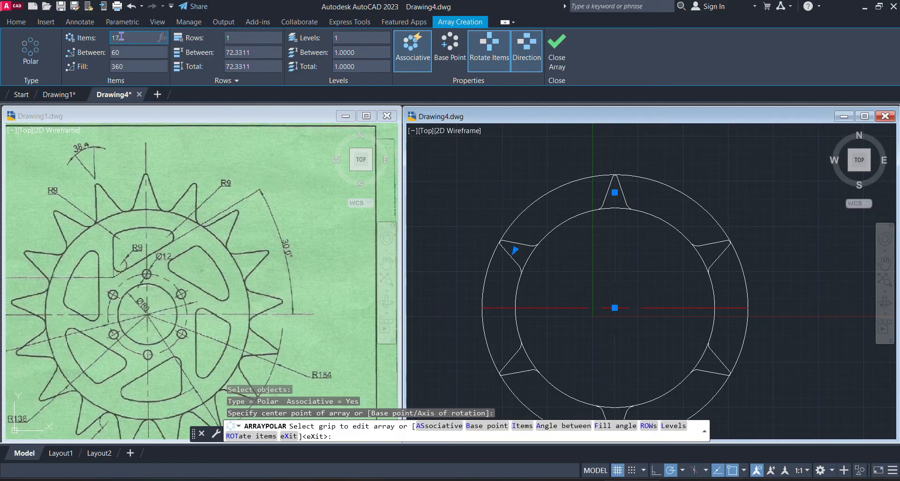
key(Return)
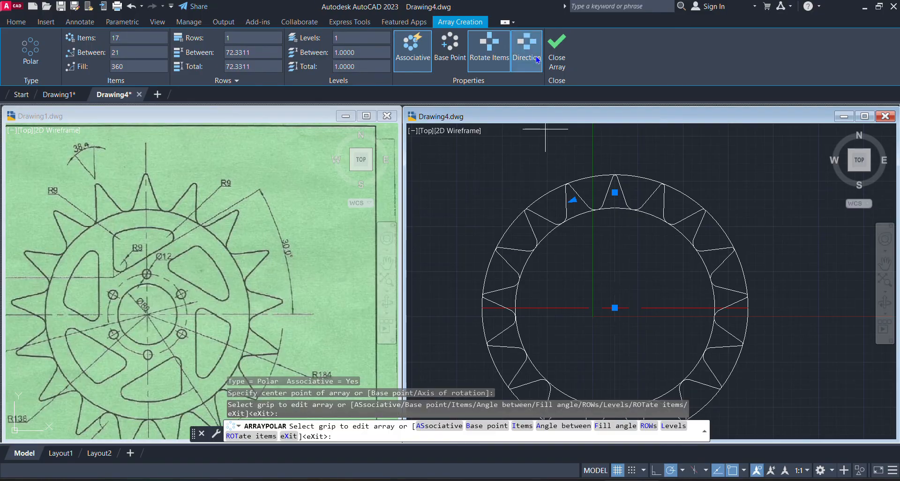
click(554, 67)
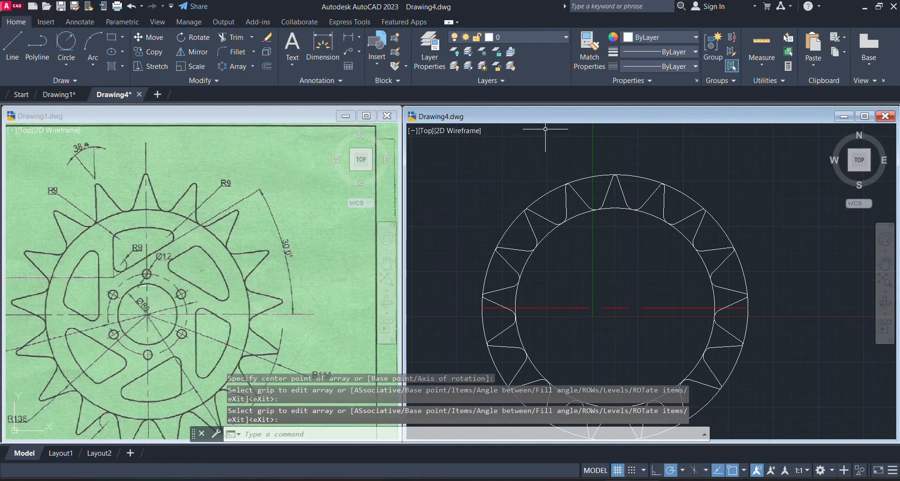
Delete the outer circle that passes through the tooth tips in Drawing4
click(734, 151)
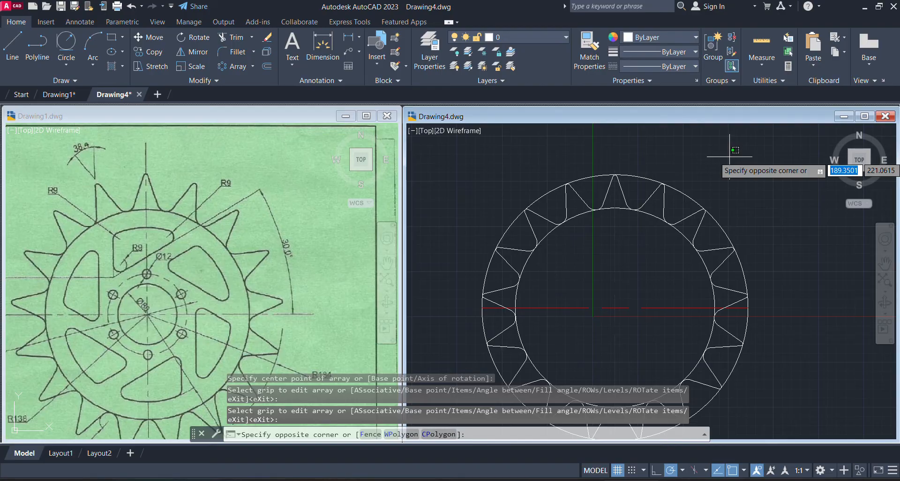
middle_click(729, 156)
middle_click(729, 156)
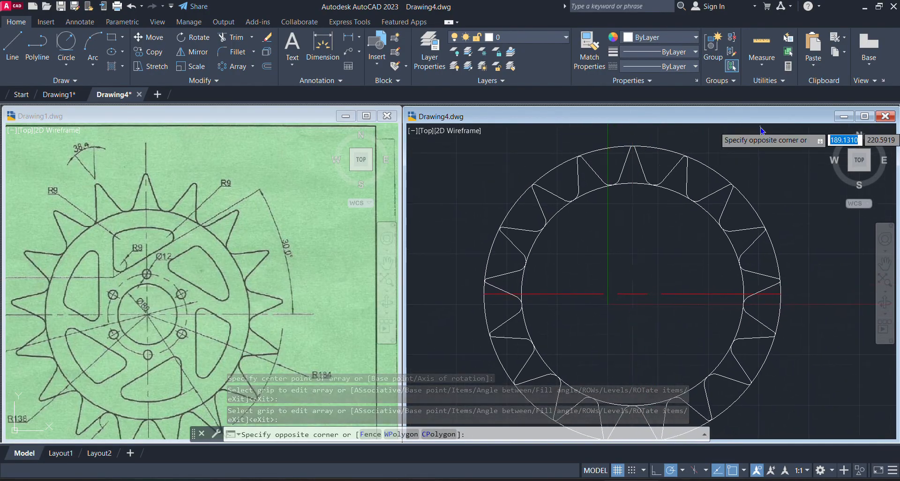
click(747, 190)
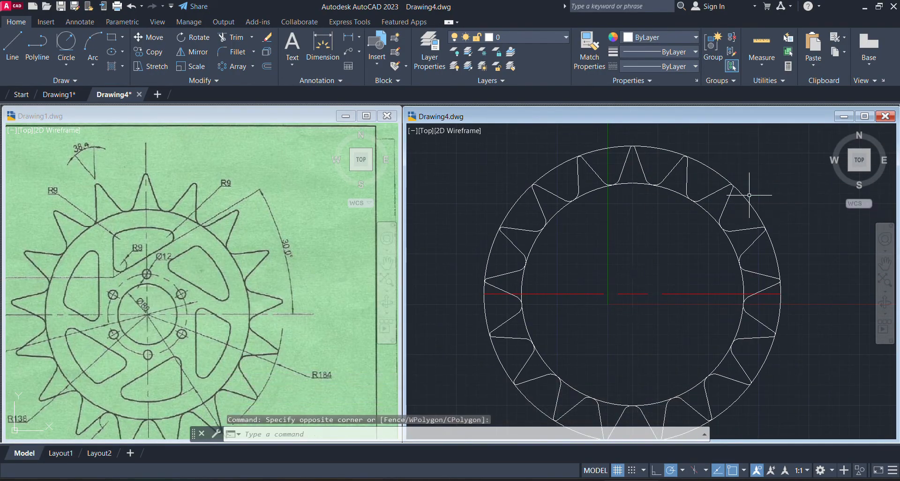
click(601, 149)
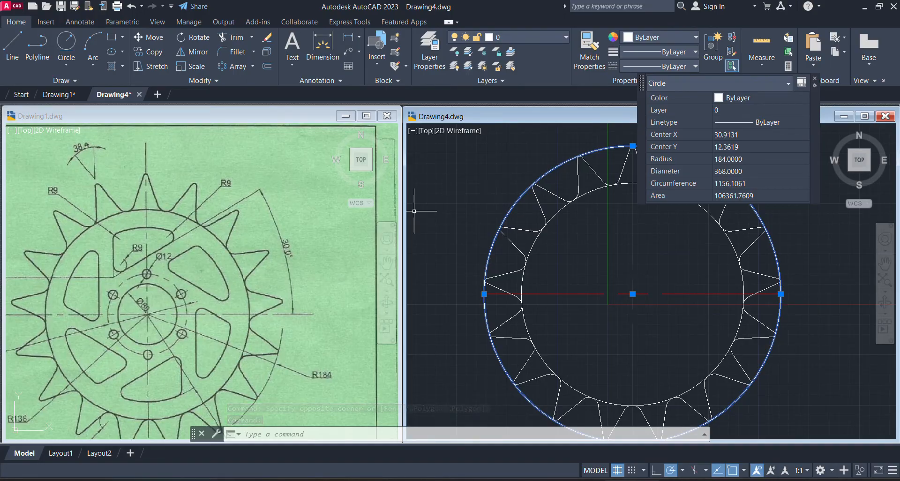
key(Delete)
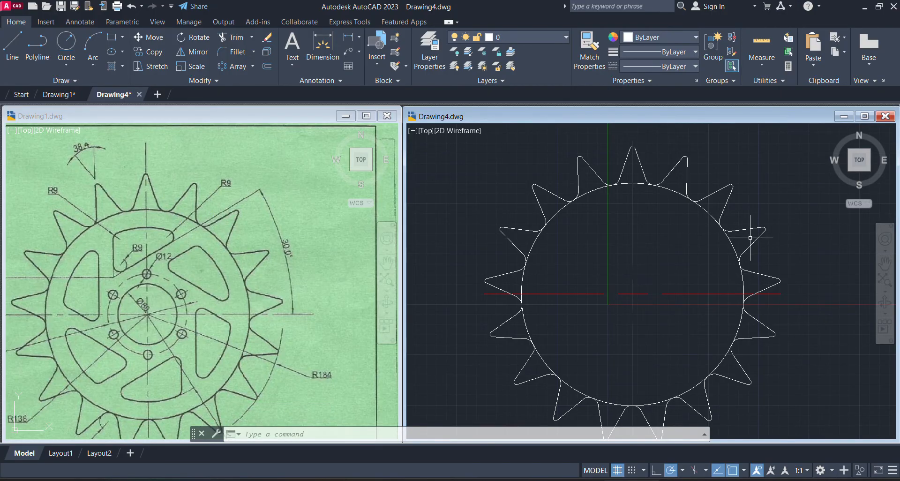
Examine the upper cutout's shape, corner radii and edge angle in Drawing1's reference image
click(174, 257)
scroll(18, 272, up, 3)
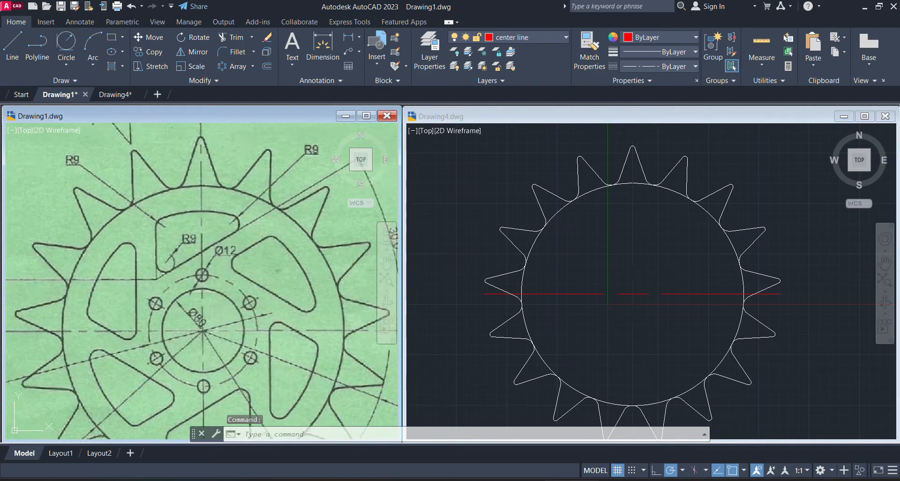
scroll(154, 230, up, 3)
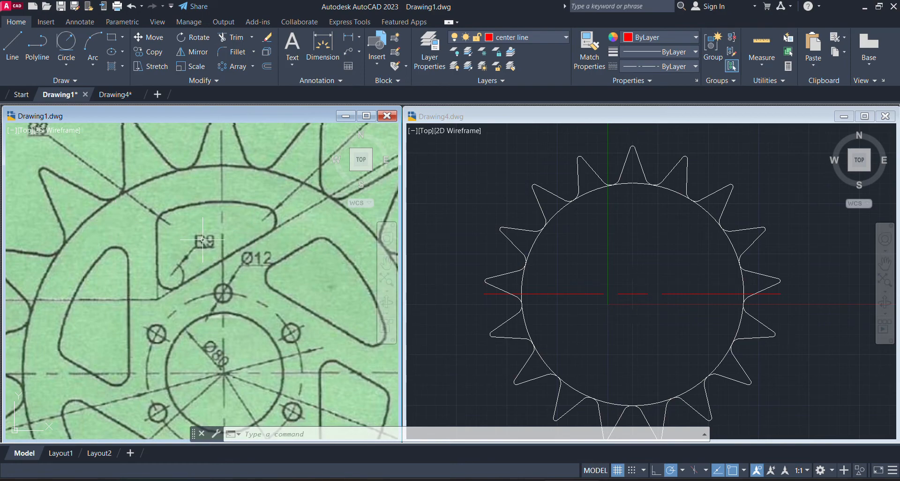
scroll(202, 241, down, 1)
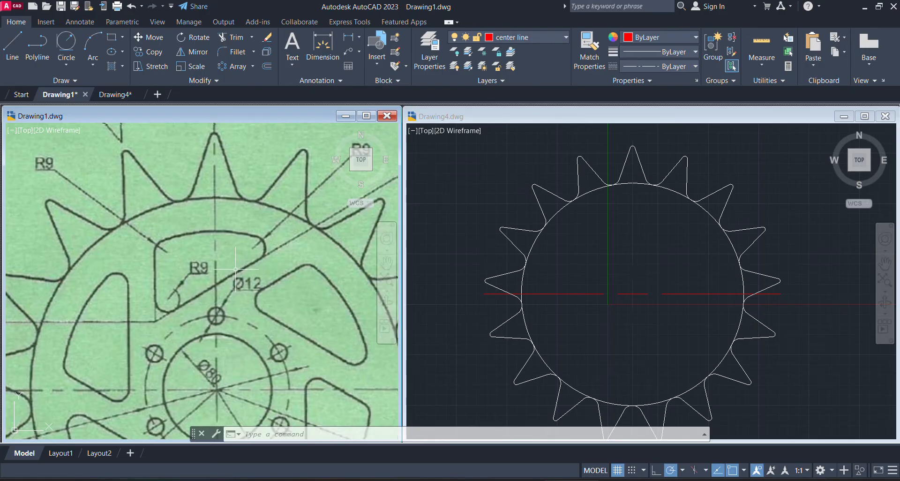
scroll(201, 298, down, 2)
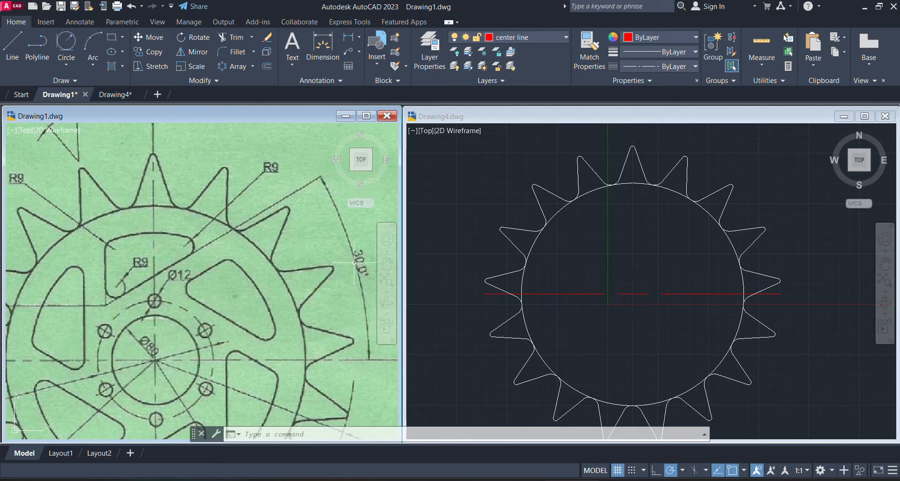
Draw a line about 230 units long at 30° in Drawing4, rising from the root circle's left intersection with the horizontal centre line
click(696, 298)
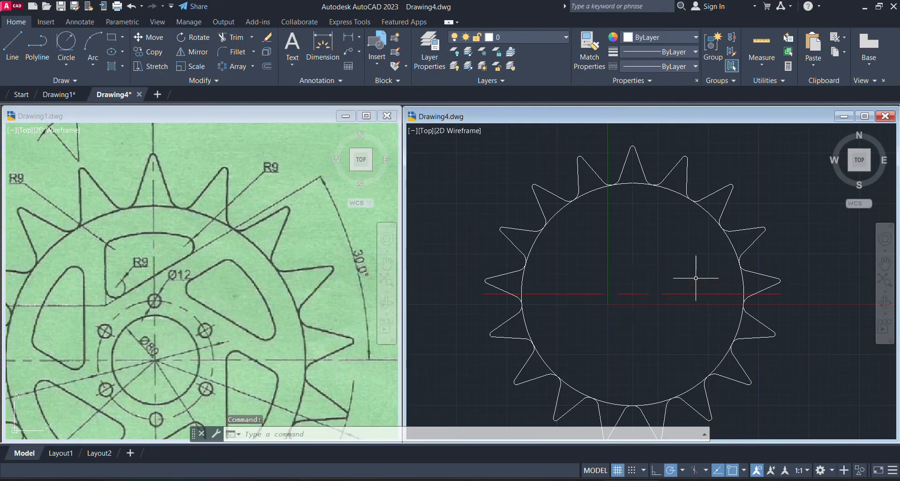
click(21, 51)
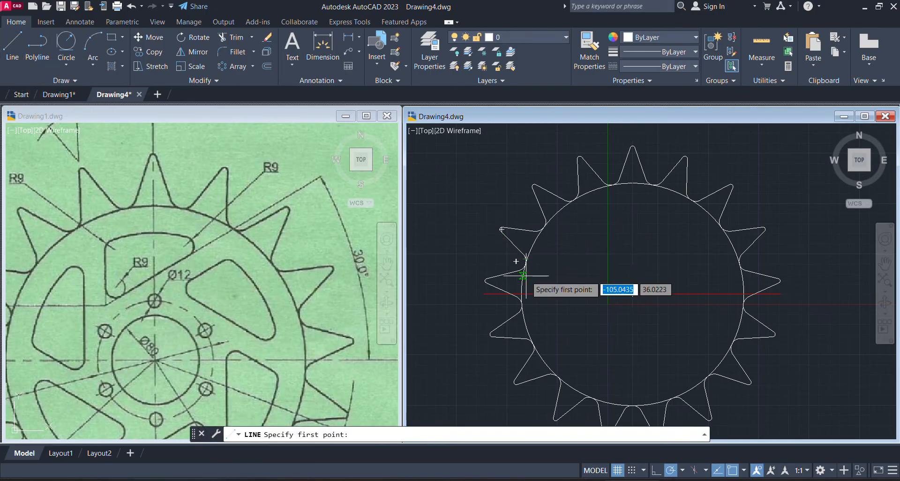
click(521, 291)
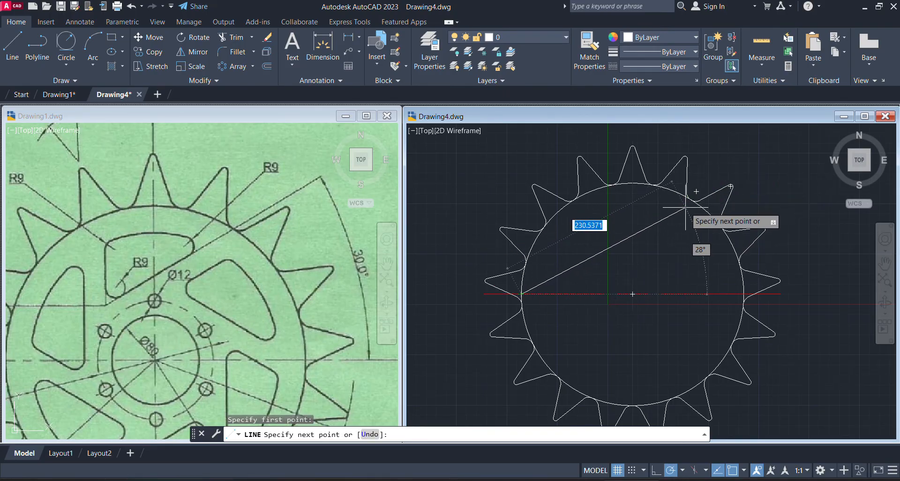
key(Tab)
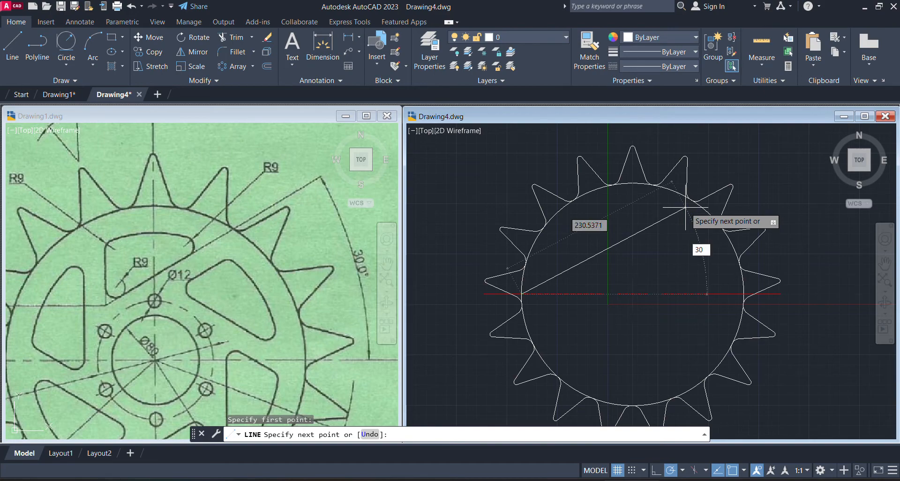
key(Return)
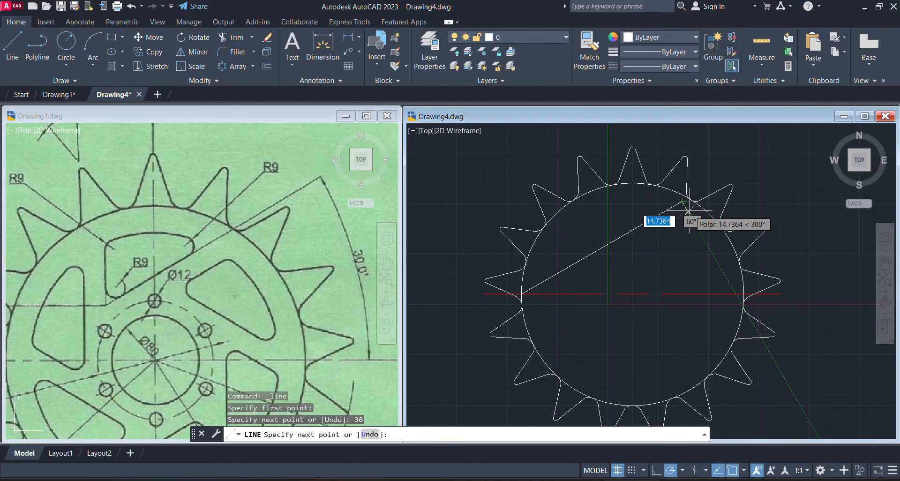
key(Escape)
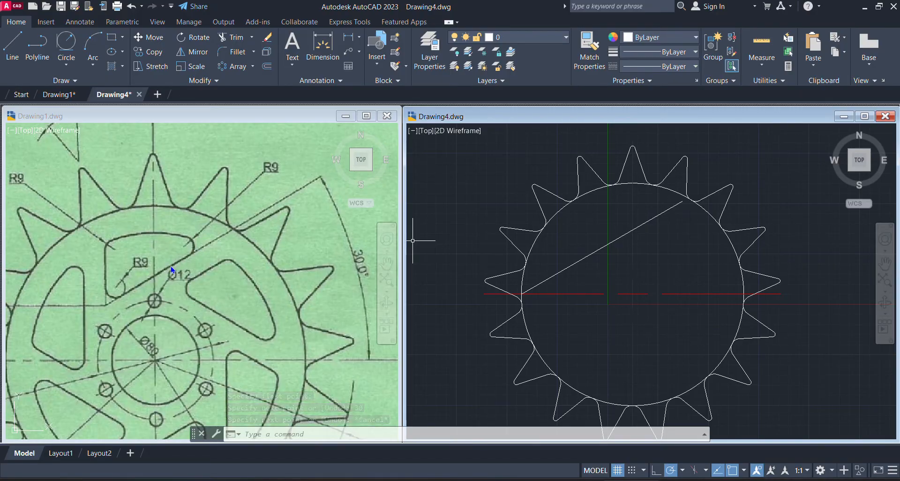
Examine the lower cutout's curved outer edge and its radius dimension in Drawing1's reference image
click(148, 239)
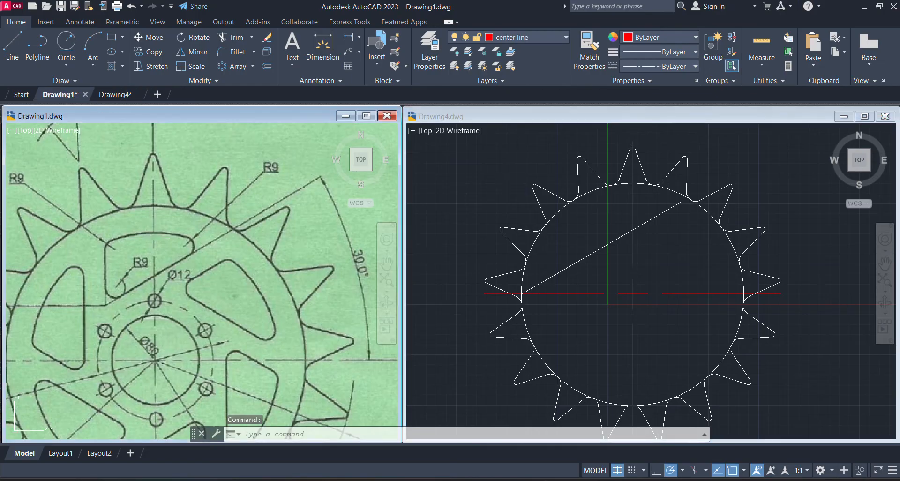
scroll(224, 188, down, 2)
middle_drag(208, 281, 221, 257)
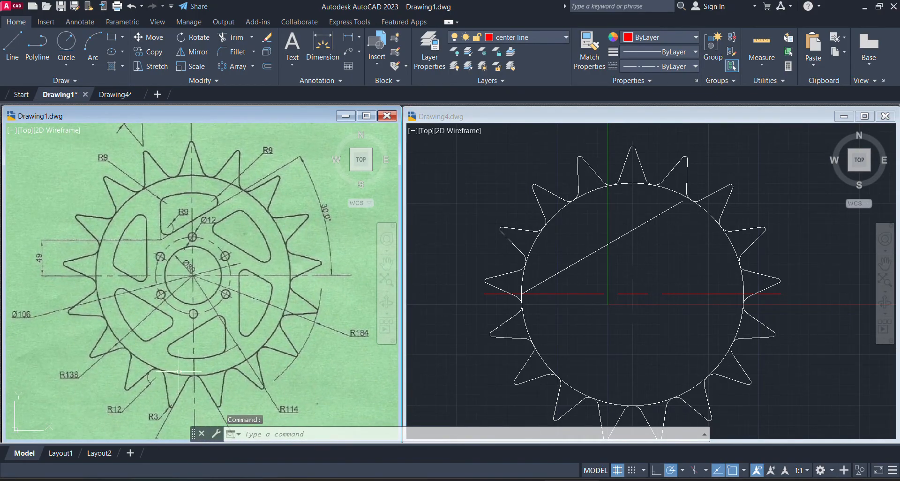
scroll(207, 360, up, 5)
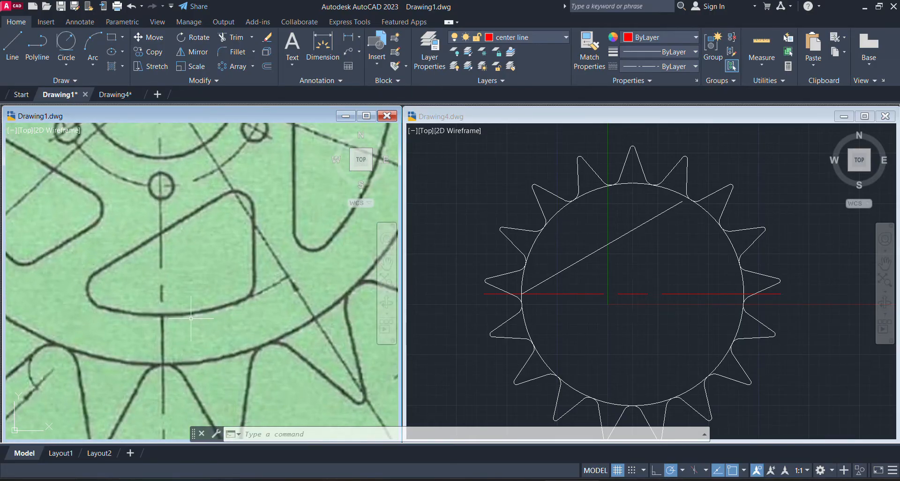
scroll(141, 279, down, 2)
scroll(224, 290, down, 2)
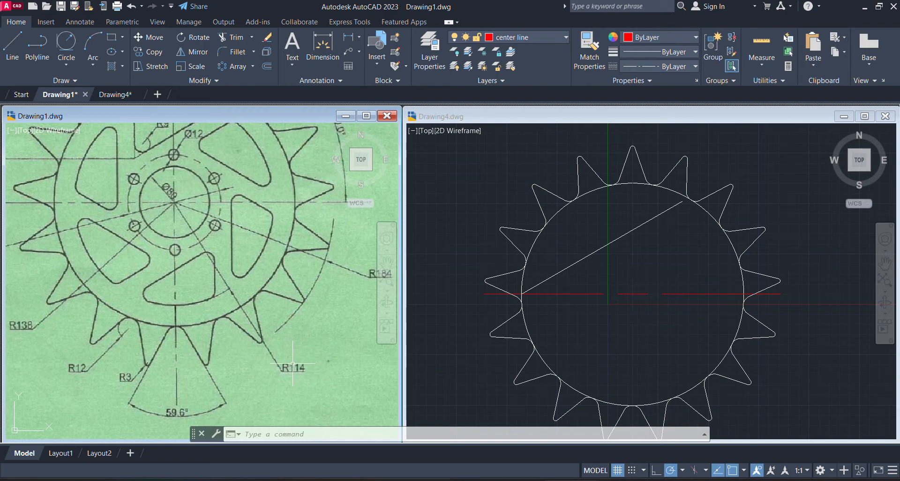
Draw a circle of radius 114 centred on the sprocket centre in Drawing4
click(661, 283)
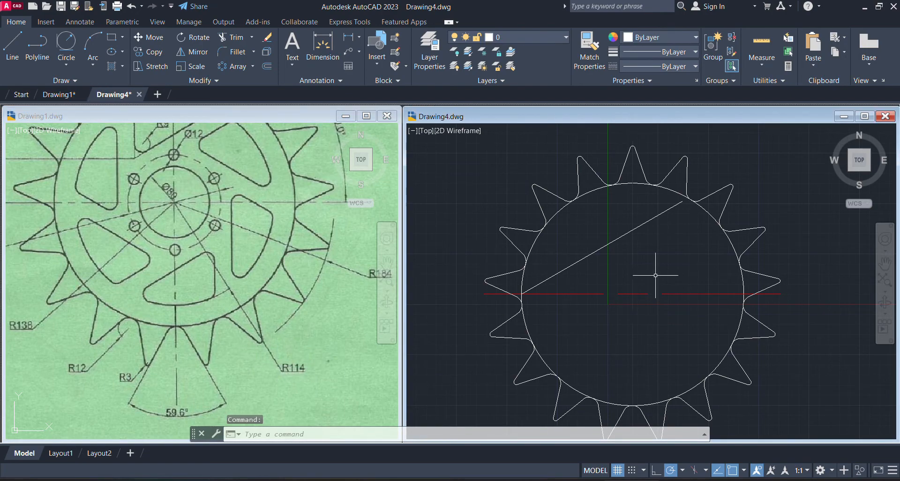
click(65, 66)
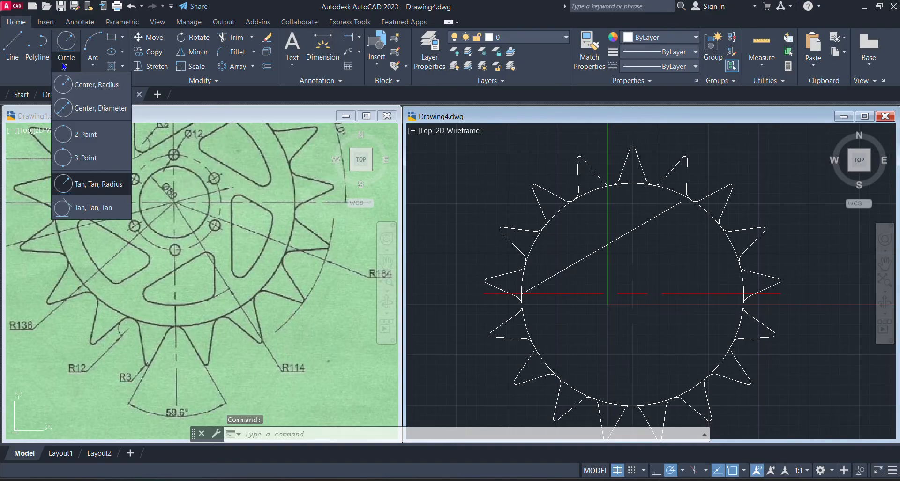
click(95, 85)
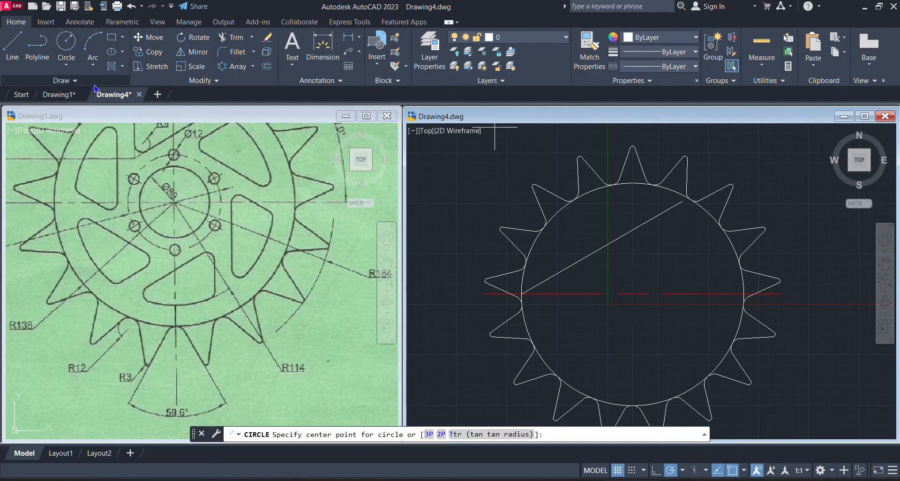
click(632, 294)
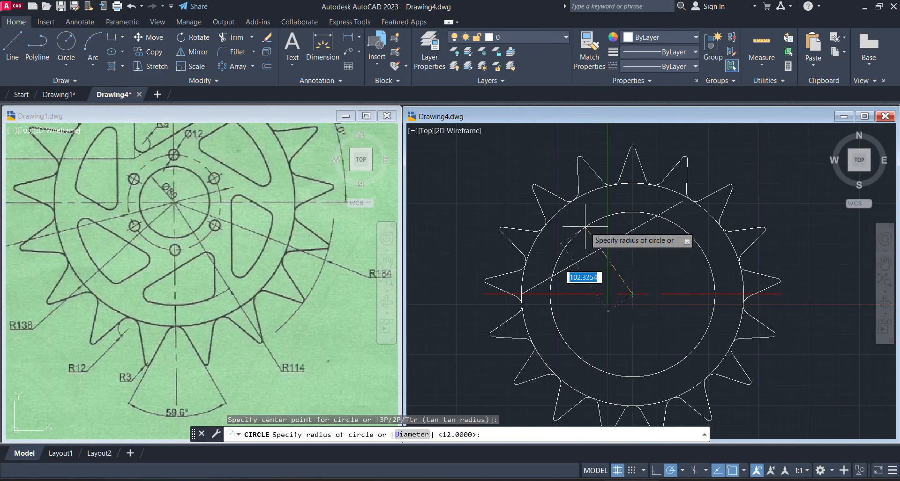
text(114)
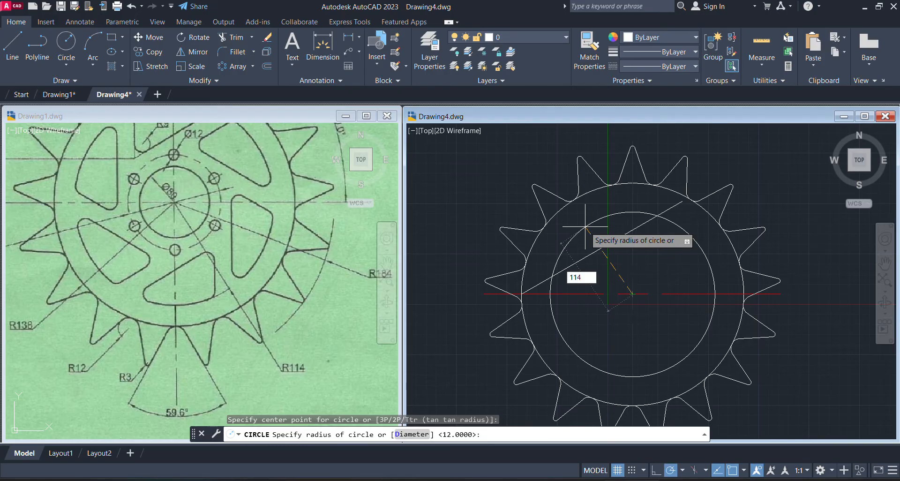
key(Return)
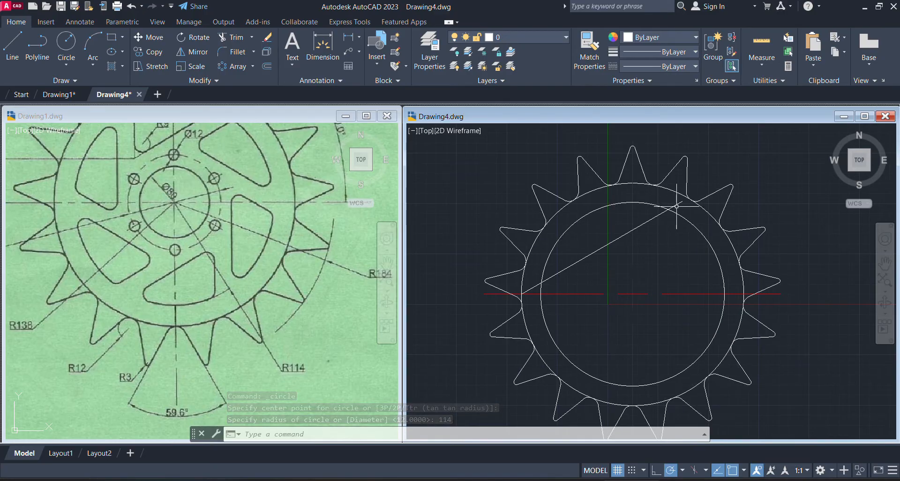
Trim the upper end of the 30° line back to the R114 circle in Drawing4
click(205, 165)
scroll(205, 165, down, 2)
scroll(174, 262, up, 6)
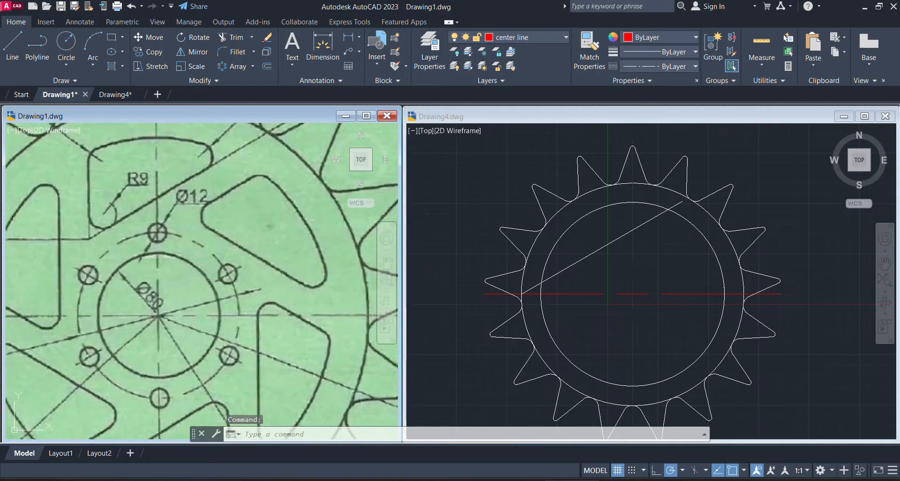
scroll(184, 194, up, 3)
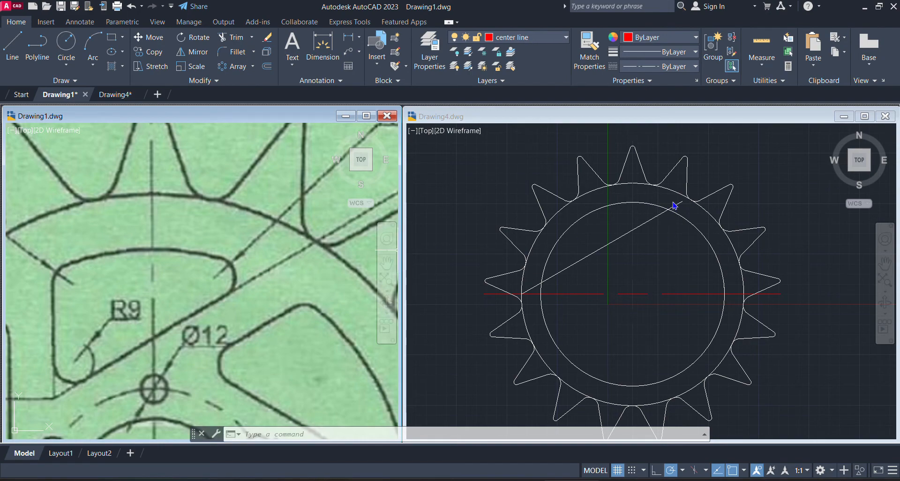
click(231, 45)
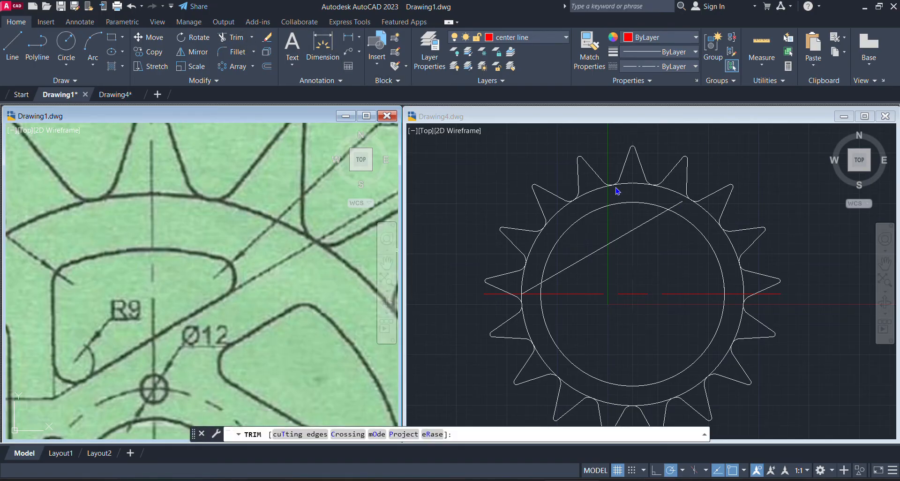
click(513, 216)
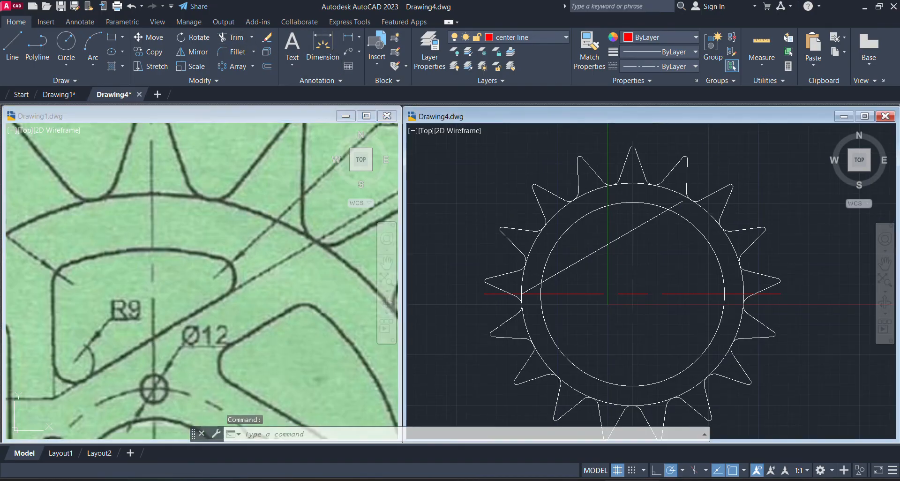
click(226, 40)
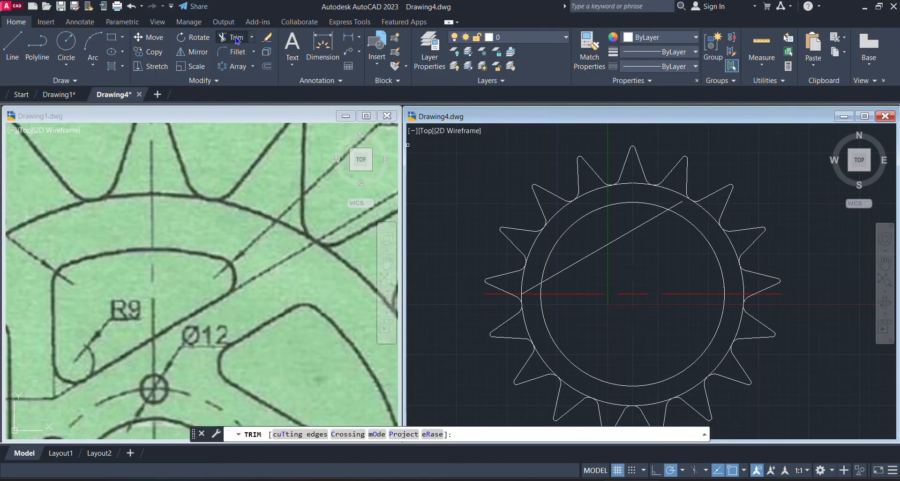
click(681, 204)
key(Escape)
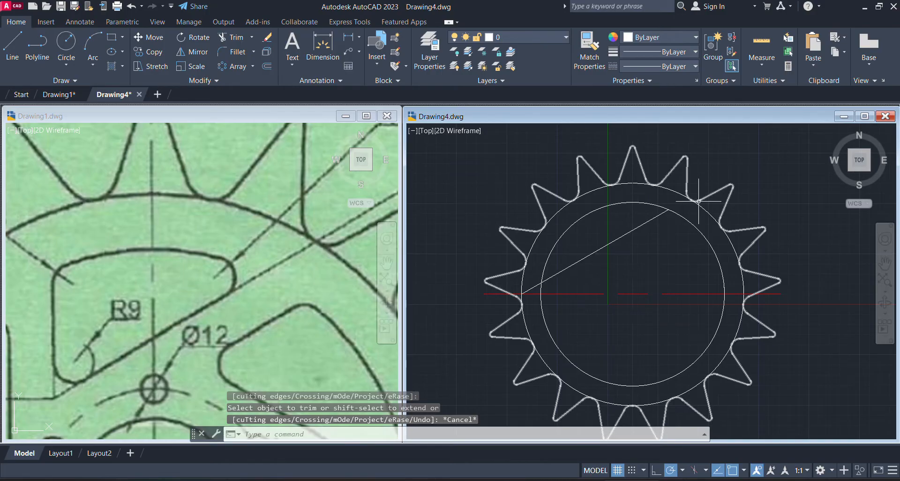
Draw a line in Drawing4 from the sprocket centre 49 units straight up, then about 77 units horizontally left across the 30° line
click(66, 370)
scroll(65, 370, down, 4)
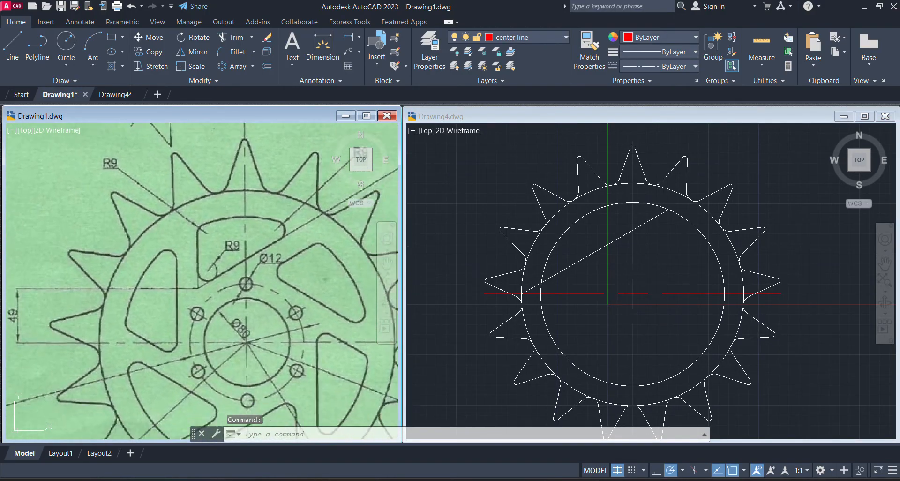
scroll(66, 369, down, 1)
middle_drag(71, 396, 64, 368)
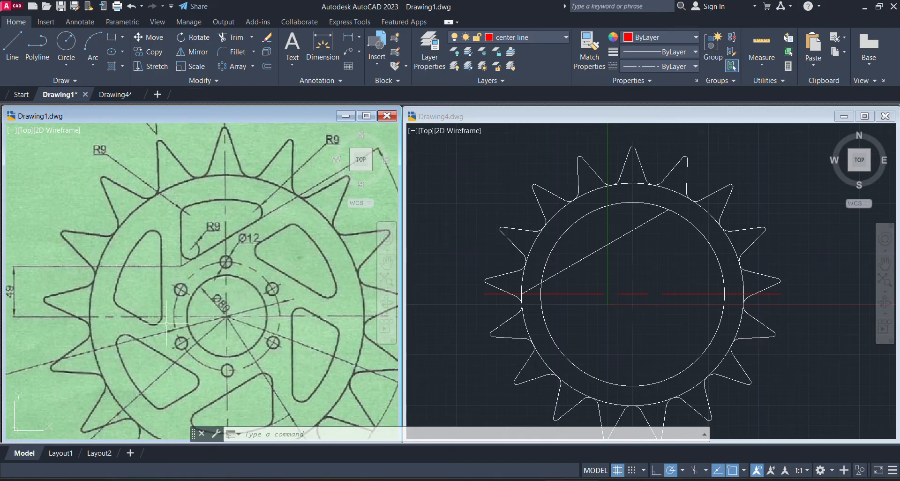
click(635, 297)
scroll(651, 274, up, 3)
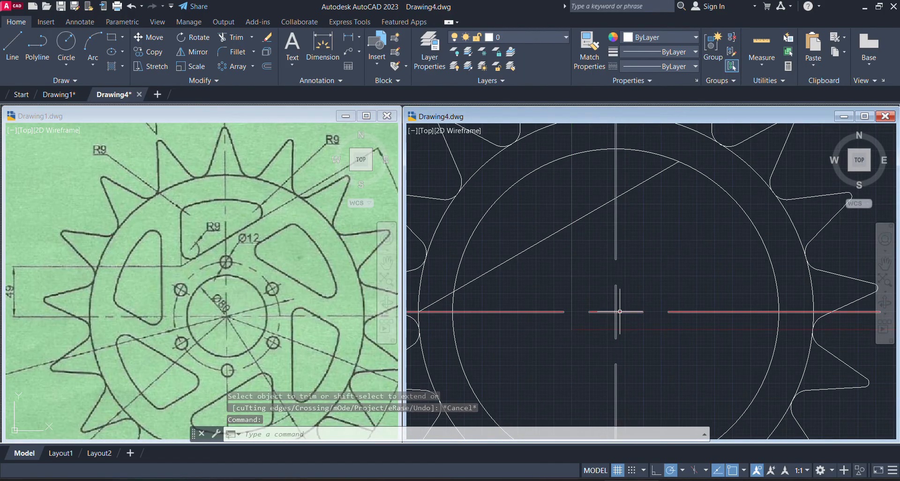
click(11, 50)
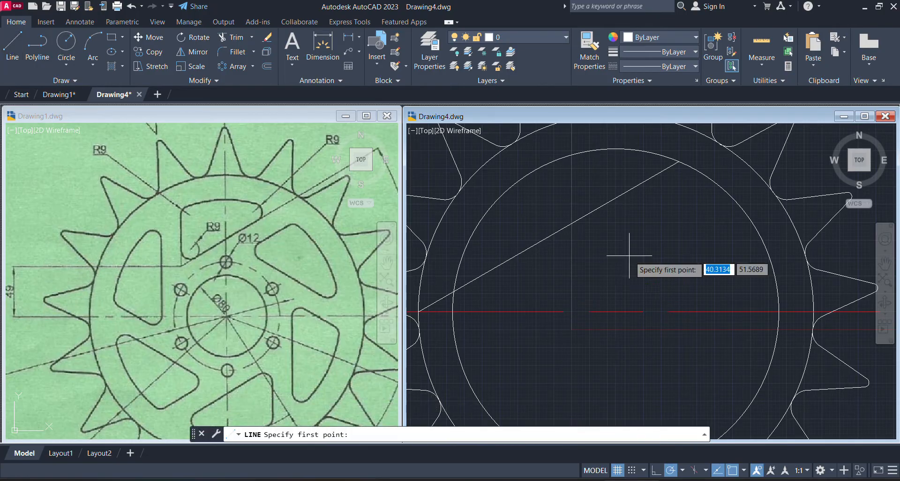
click(616, 311)
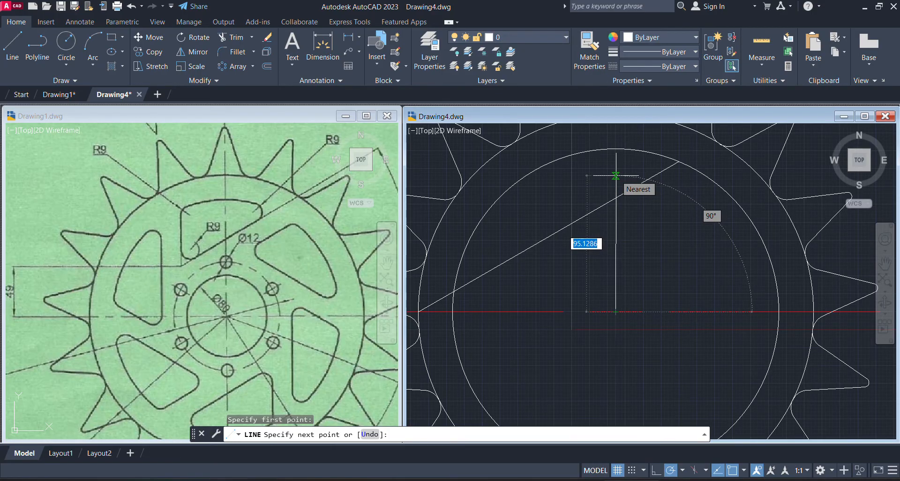
text(49)
key(Return)
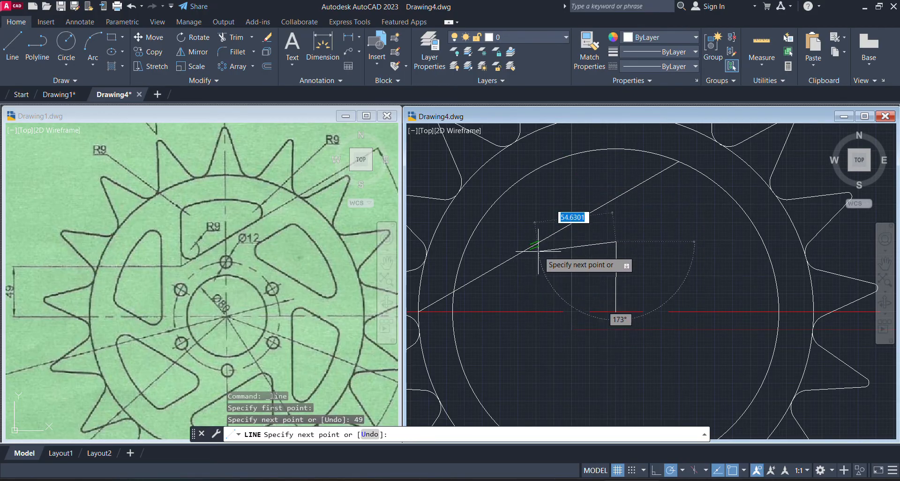
click(505, 241)
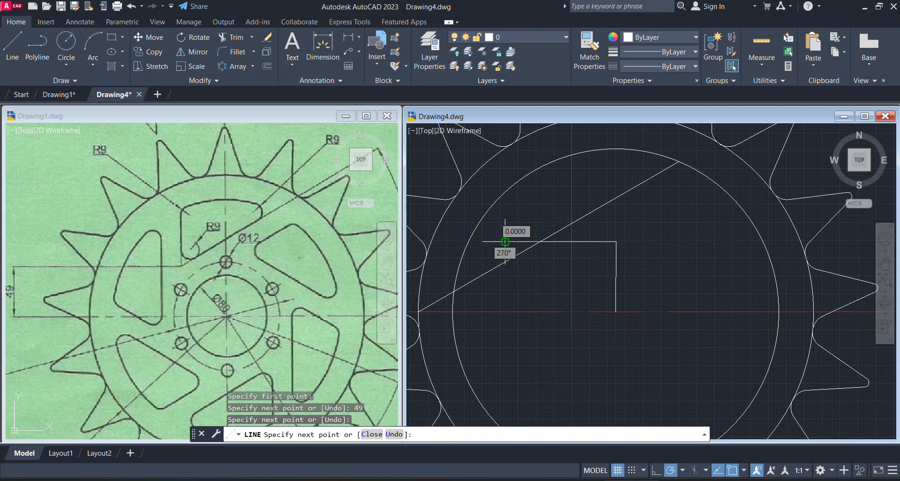
key(Escape)
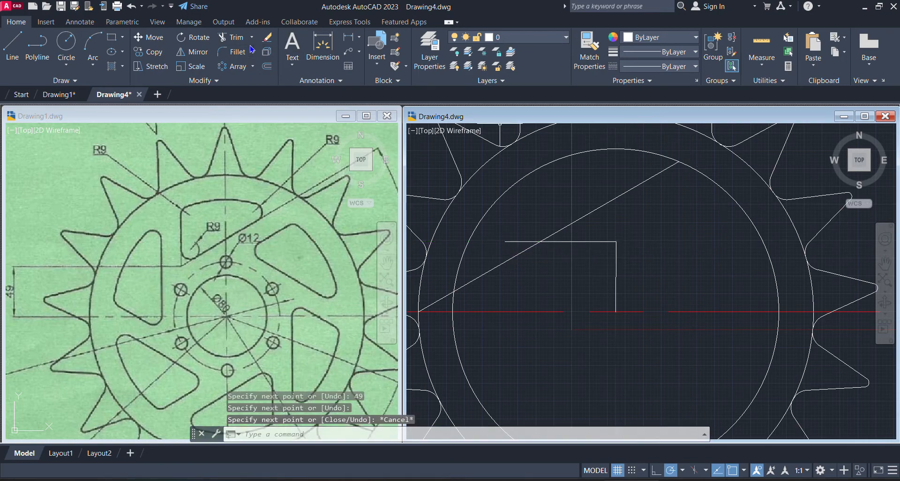
Trim the 30° line below its intersection with the horizontal line, and remove the remaining pieces of both 49-unit construction lines
click(231, 37)
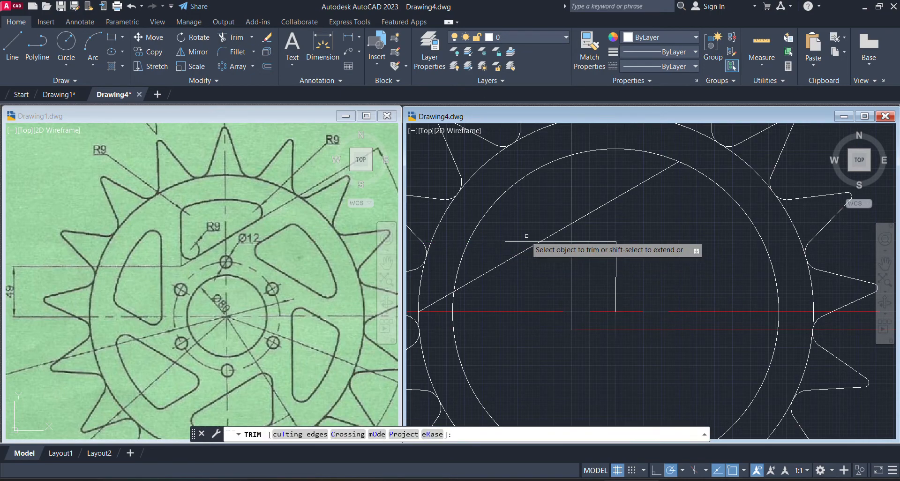
drag(516, 226, 525, 264)
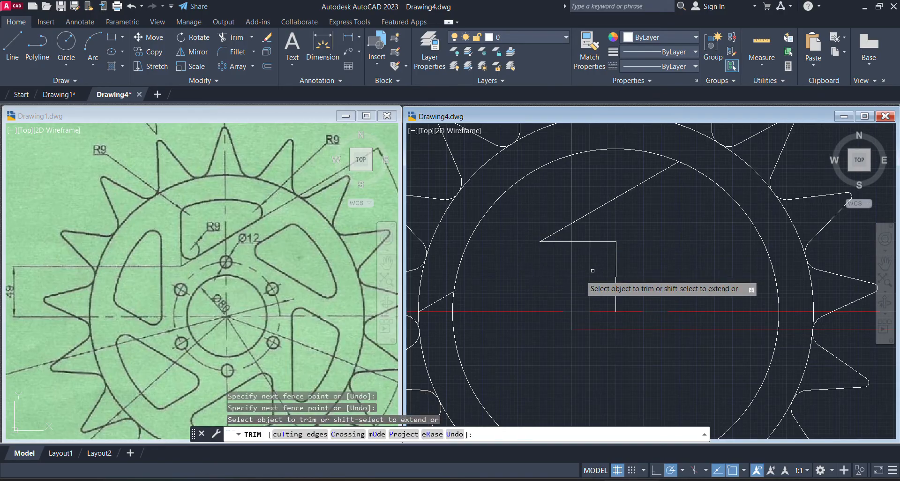
click(437, 301)
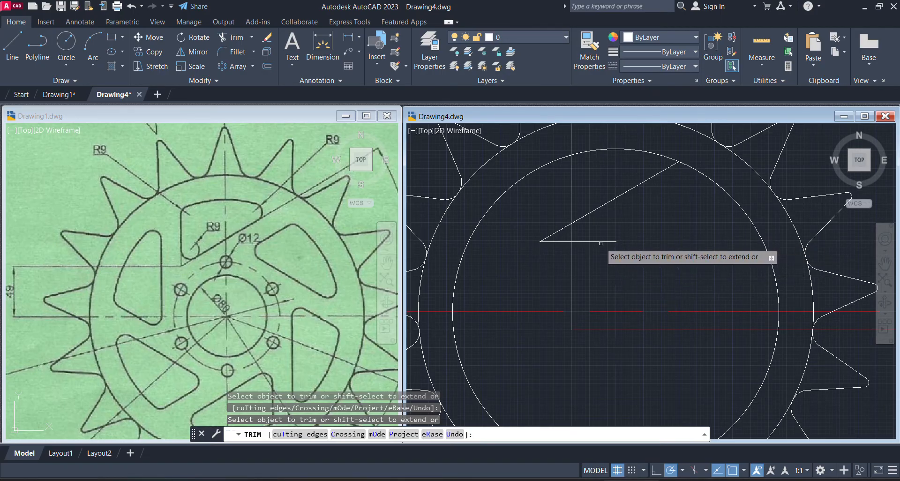
key(Escape)
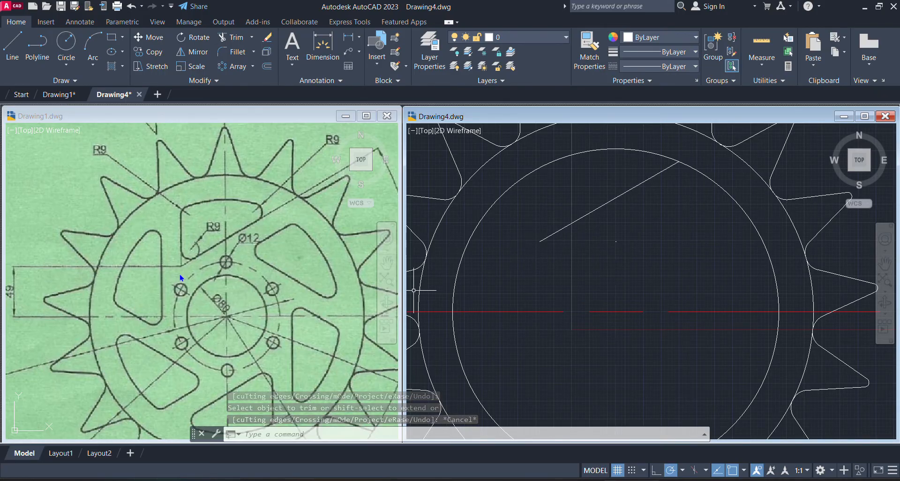
Examine the upper cutout's vertical edge, curved outer edge and R9 corners in Drawing1's reference image
click(191, 254)
scroll(190, 254, up, 3)
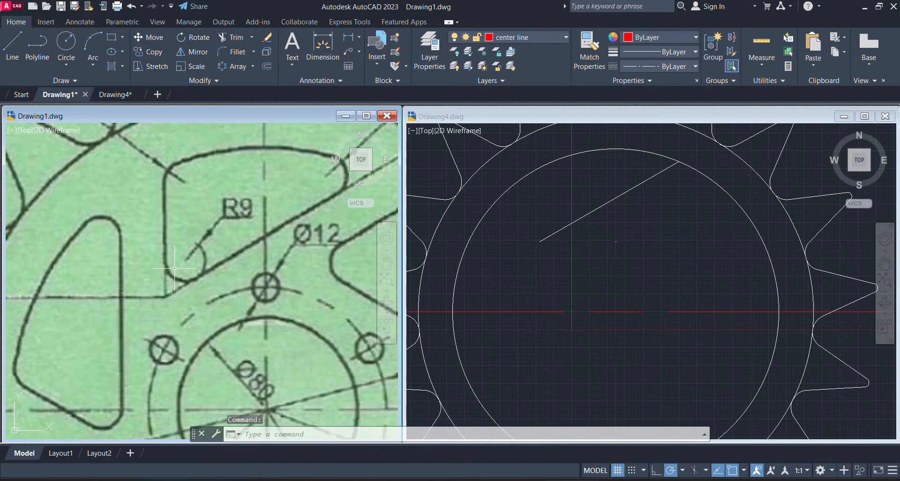
click(168, 200)
click(172, 190)
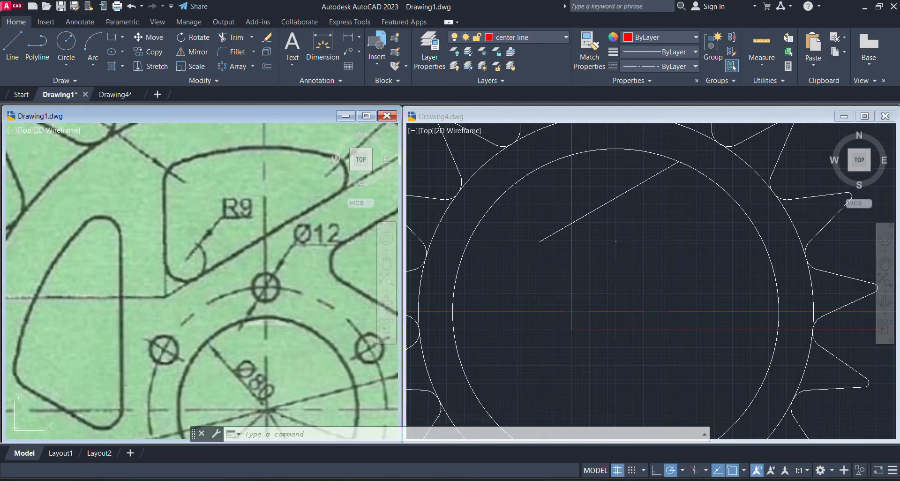
click(329, 152)
scroll(134, 211, down, 8)
scroll(178, 229, up, 1)
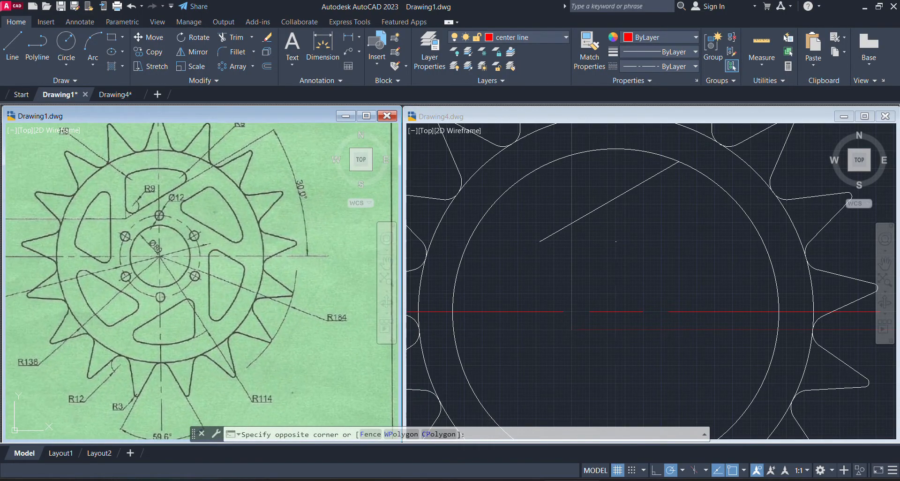
scroll(153, 152, up, 4)
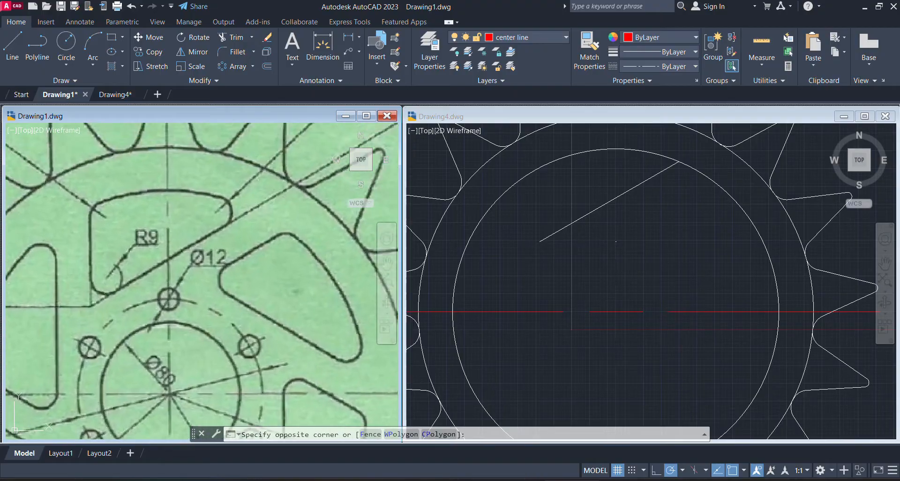
middle_drag(139, 193, 205, 228)
scroll(205, 228, up, 1)
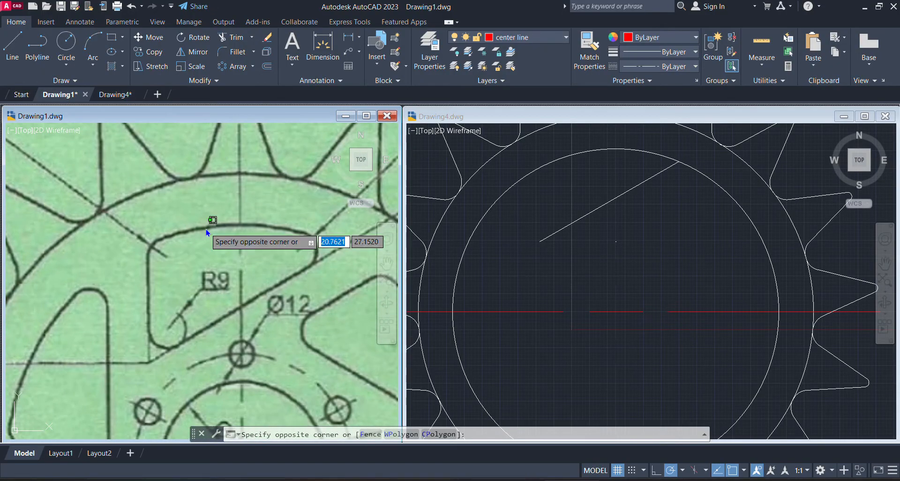
click(154, 244)
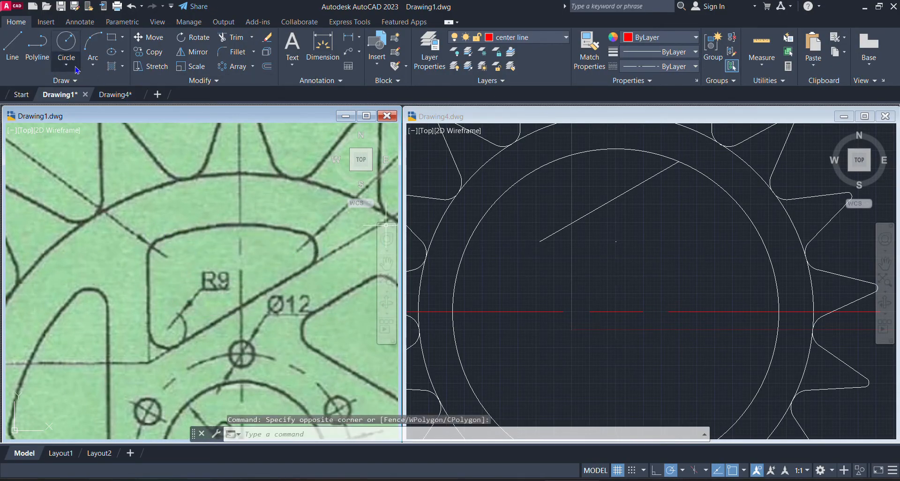
Draw a vertical line about 68 units up from the lower end of the 30° line in Drawing4, crossing the R114 circle
click(12, 43)
click(696, 265)
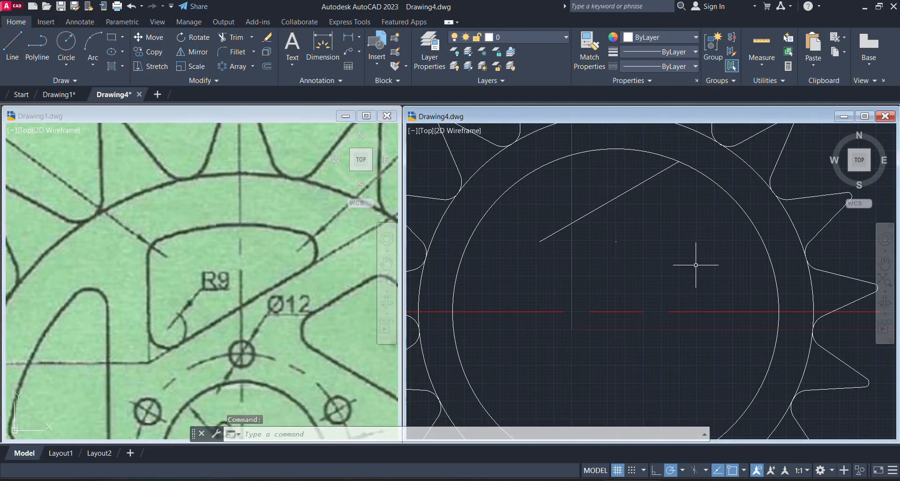
click(20, 46)
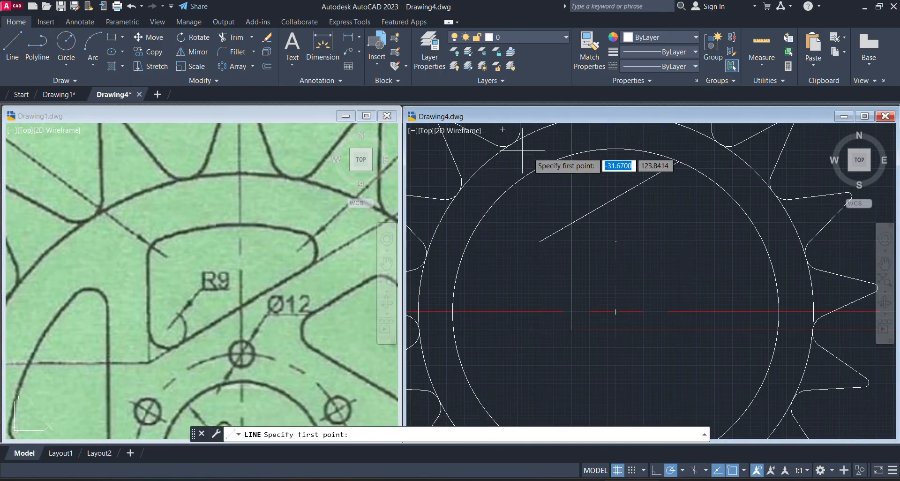
click(542, 237)
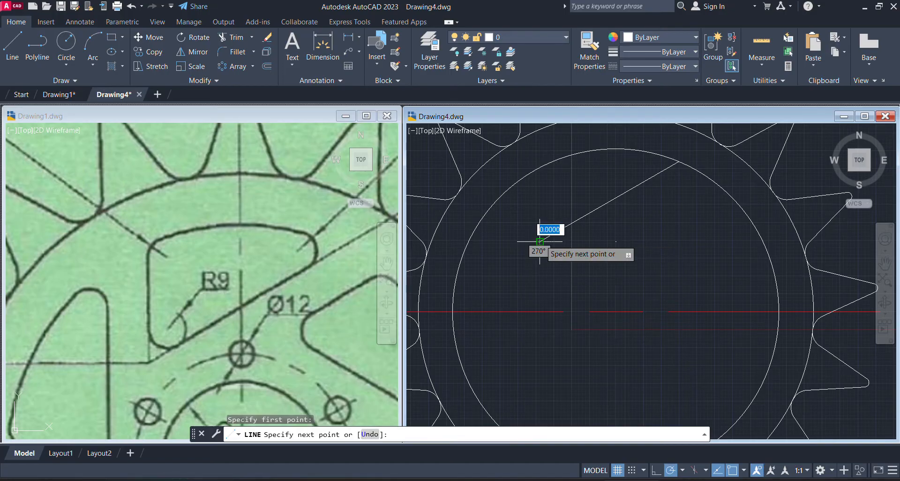
click(540, 144)
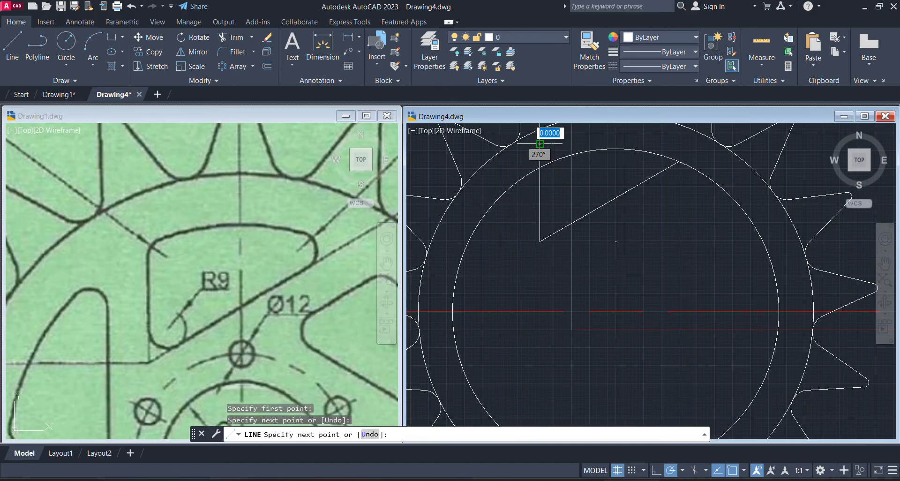
key(Escape)
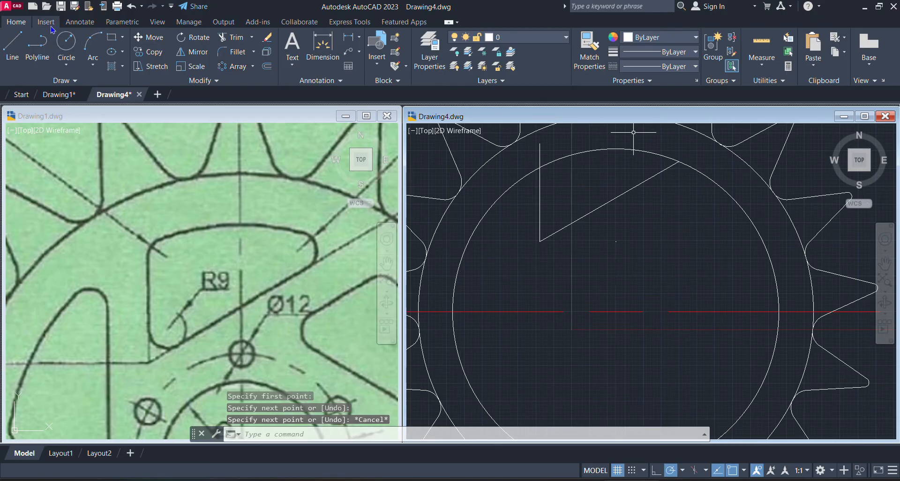
Trim the vertical line above the R114 circle and the circle outside the cutout in Drawing4, leaving a closed three-sided outline
click(225, 37)
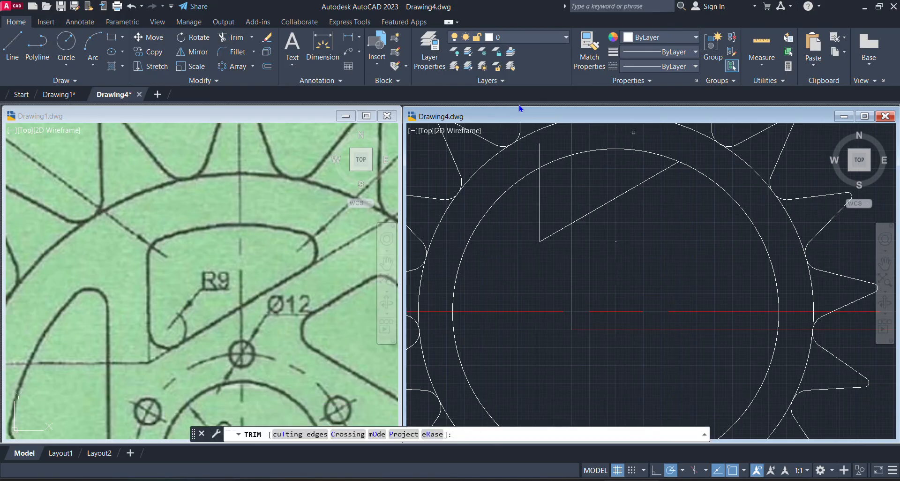
click(540, 155)
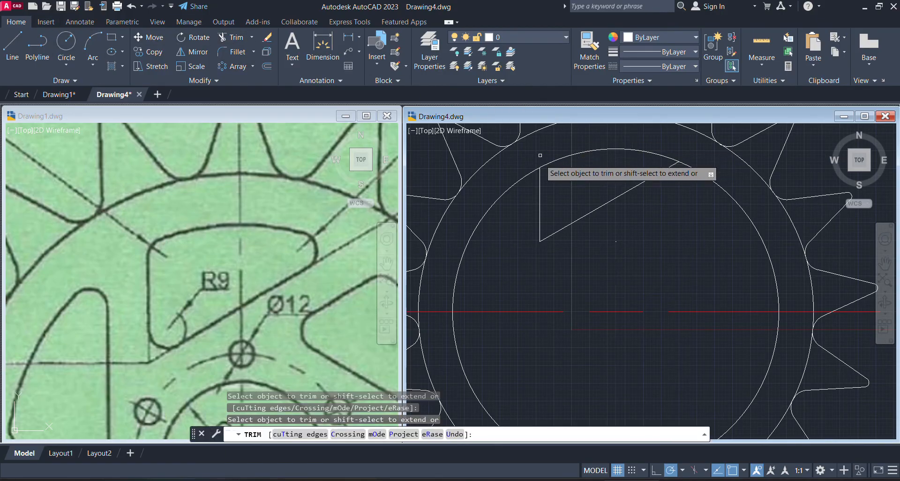
click(495, 201)
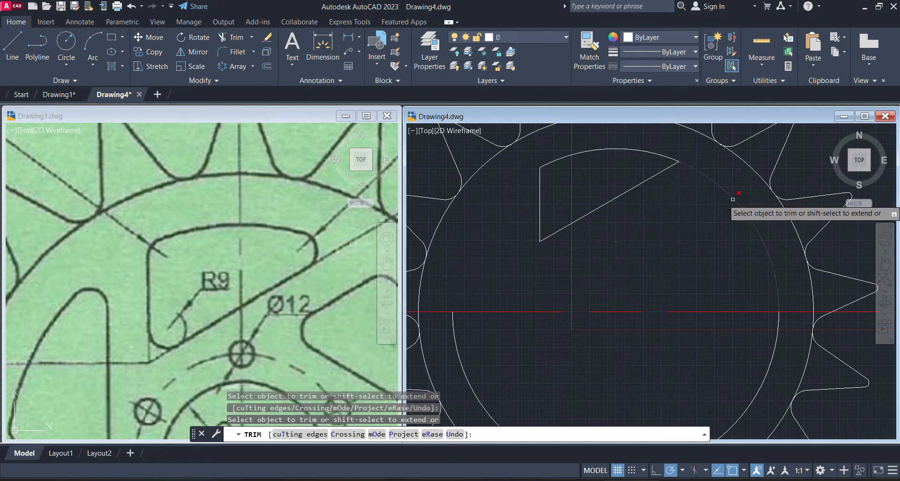
scroll(581, 235, down, 3)
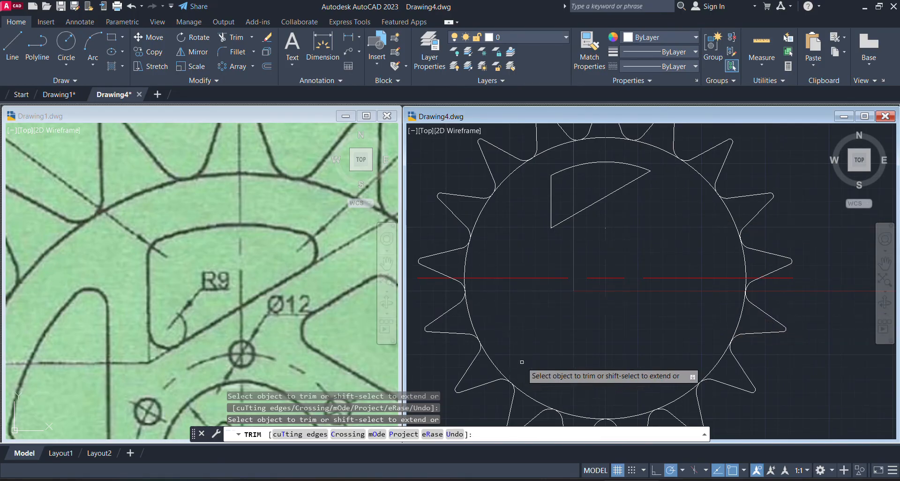
key(Escape)
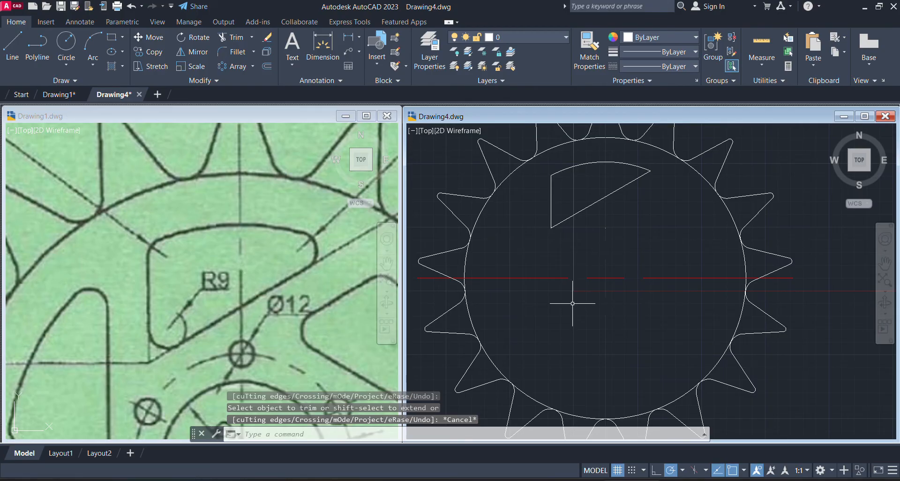
scroll(572, 304, up, 3)
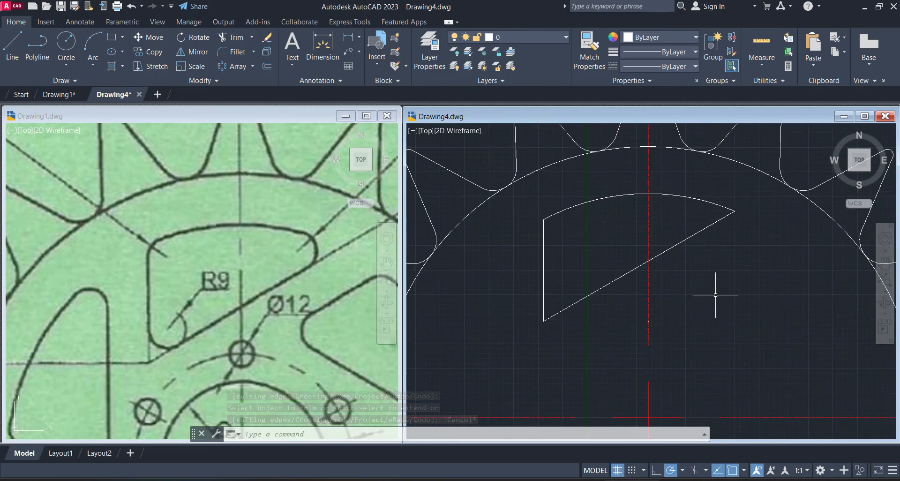
click(177, 327)
scroll(210, 318, down, 3)
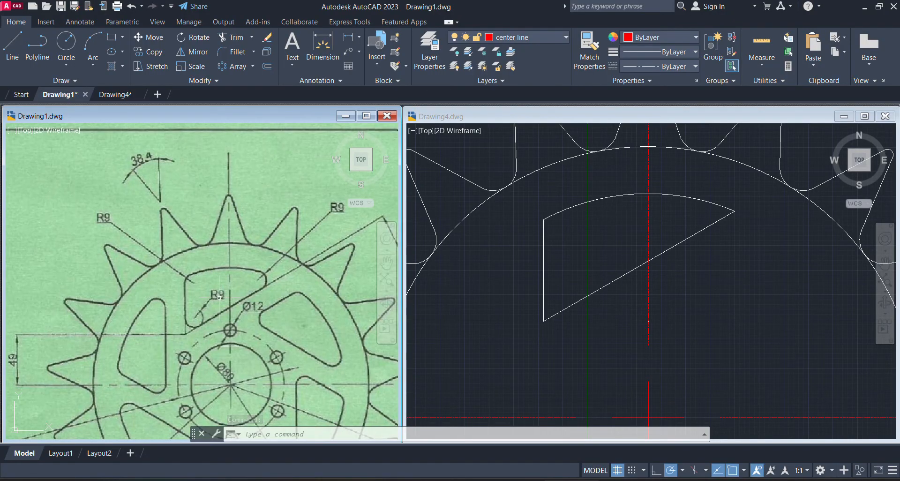
click(238, 51)
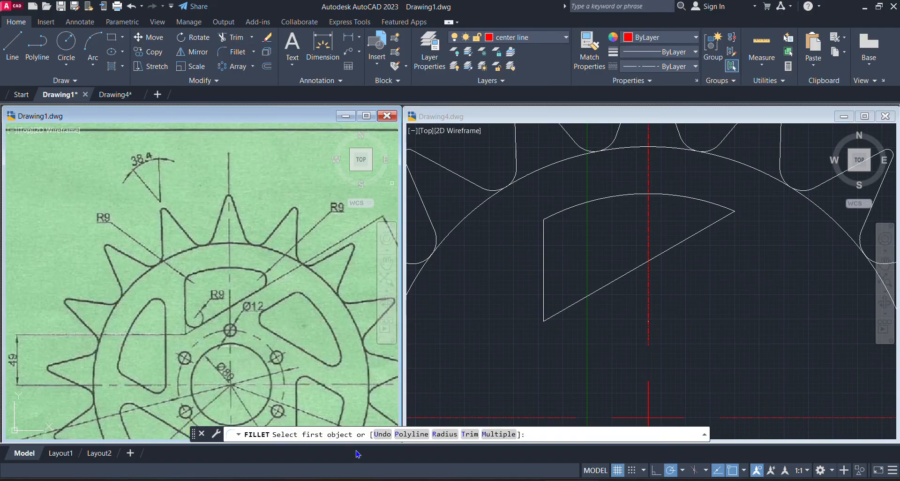
click(445, 434)
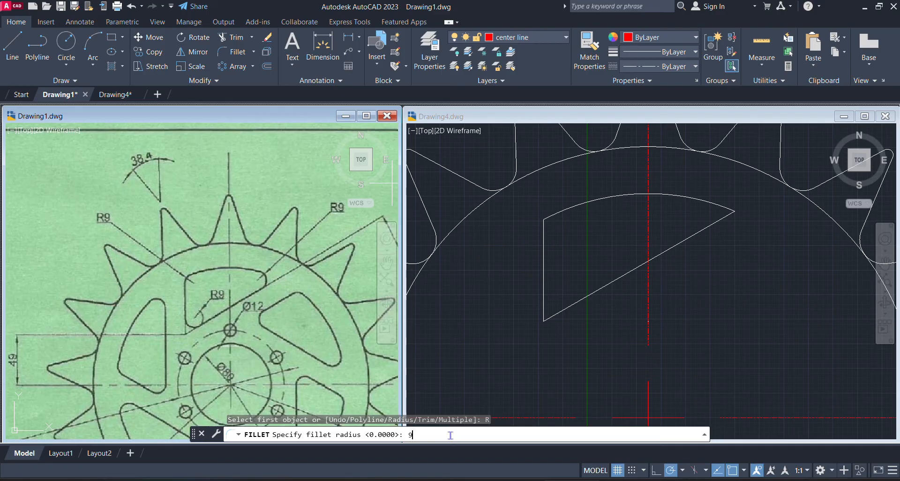
key(Return)
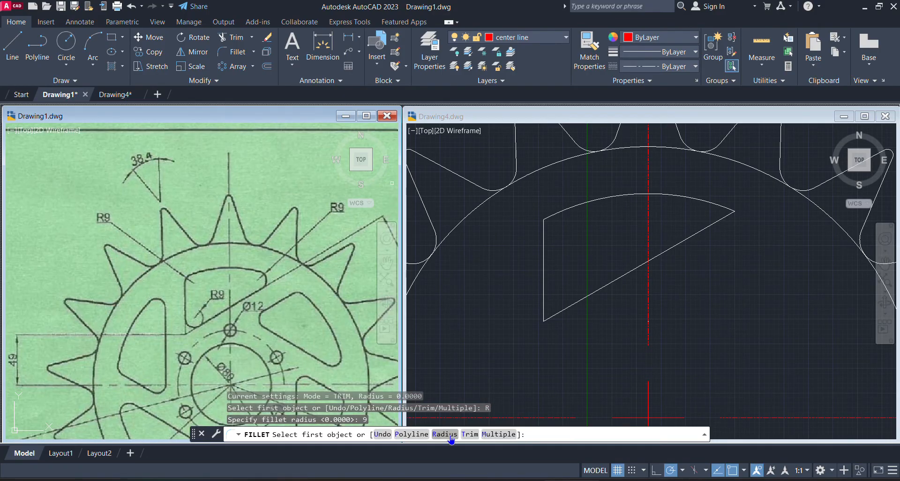
click(503, 434)
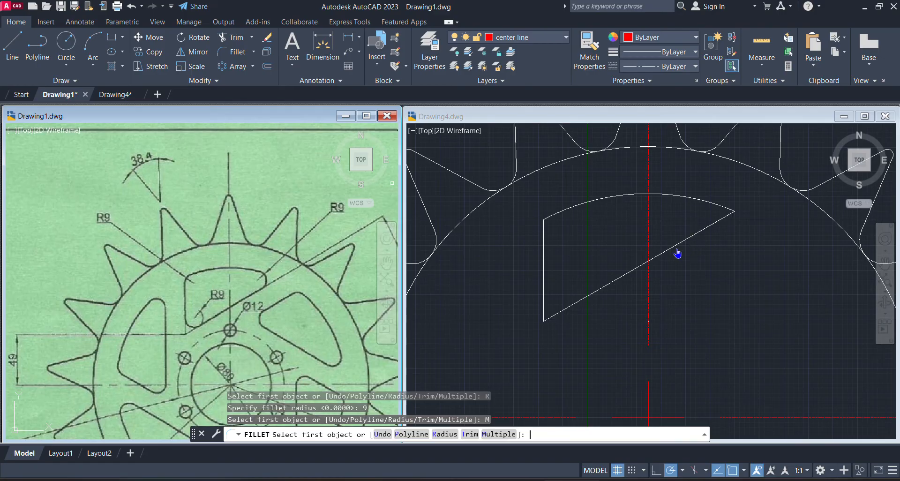
click(693, 243)
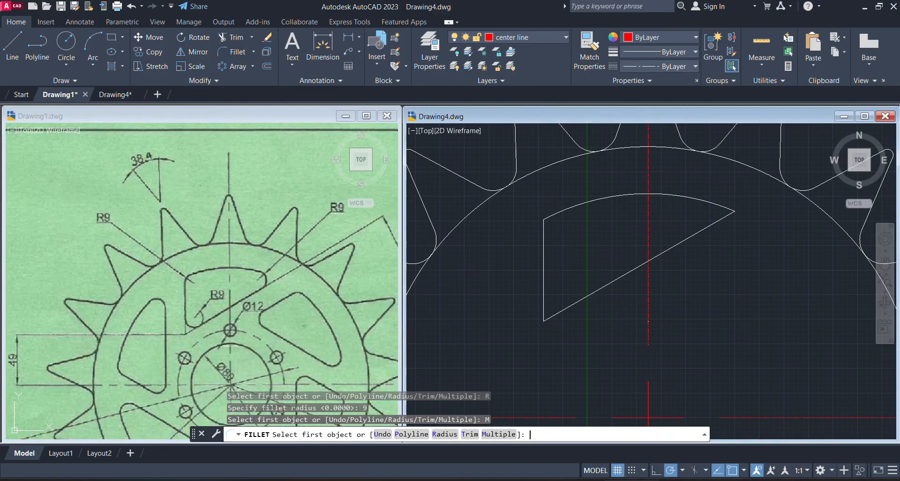
key(Escape)
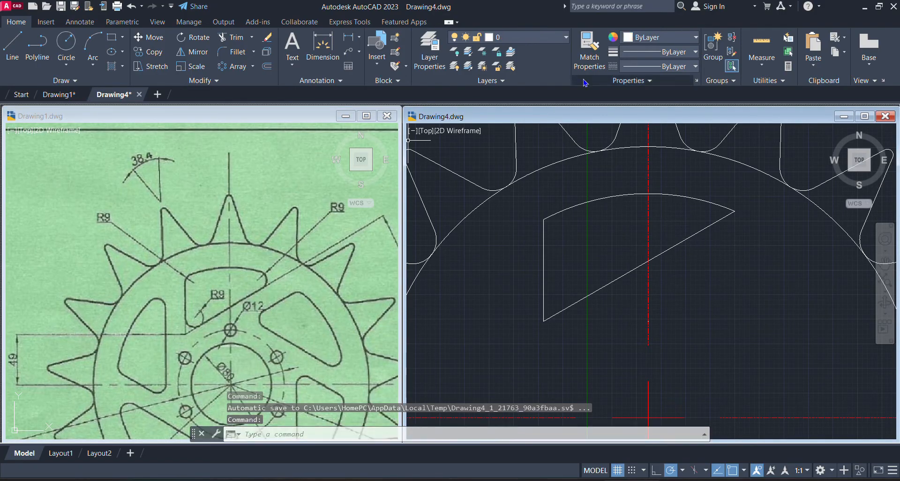
click(707, 245)
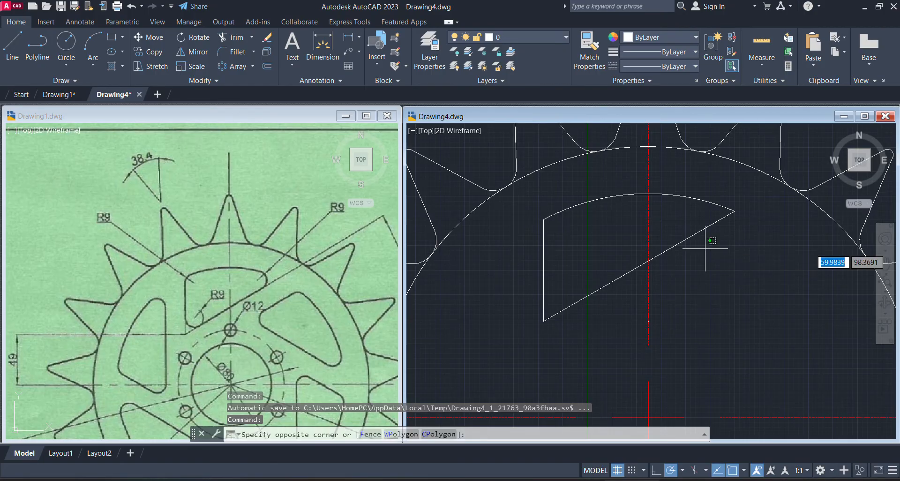
click(704, 248)
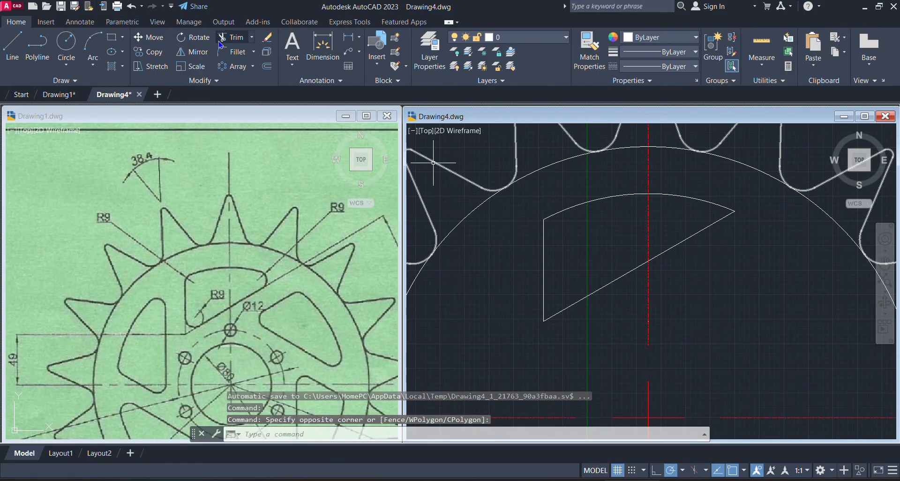
Fillet all three corners of the upper cutout in Drawing4 with a radius of 9, using the Multiple option
click(235, 55)
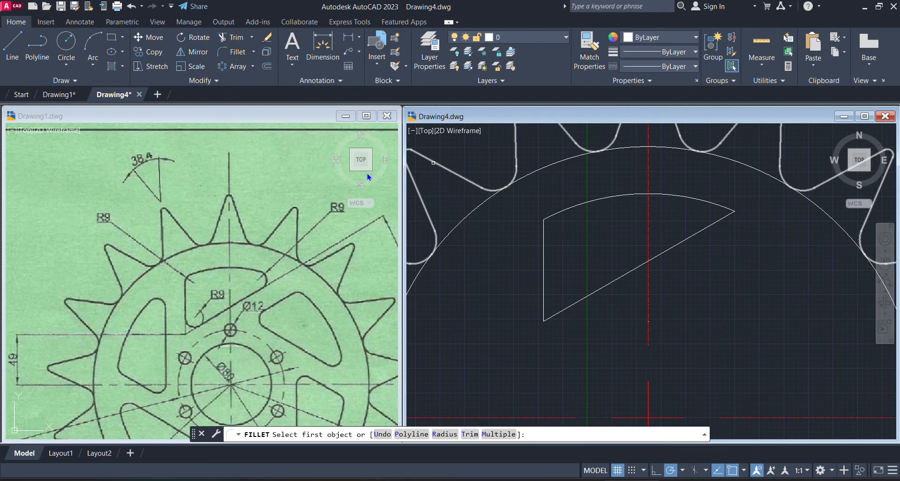
click(445, 434)
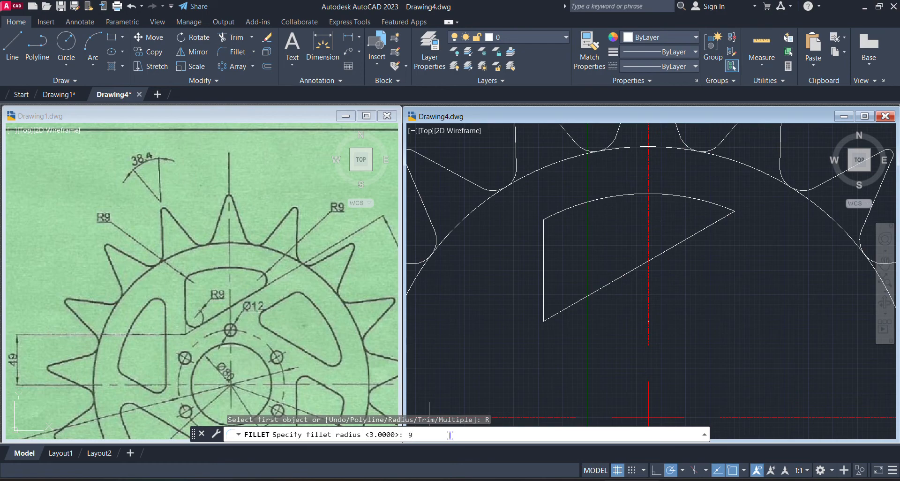
key(Return)
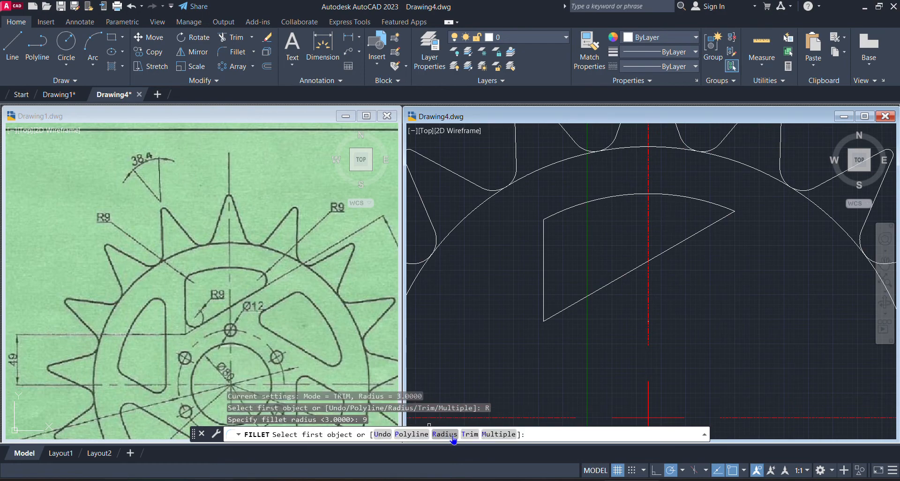
click(500, 434)
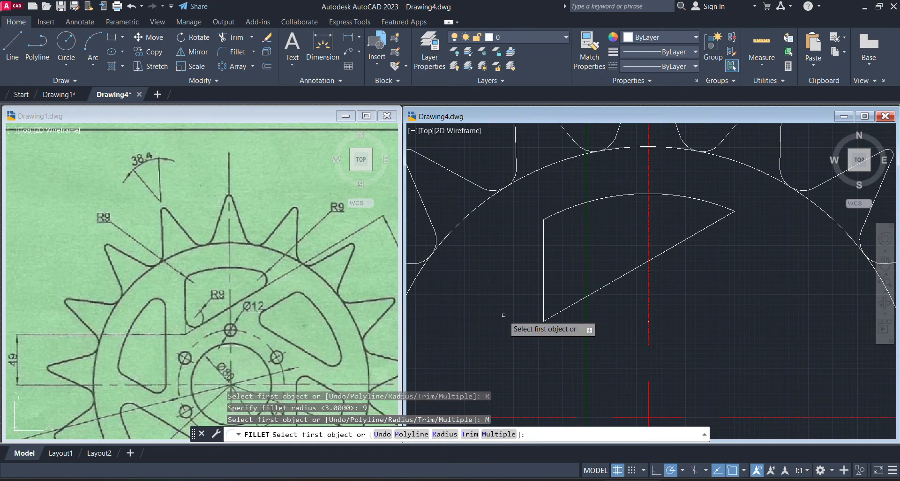
click(701, 231)
click(697, 200)
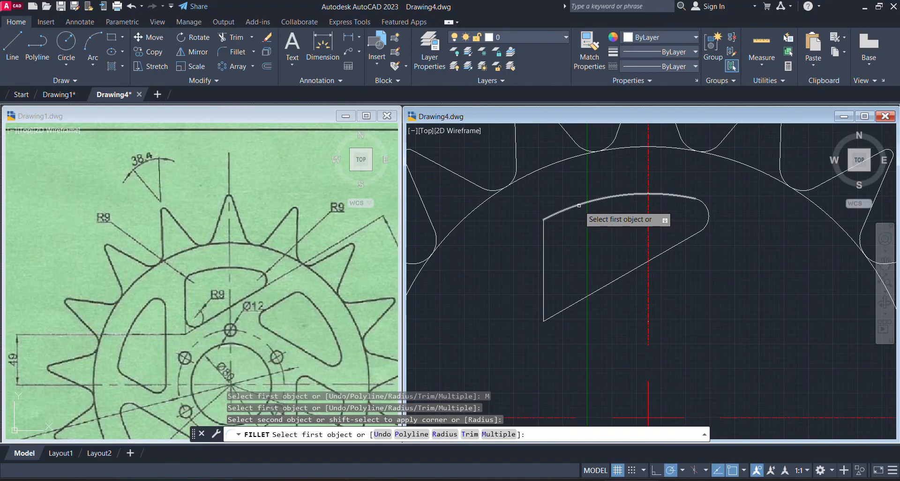
click(579, 206)
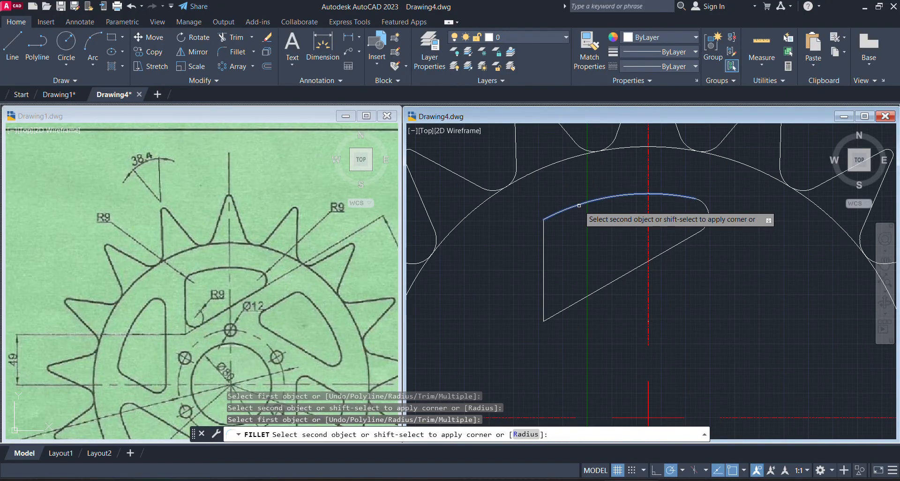
click(543, 249)
click(544, 301)
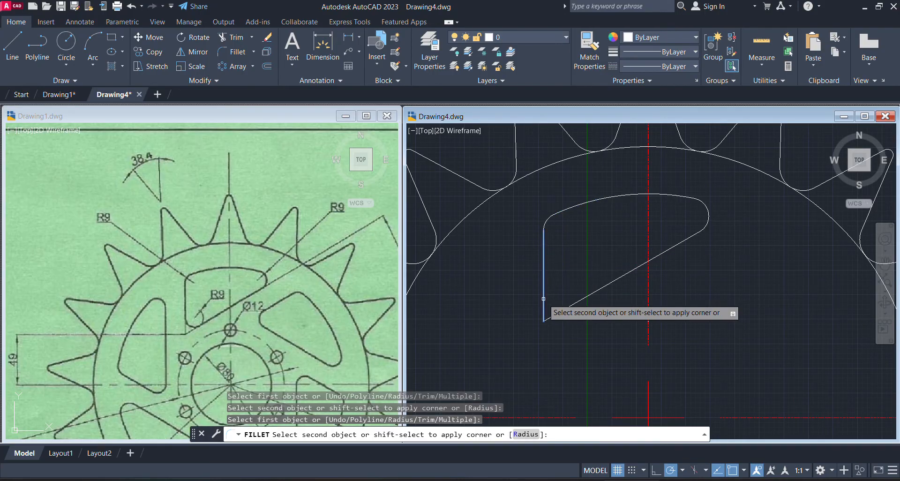
click(585, 297)
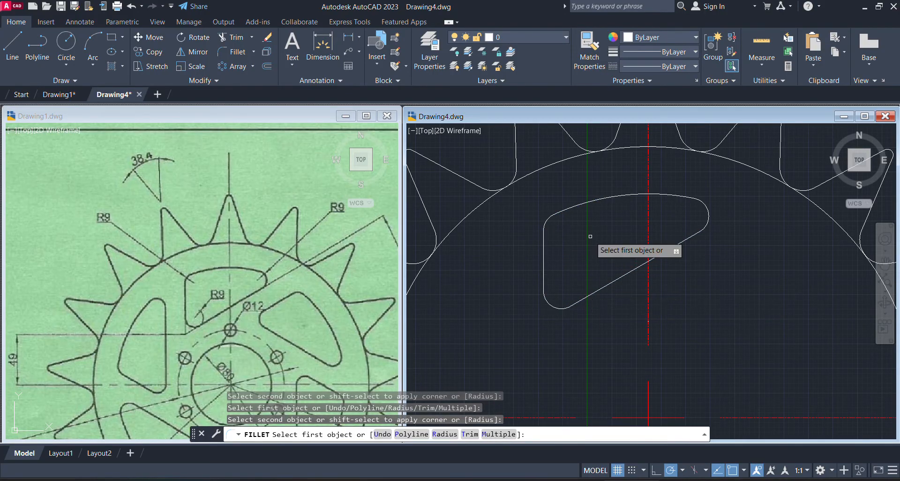
key(Escape)
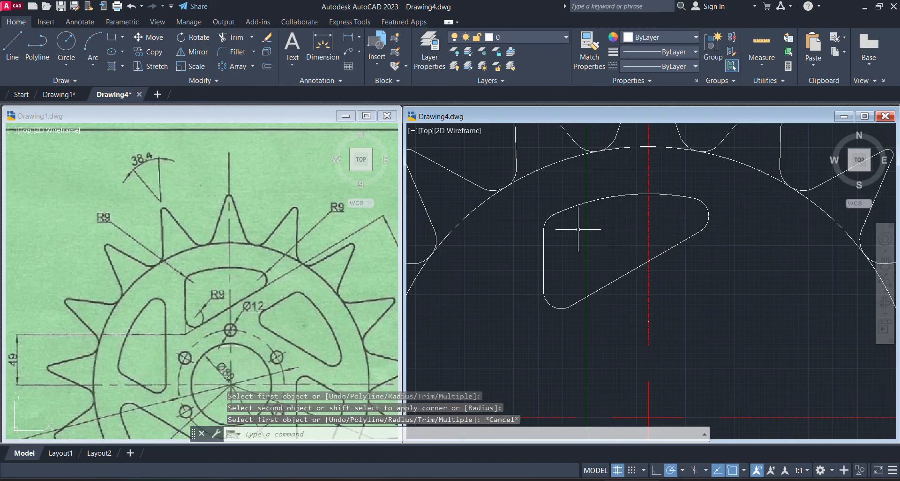
click(578, 229)
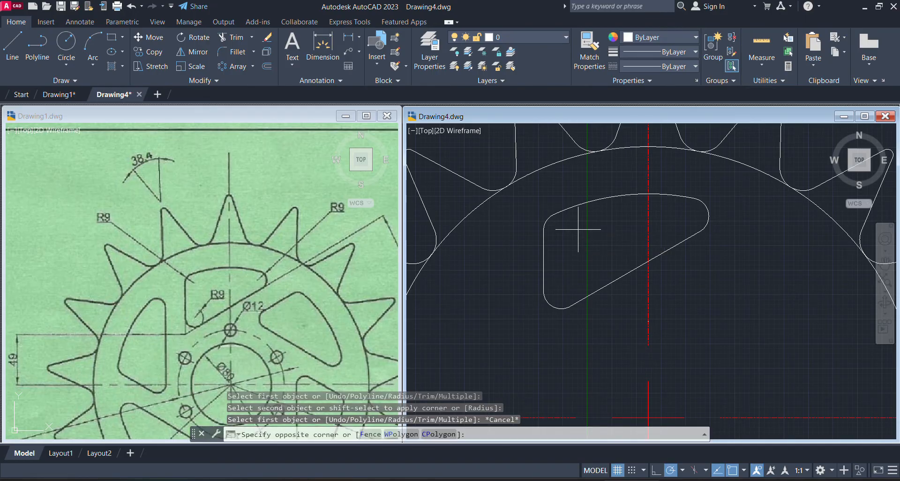
scroll(583, 225, down, 4)
scroll(583, 222, down, 2)
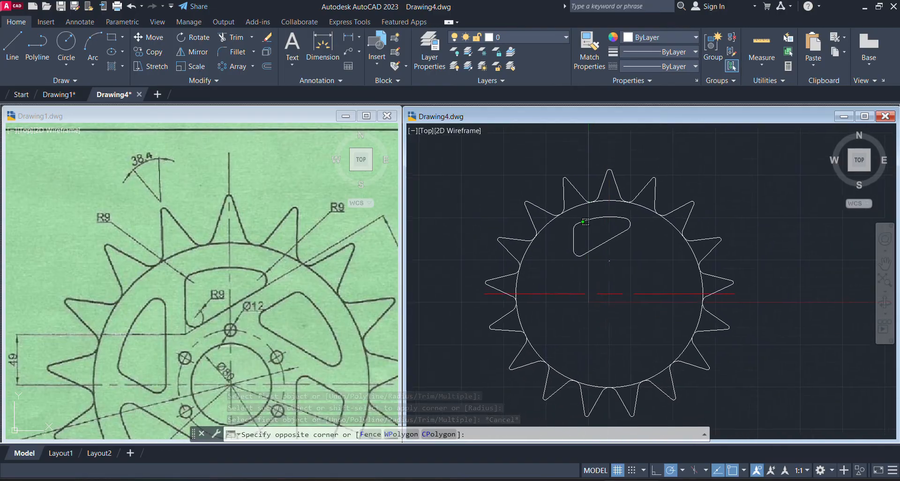
scroll(584, 223, up, 1)
scroll(585, 222, up, 1)
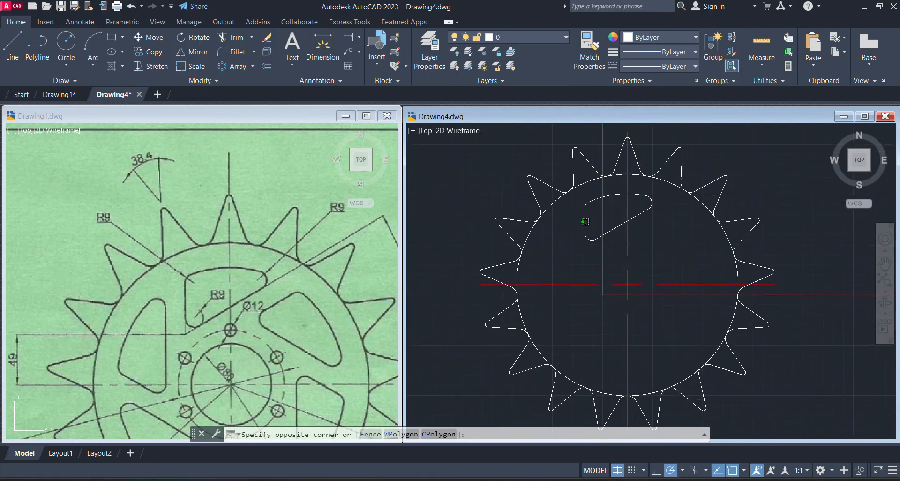
click(604, 246)
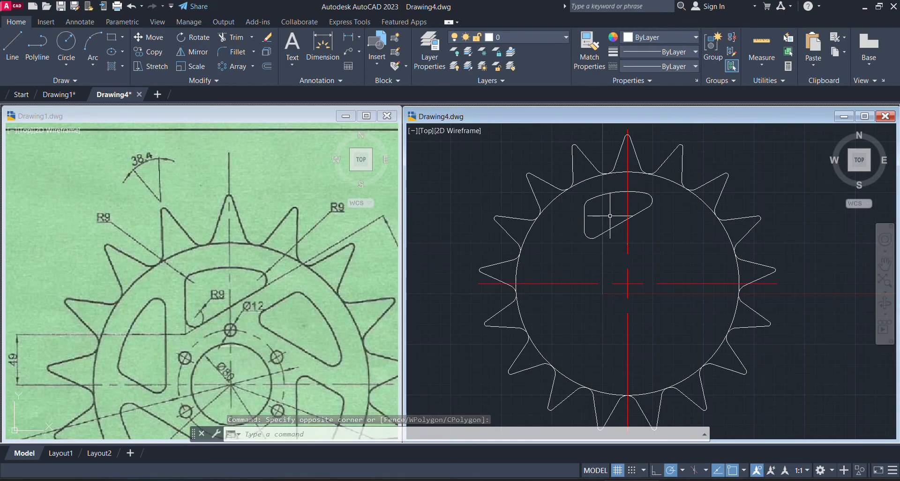
Create an associative polar array of the complete R9-cornered upper cutout in Drawing4, with 6 items over 360° about the sprocket center
scroll(610, 215, up, 3)
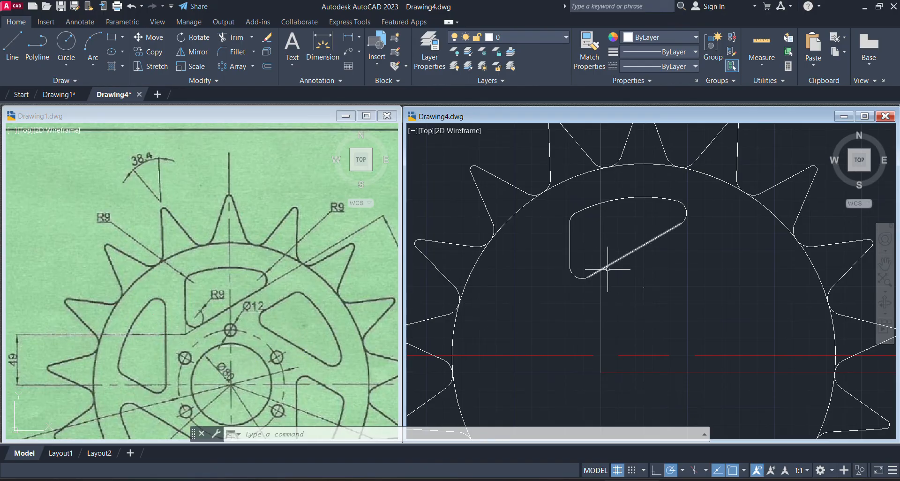
click(224, 74)
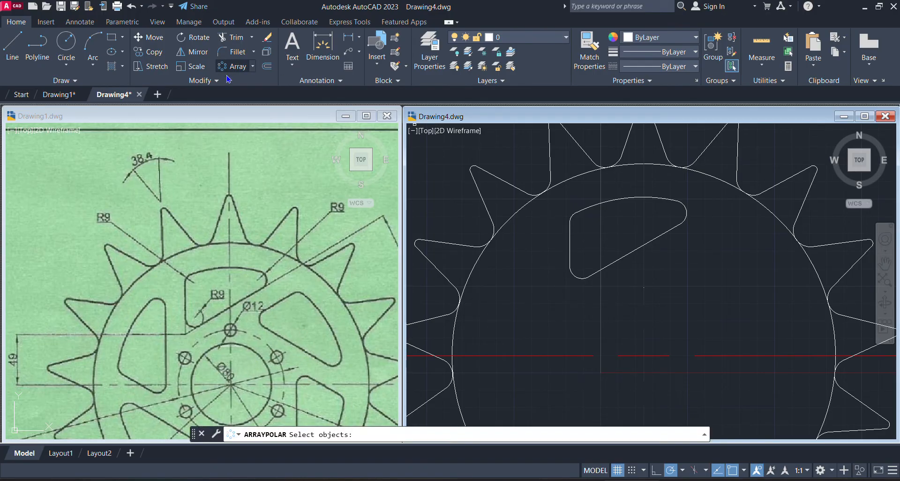
click(681, 225)
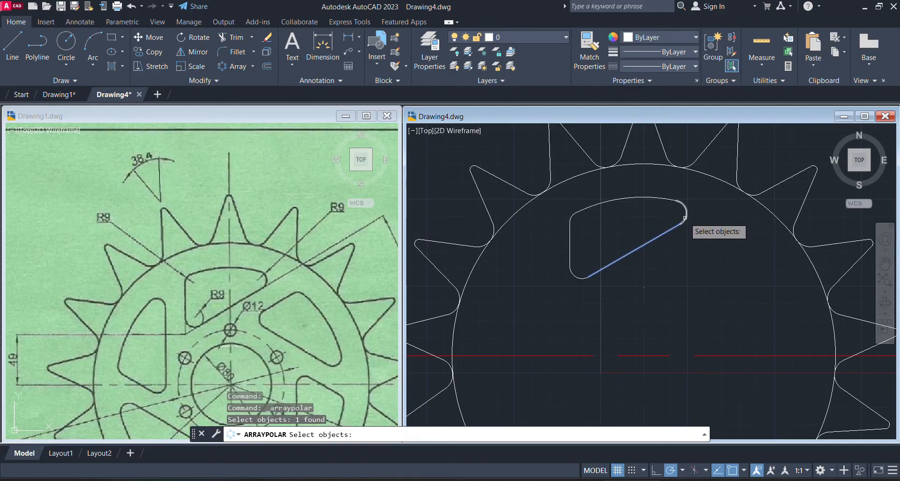
click(684, 217)
click(664, 198)
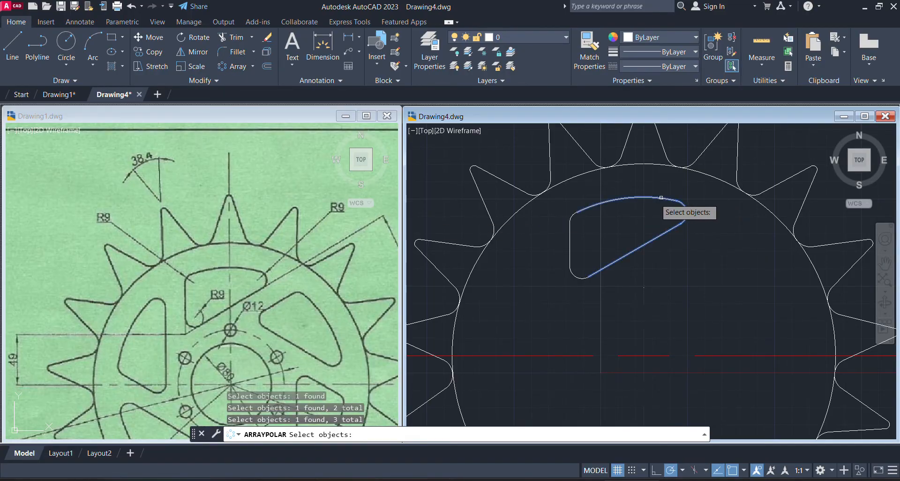
click(572, 217)
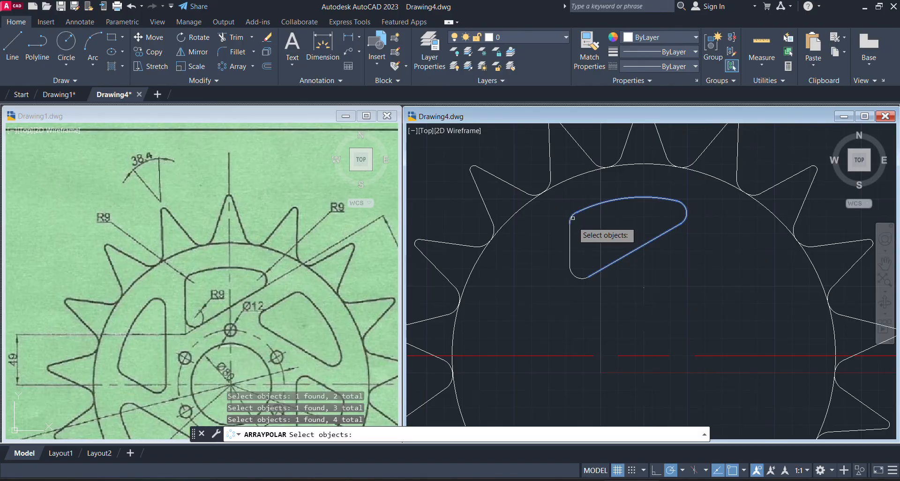
click(569, 248)
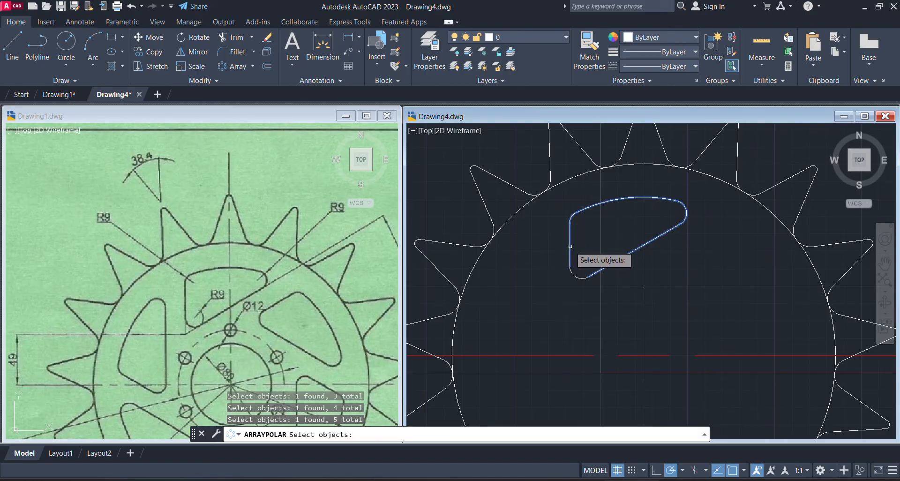
click(573, 275)
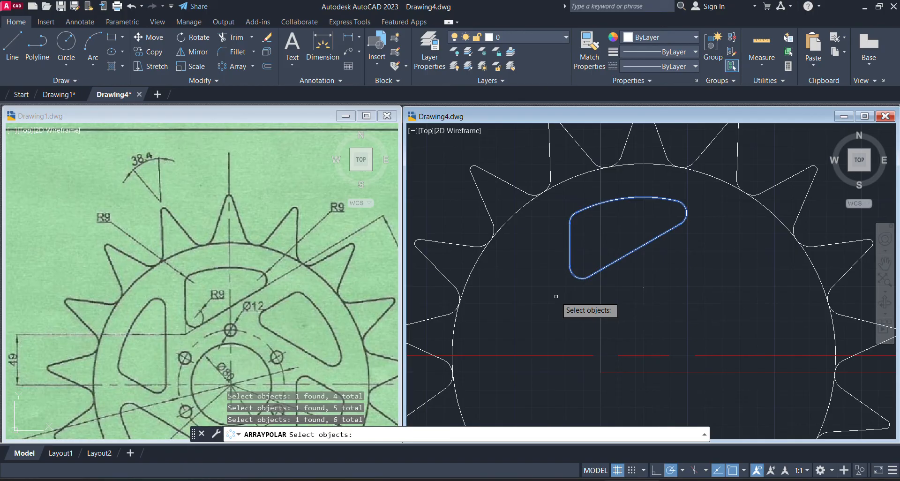
key(Return)
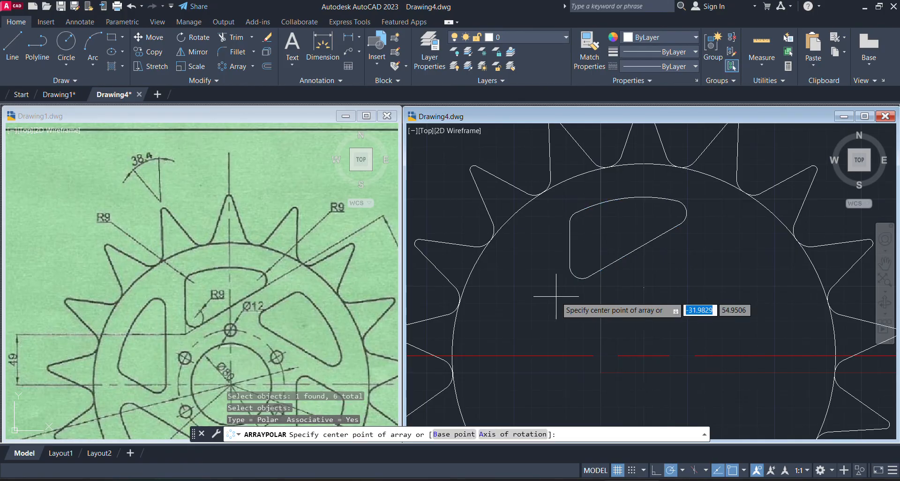
click(645, 355)
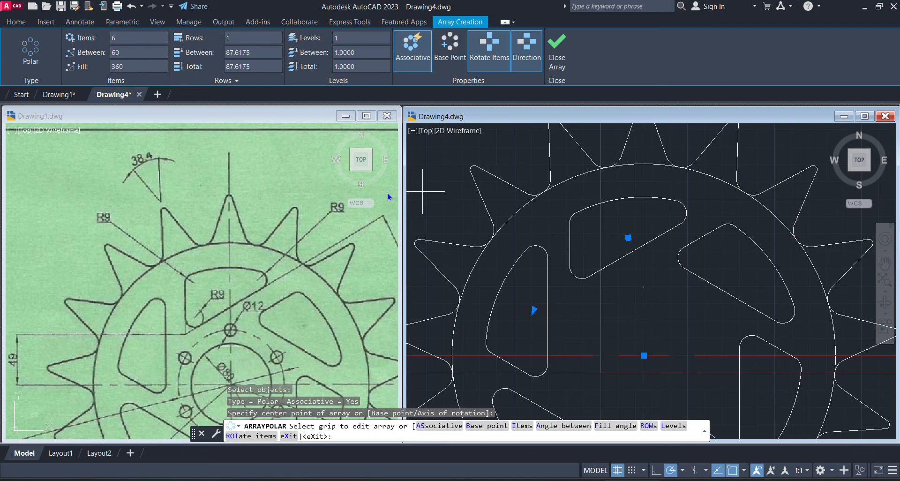
click(556, 47)
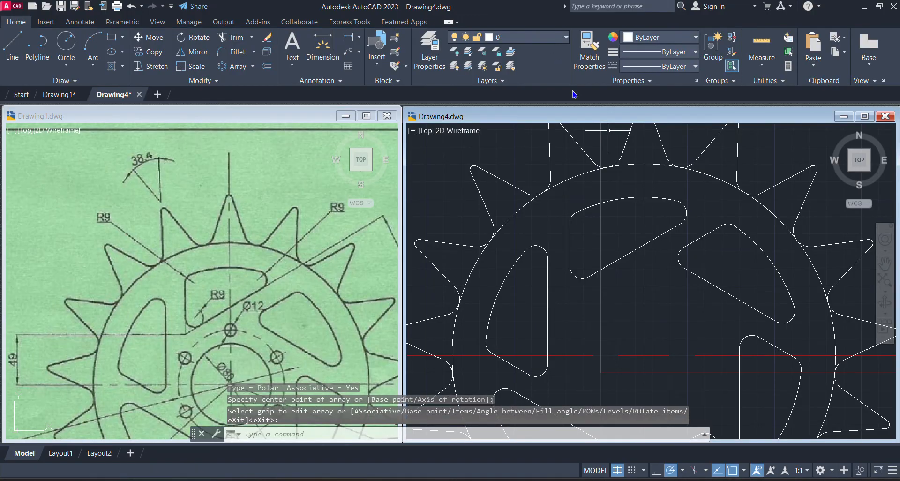
click(643, 287)
scroll(653, 280, down, 2)
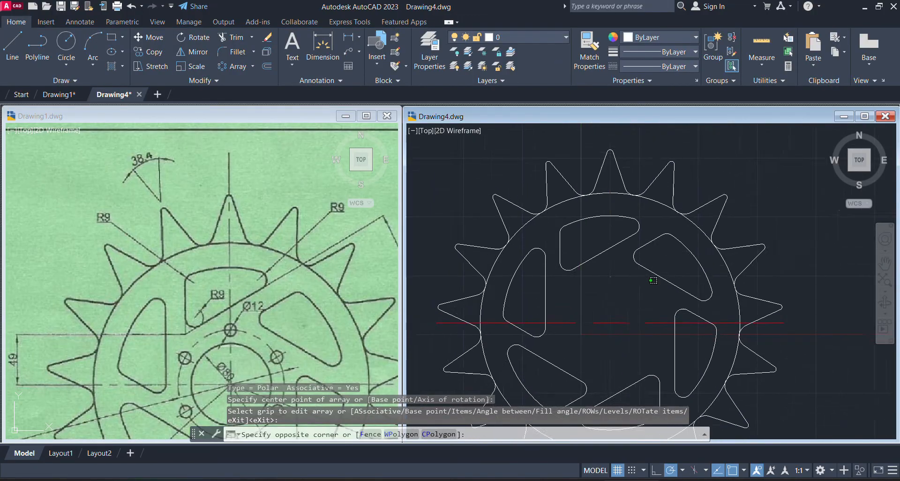
scroll(645, 289, down, 2)
middle_drag(645, 289, 662, 268)
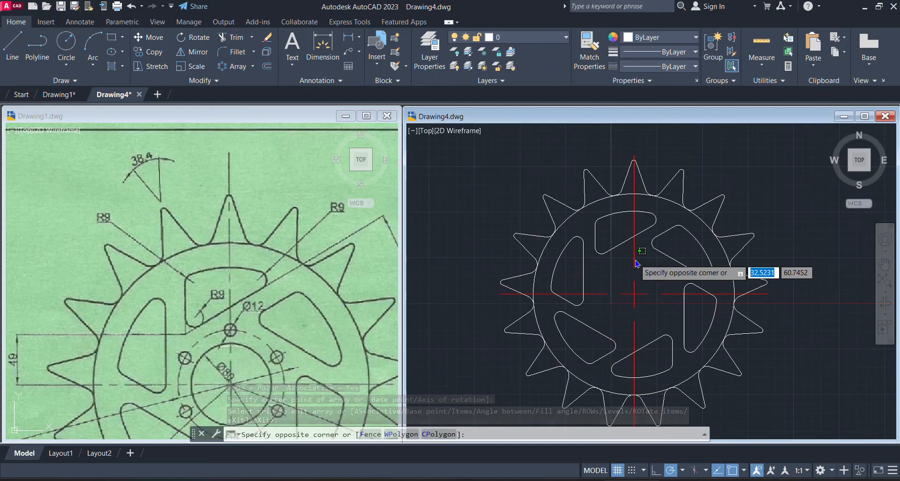
Examine the dashed hole circle, its small holes, the central bore and their diameter labels in Drawing1's reference image
click(218, 239)
scroll(145, 214, down, 3)
middle_drag(145, 213, 142, 175)
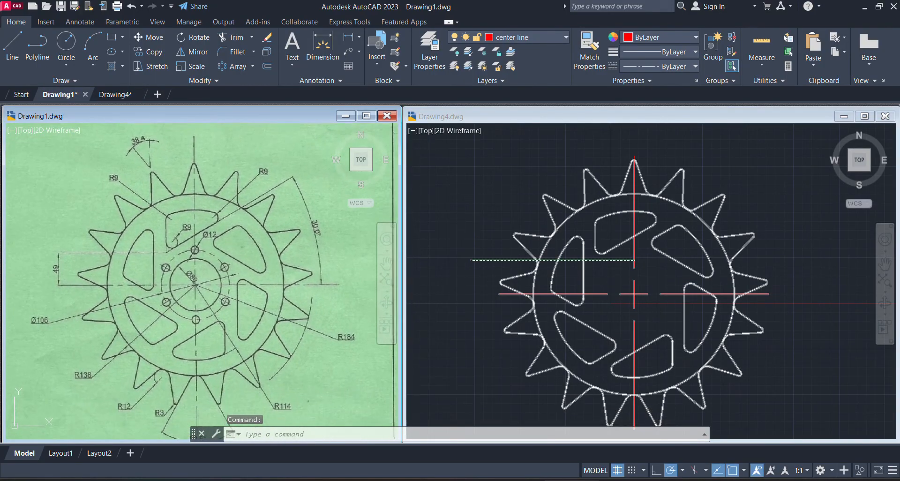
scroll(189, 190, up, 1)
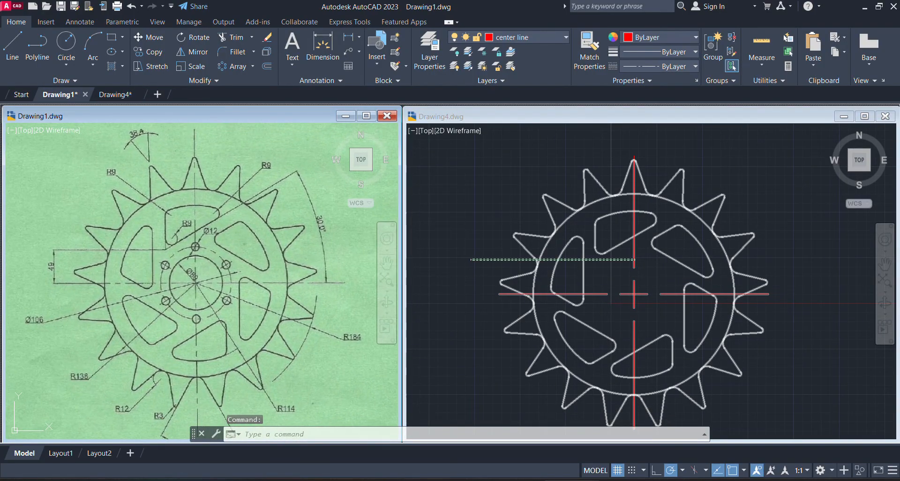
click(539, 169)
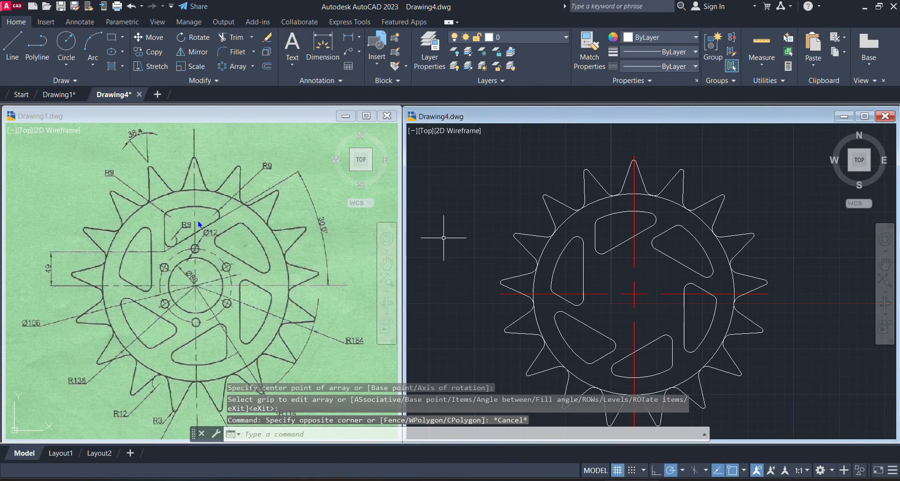
click(198, 247)
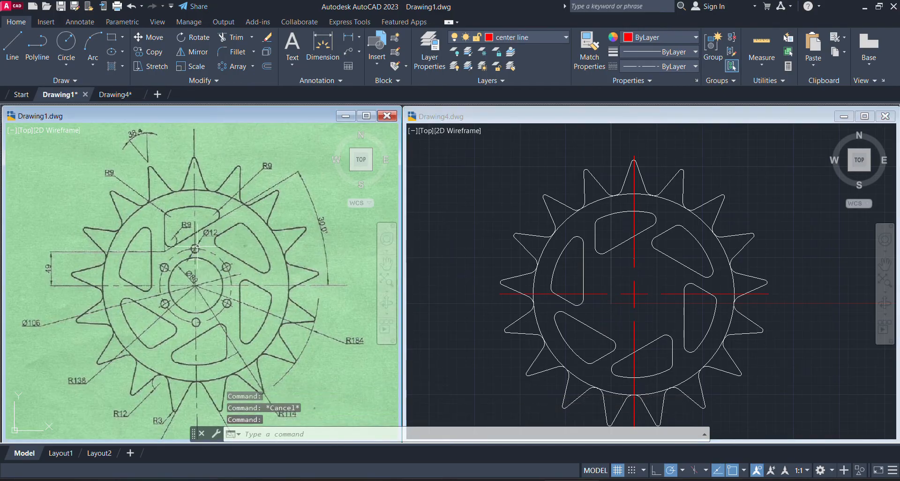
scroll(164, 266, up, 3)
scroll(187, 227, up, 1)
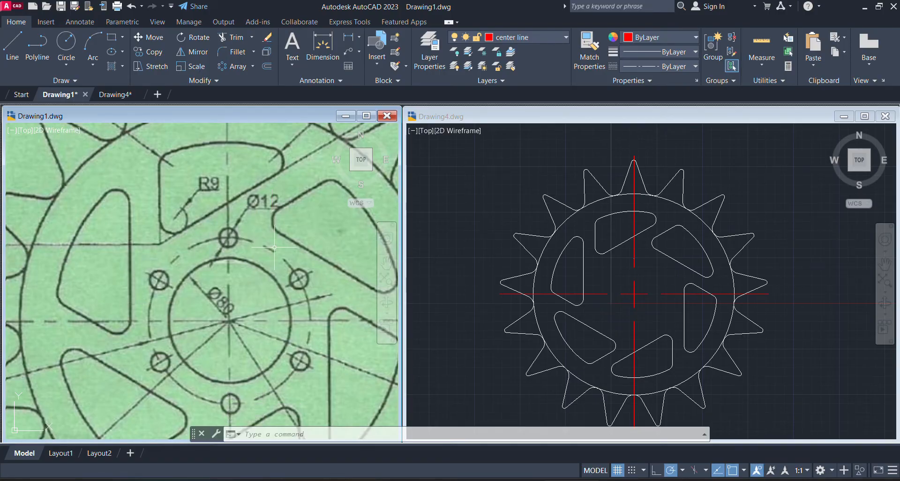
scroll(88, 163, down, 3)
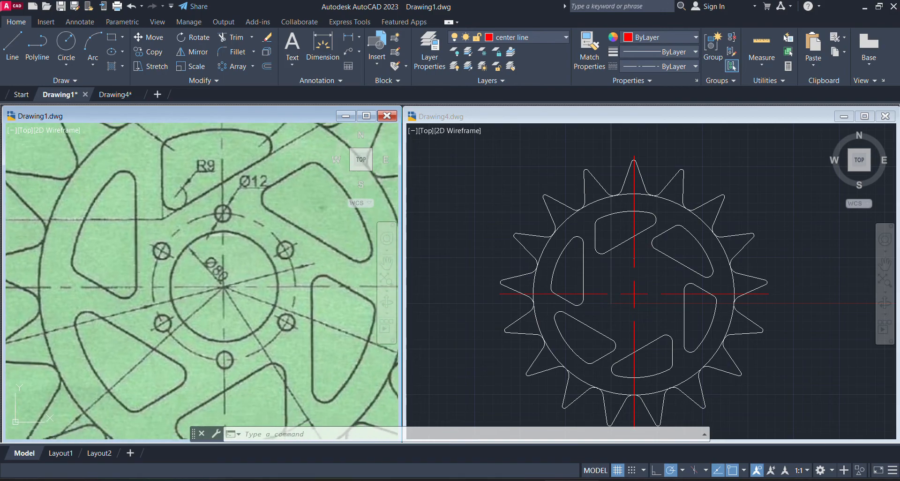
scroll(91, 145, down, 2)
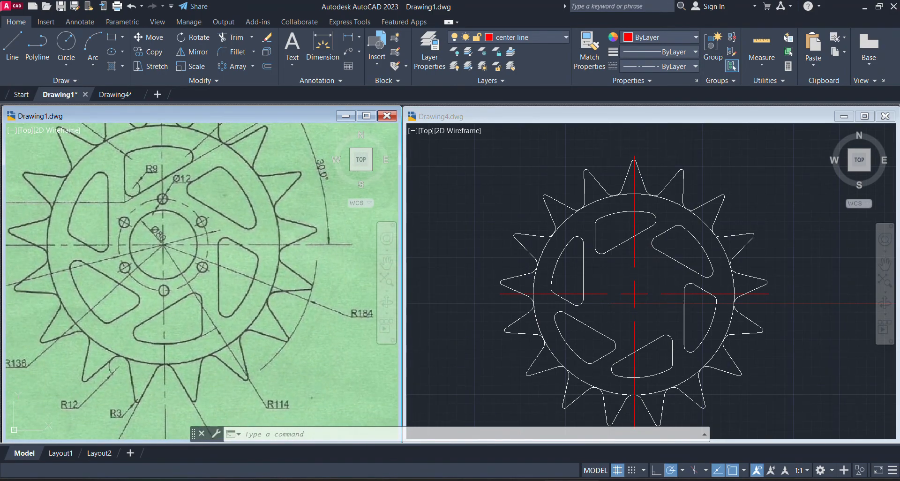
scroll(89, 253, up, 4)
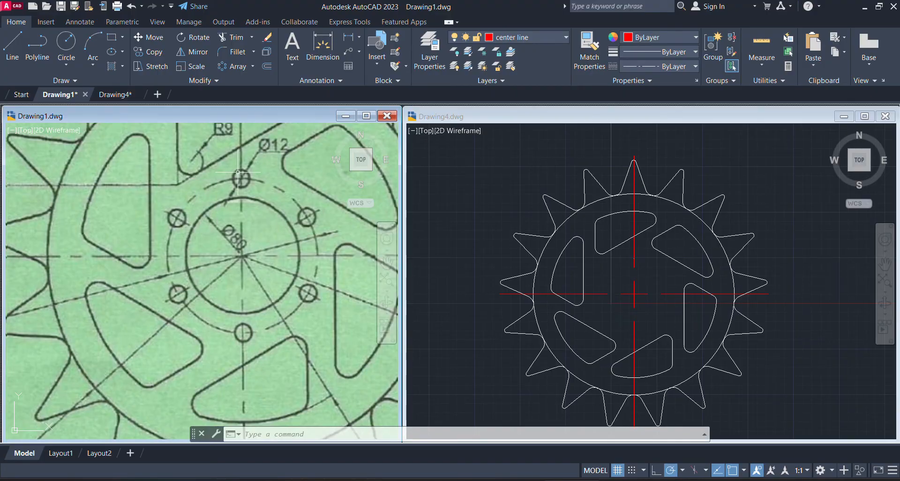
click(238, 297)
scroll(240, 286, down, 3)
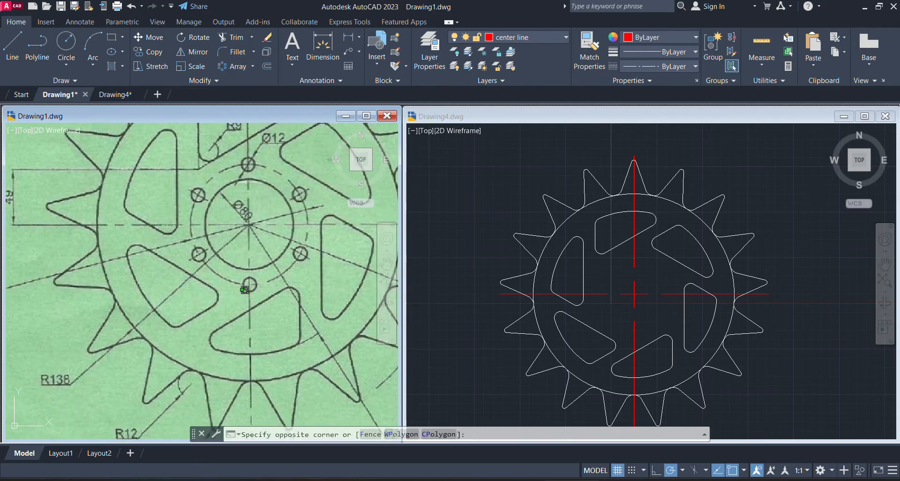
click(214, 273)
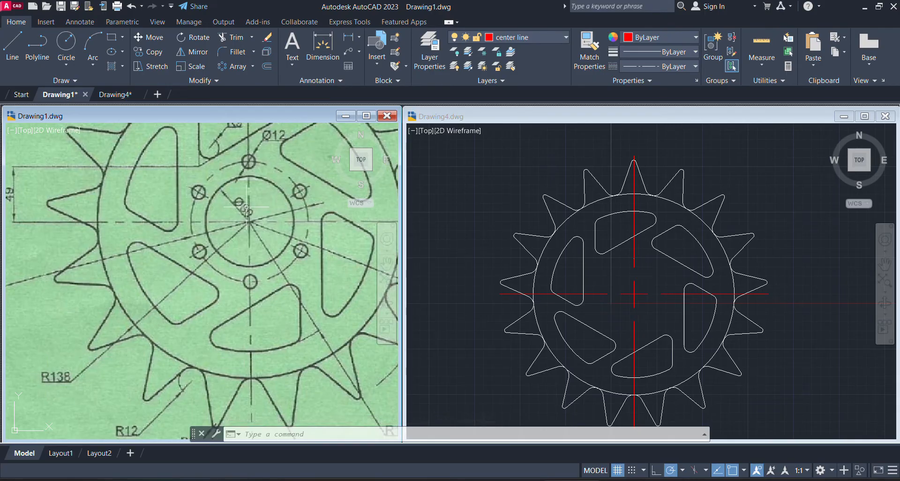
scroll(245, 206, down, 1)
middle_drag(245, 206, 306, 223)
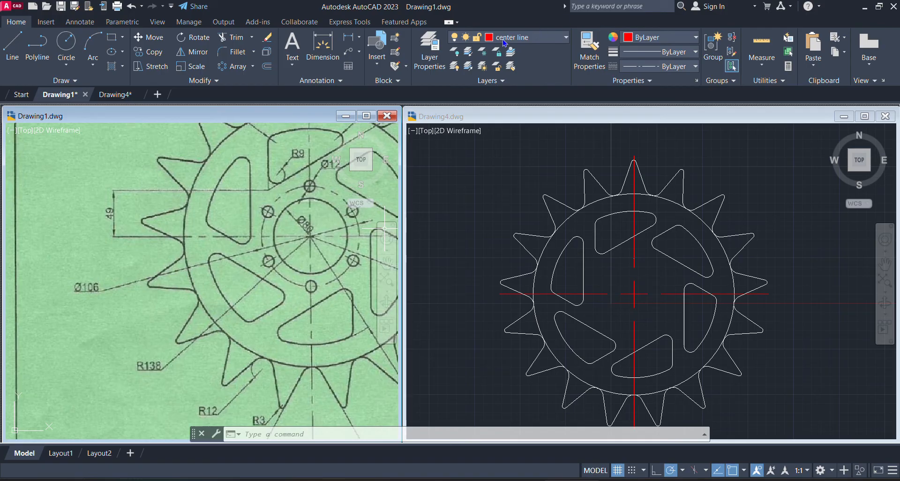
Make the center line layer current in Drawing4
click(560, 246)
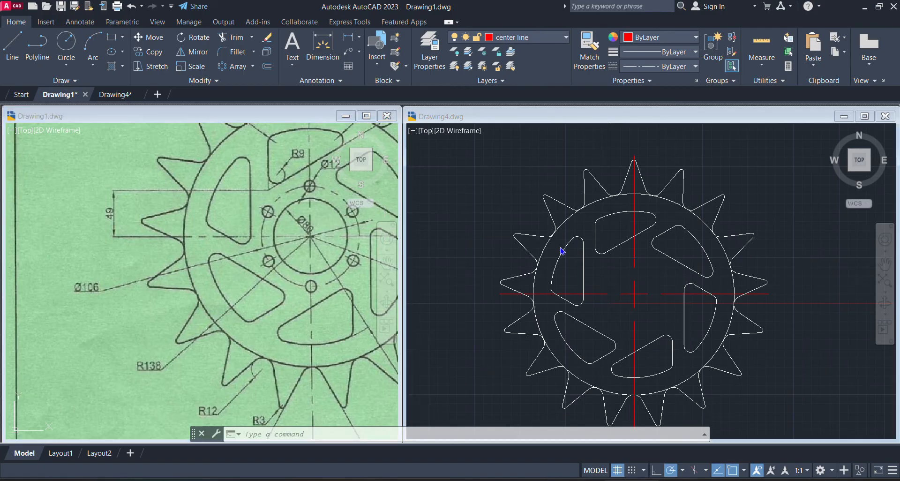
click(558, 41)
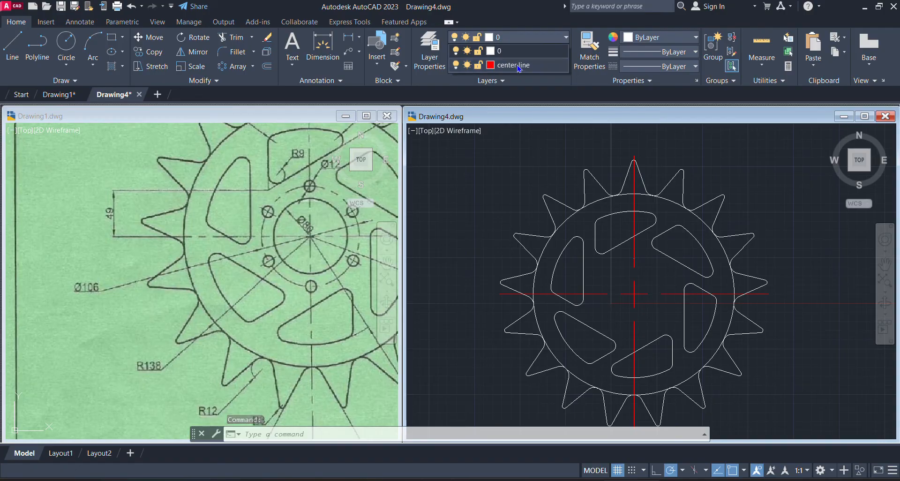
click(519, 68)
click(492, 173)
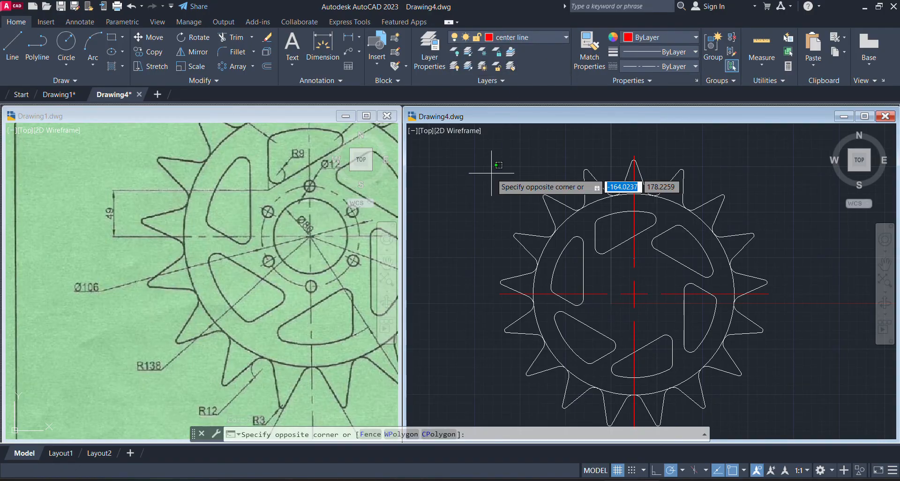
click(490, 172)
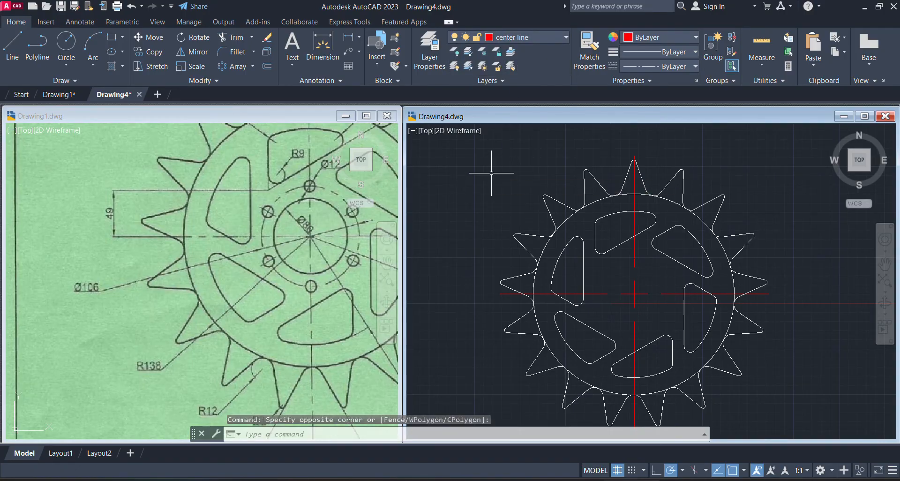
Draw a circle with a diameter of 106 centered on the sprocket's centerline intersection
click(72, 64)
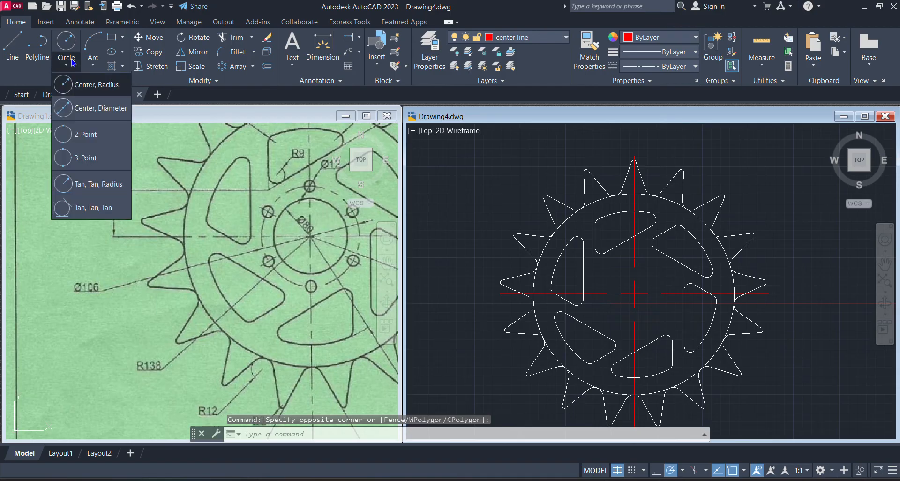
click(104, 109)
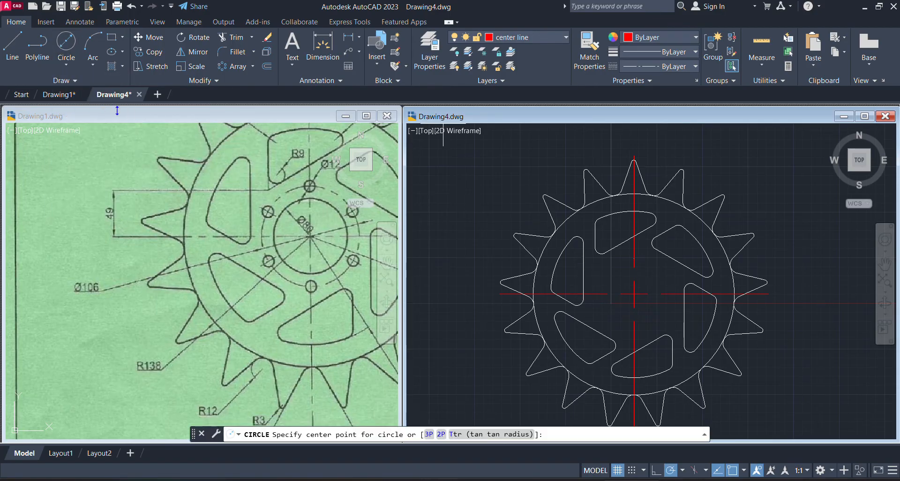
click(634, 293)
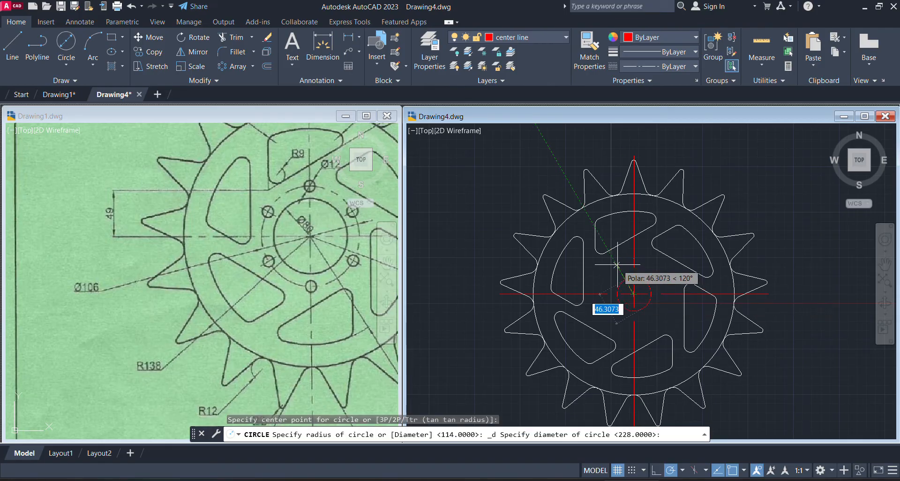
text(10)
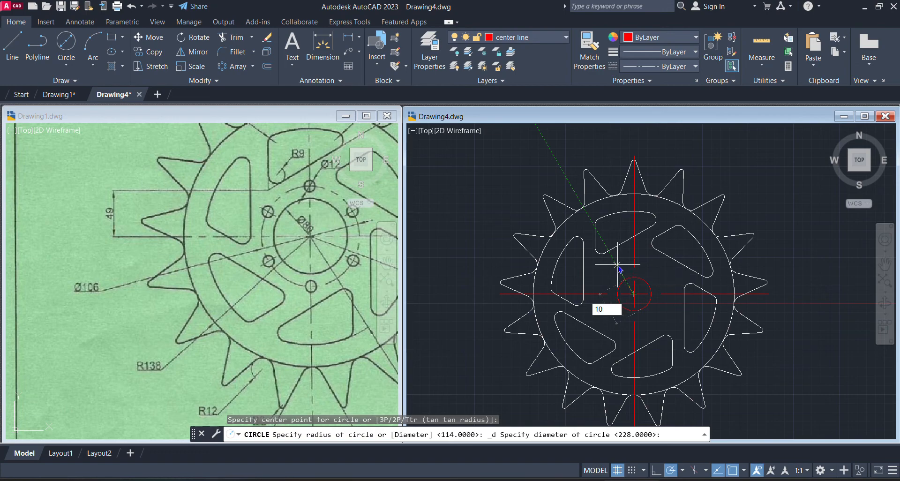
text(6)
key(Return)
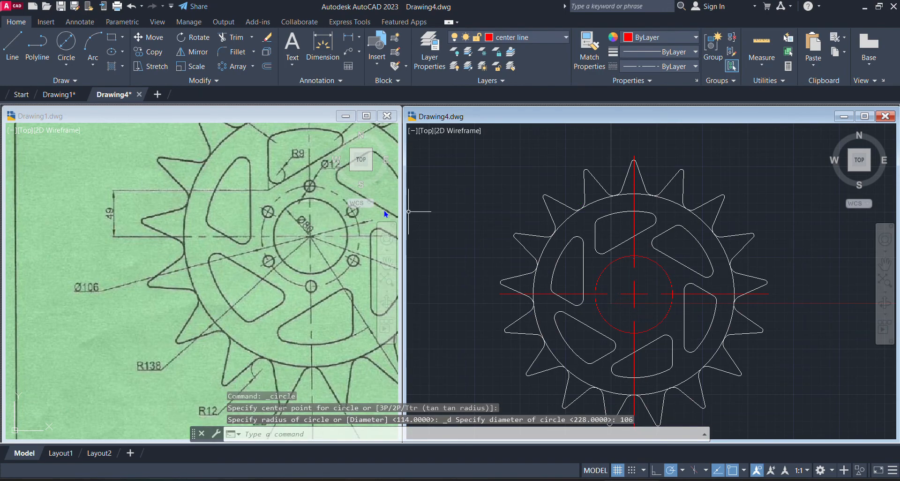
Examine the small hole above the central bore and its diameter label in Drawing1's reference image
click(309, 186)
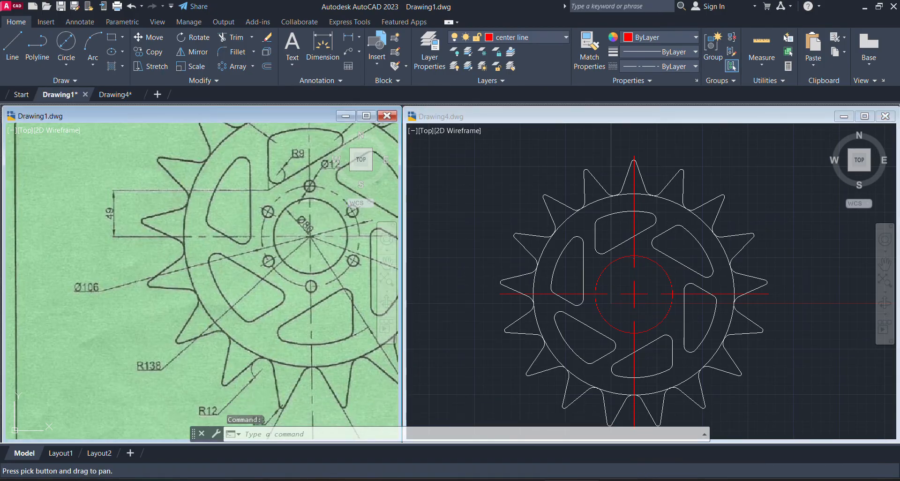
scroll(201, 281, up, 3)
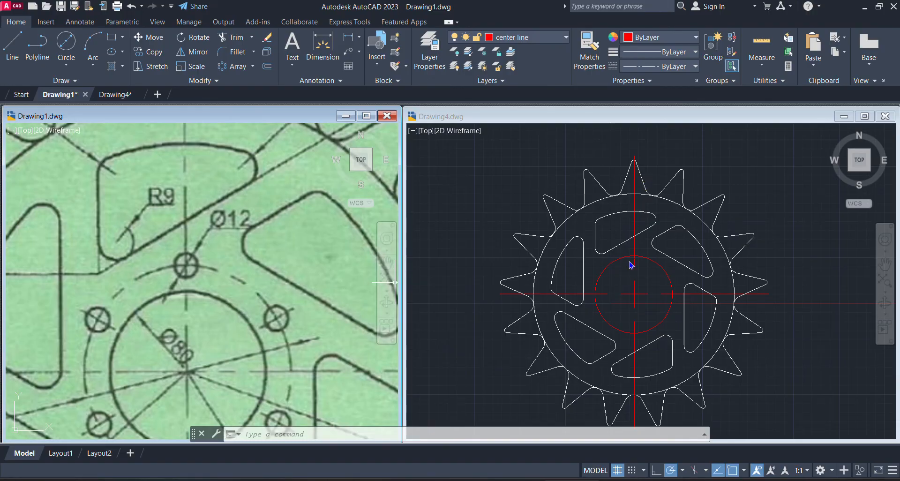
click(188, 323)
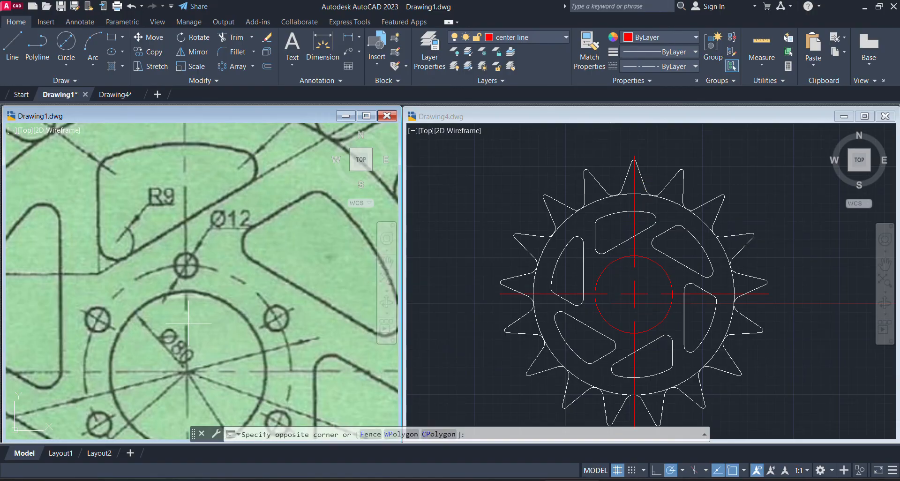
click(198, 316)
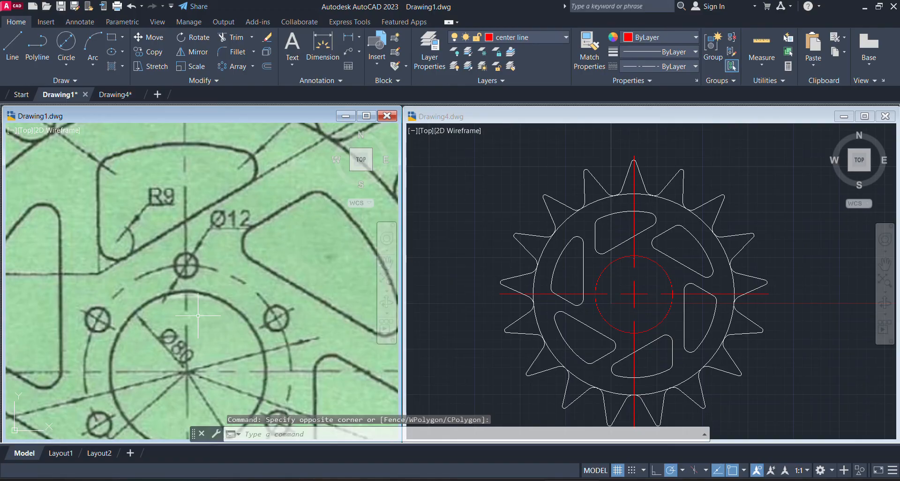
scroll(198, 315, up, 3)
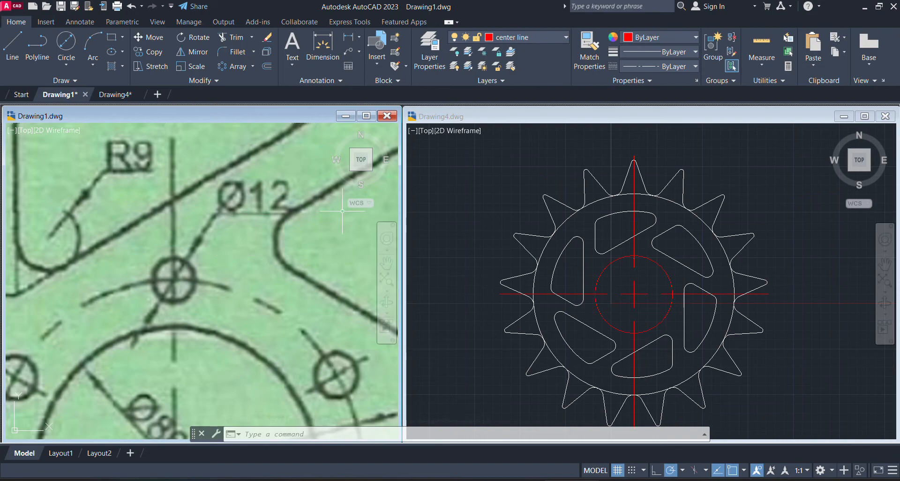
click(683, 265)
scroll(680, 202, up, 3)
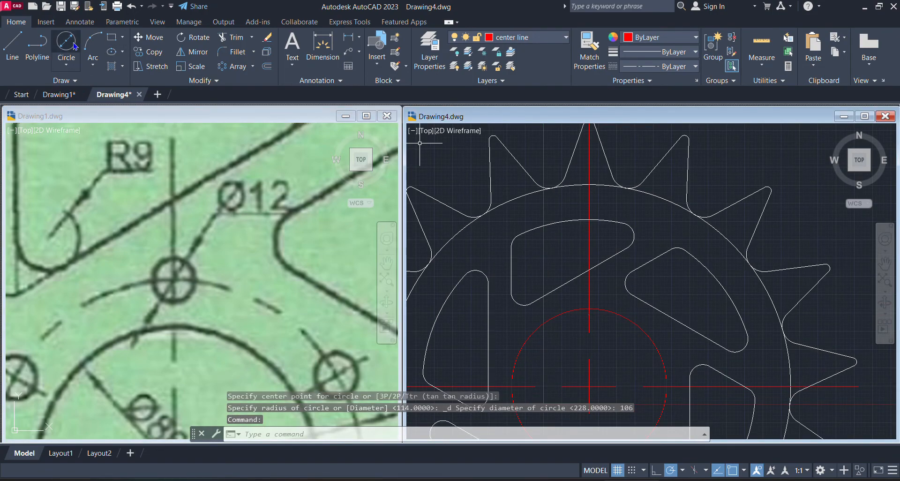
click(74, 67)
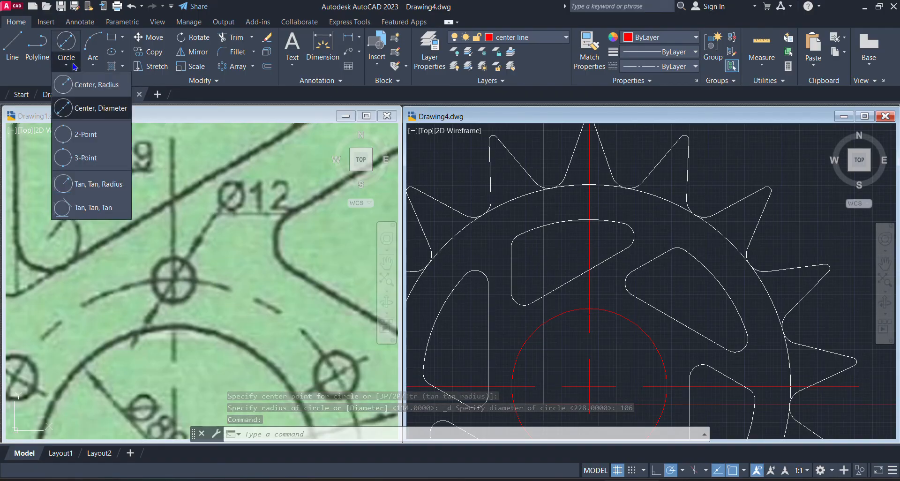
click(100, 108)
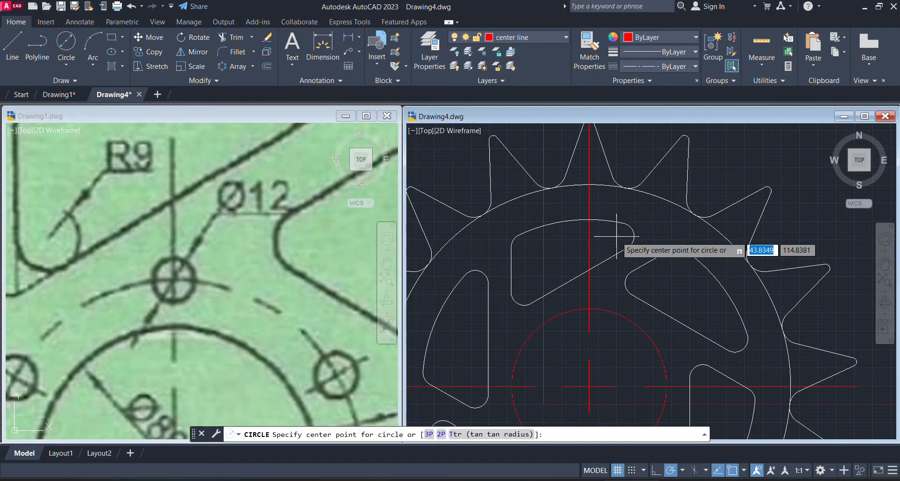
click(588, 308)
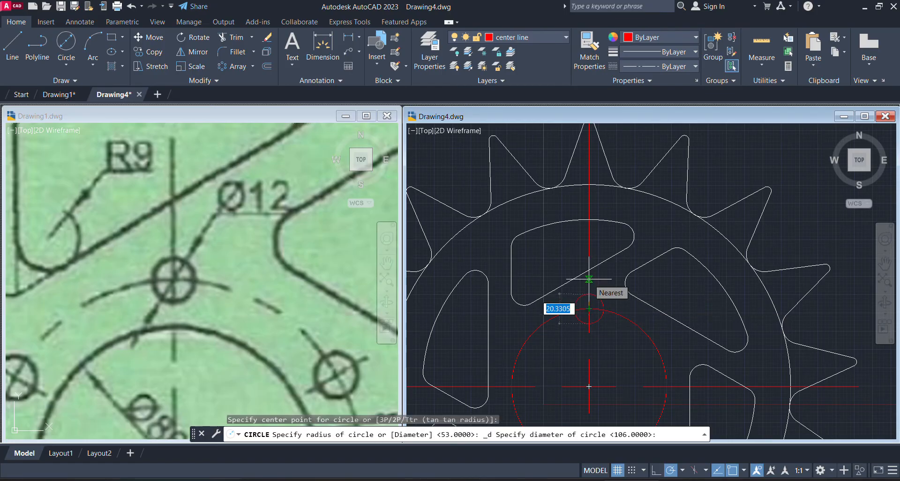
key(Escape)
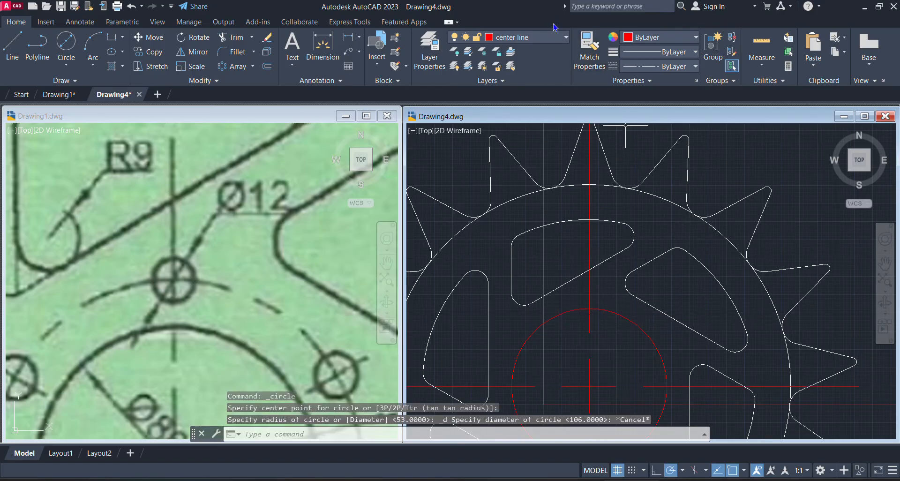
Make layer 0 current in Drawing4
click(553, 41)
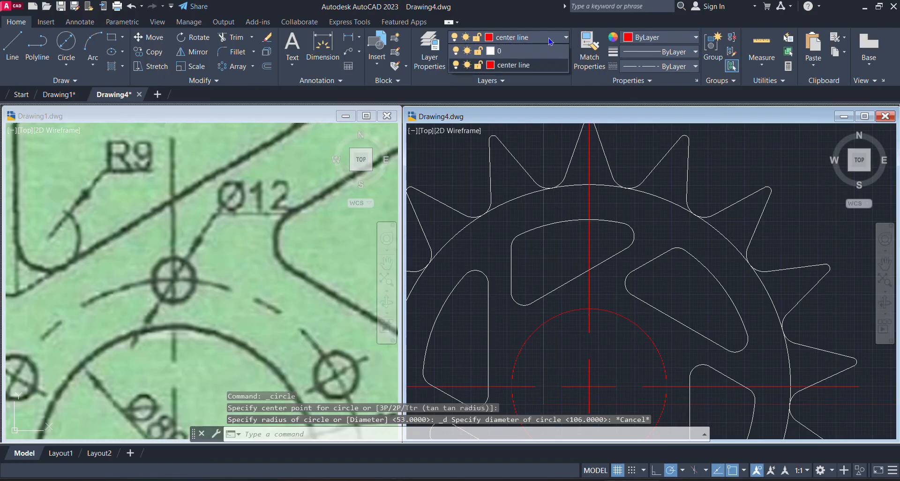
click(516, 52)
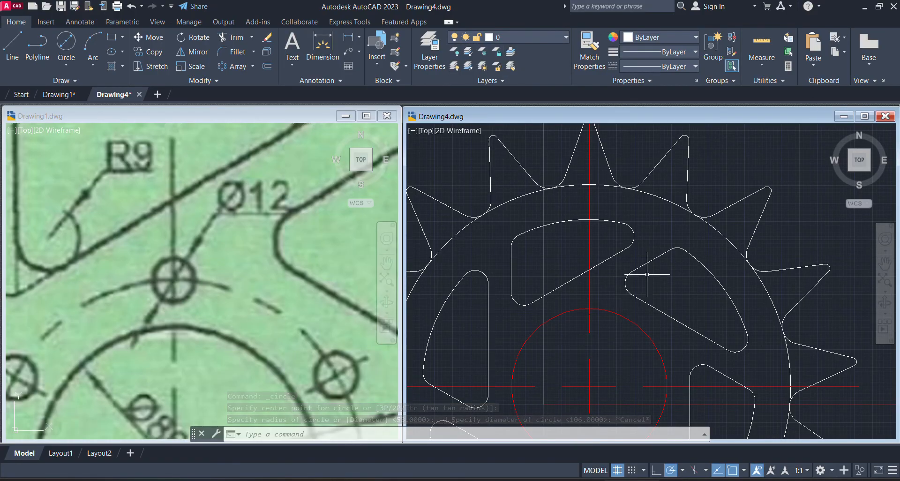
click(73, 66)
click(101, 108)
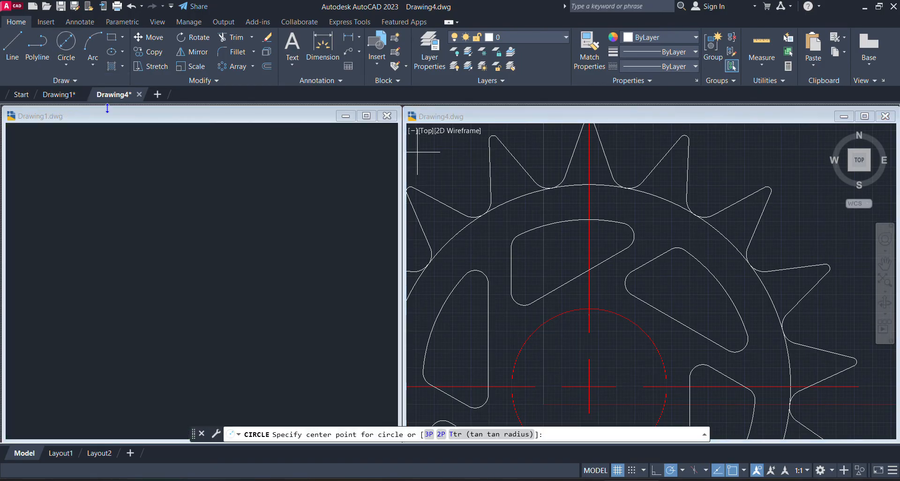
click(605, 332)
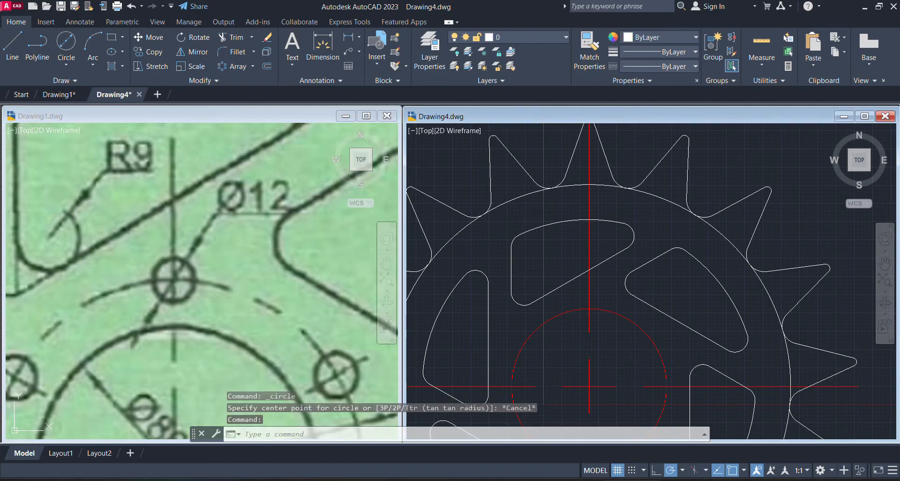
click(604, 332)
click(565, 261)
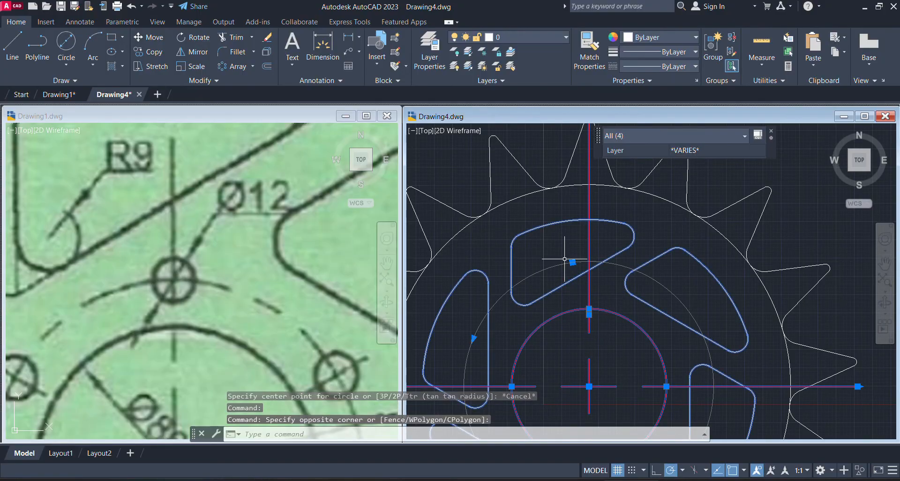
key(Escape)
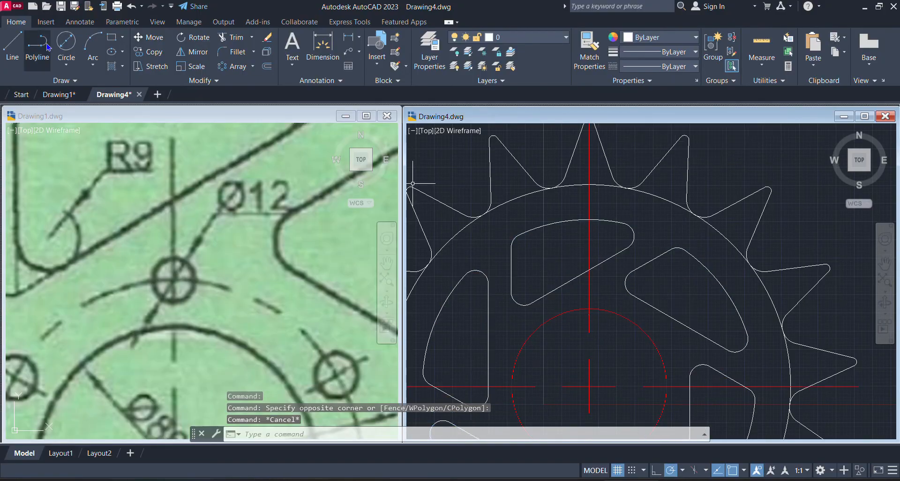
Draw a circle with a diameter of 12 centered where the vertical centerline crosses the top of the hole circle
click(66, 66)
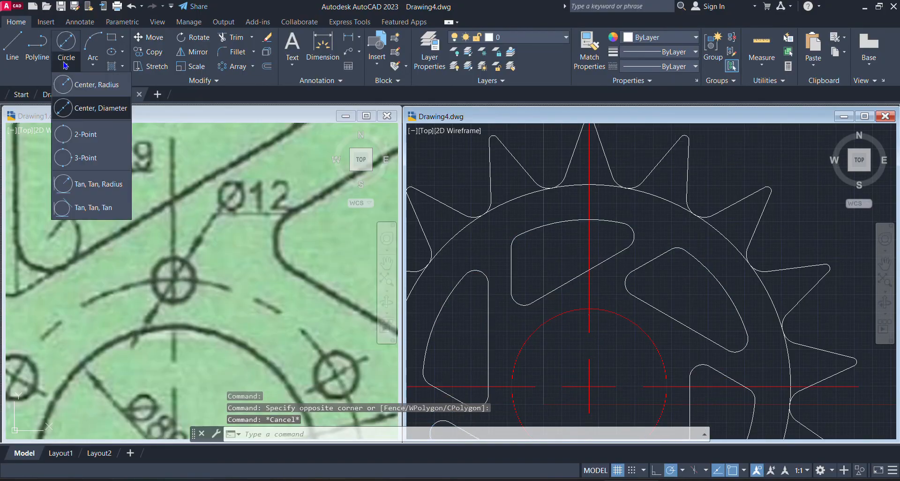
click(117, 108)
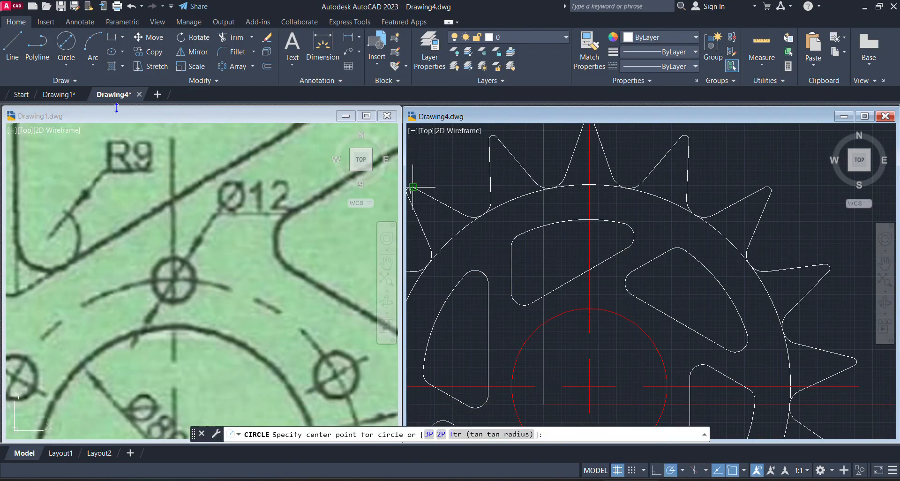
click(589, 308)
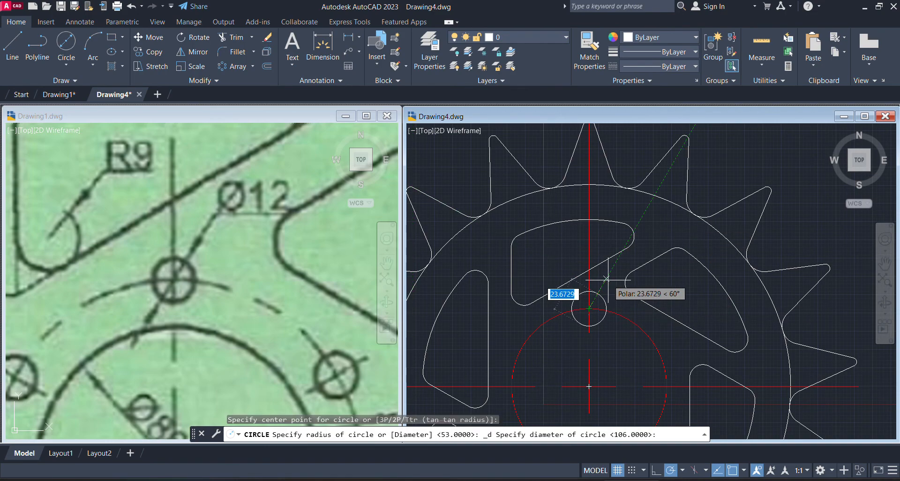
text(12)
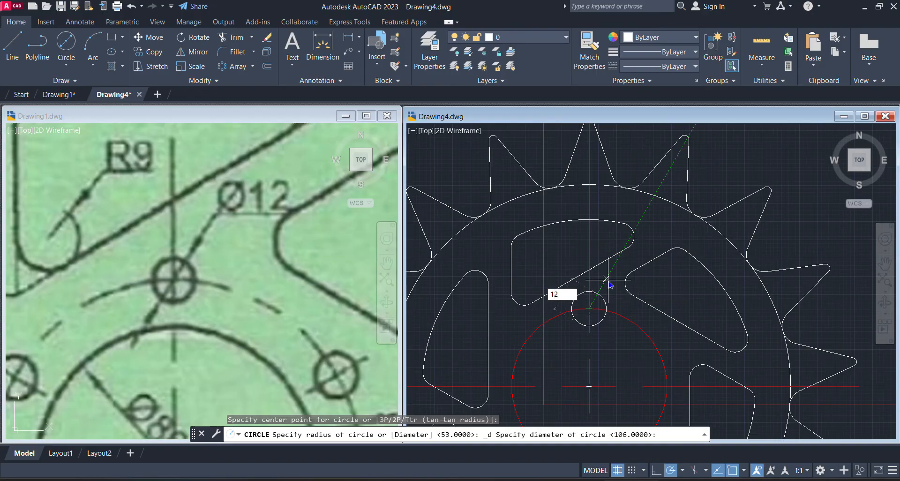
key(Return)
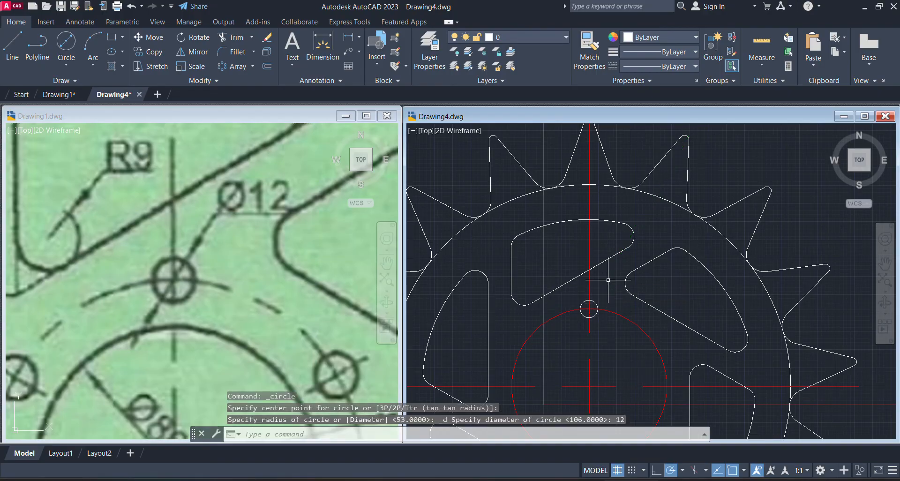
click(611, 276)
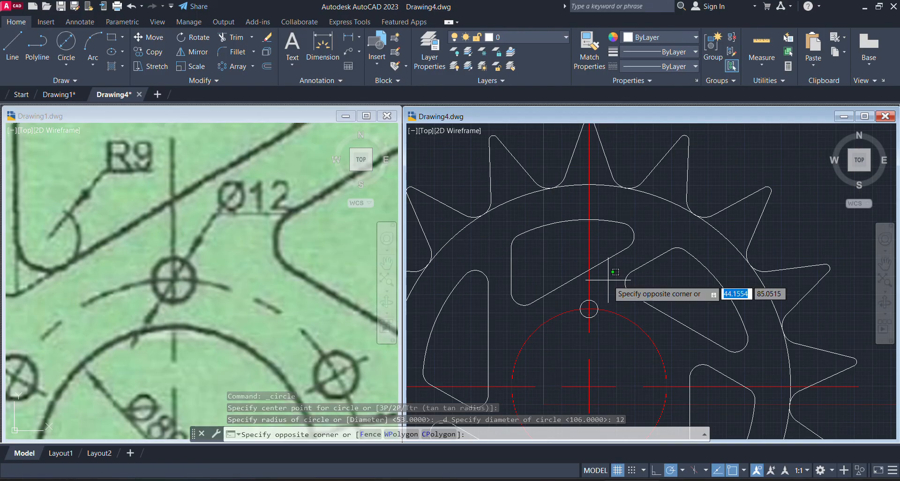
scroll(615, 272, down, 3)
scroll(607, 279, up, 2)
scroll(607, 280, down, 1)
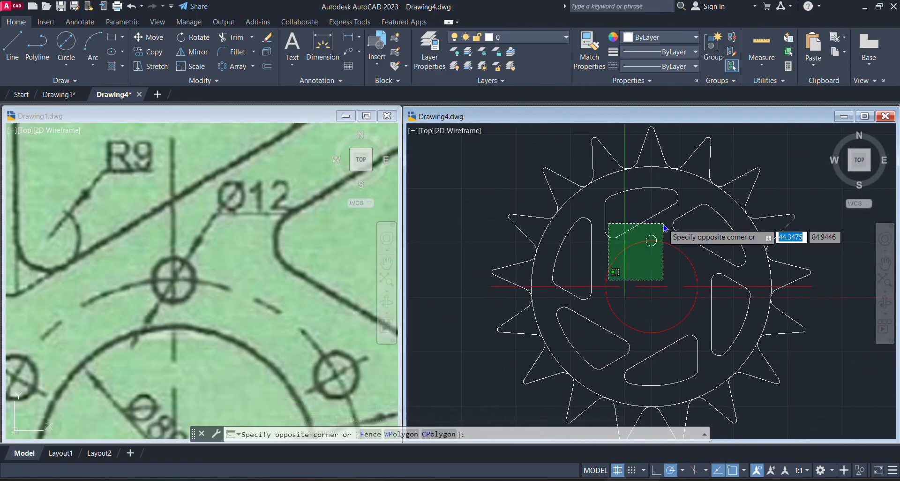
key(Escape)
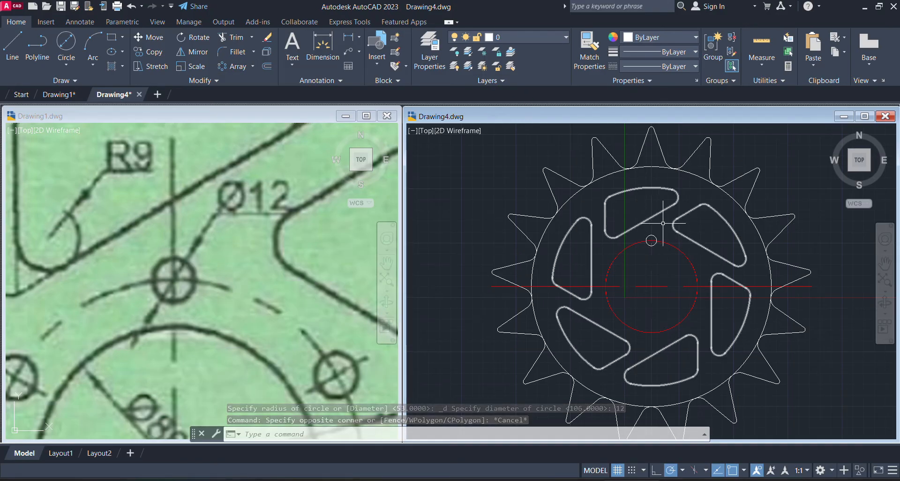
Create an associative polar array of the small top hole in Drawing4, with 6 items over 360° about the sprocket center
click(246, 288)
scroll(174, 314, down, 3)
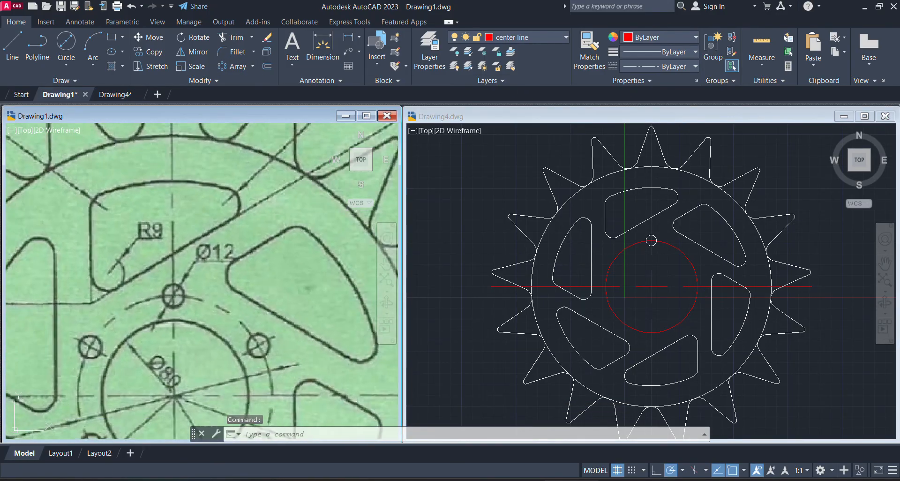
scroll(215, 157, down, 2)
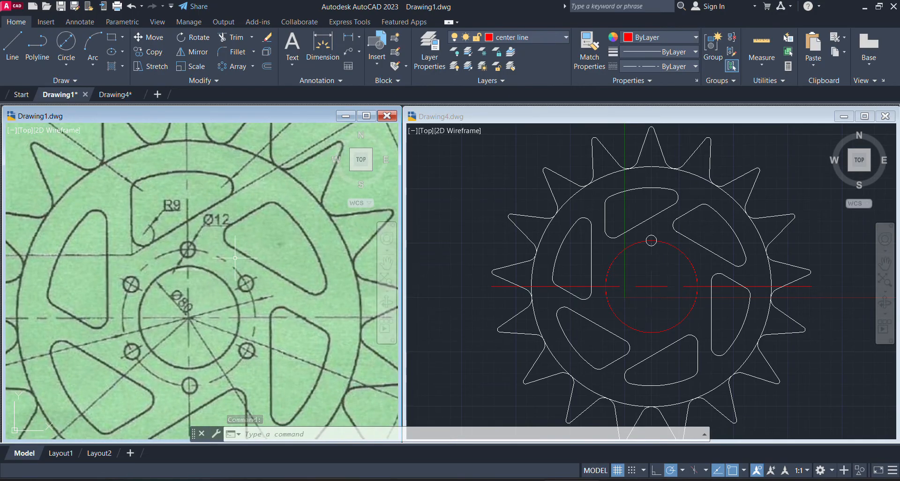
click(235, 66)
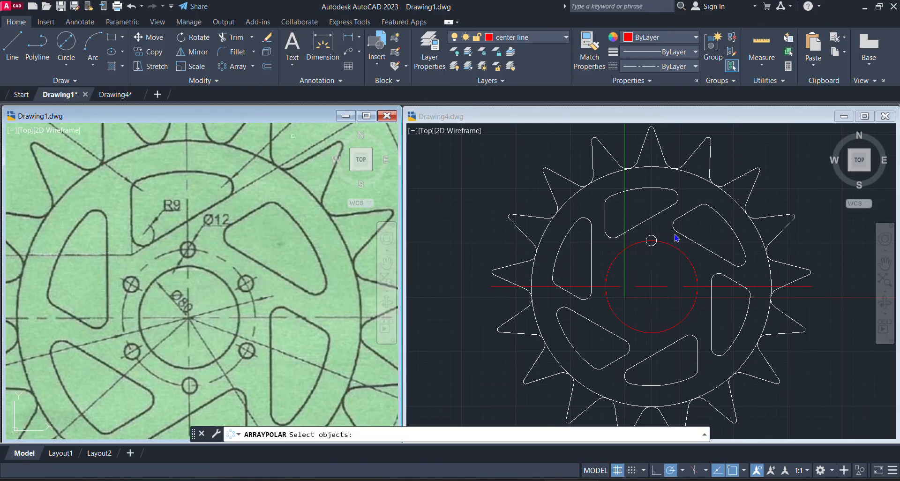
click(587, 241)
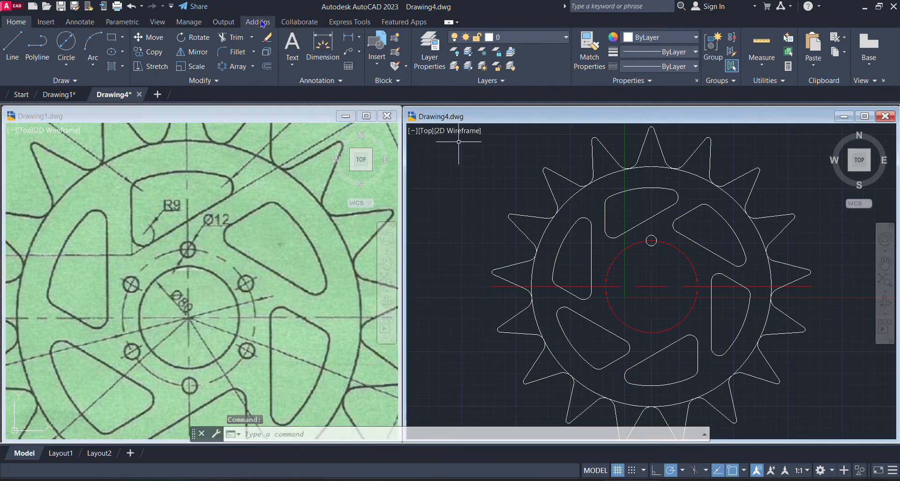
click(229, 66)
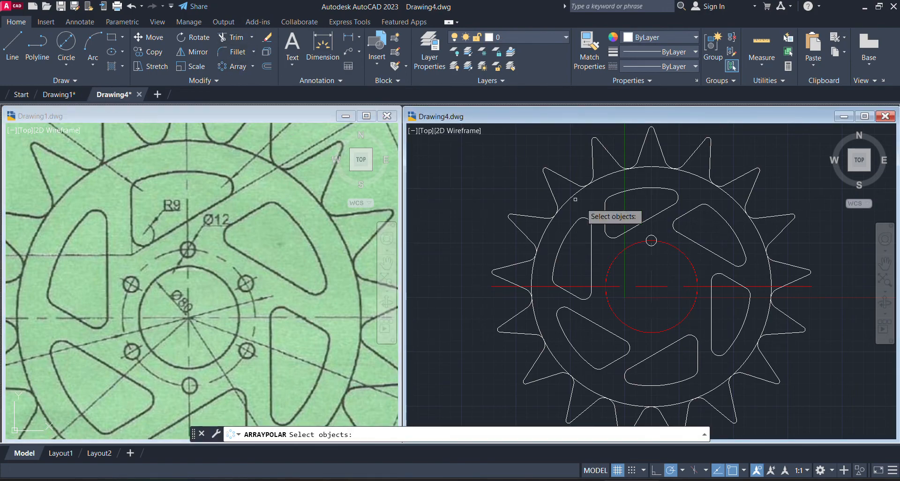
click(651, 240)
key(Return)
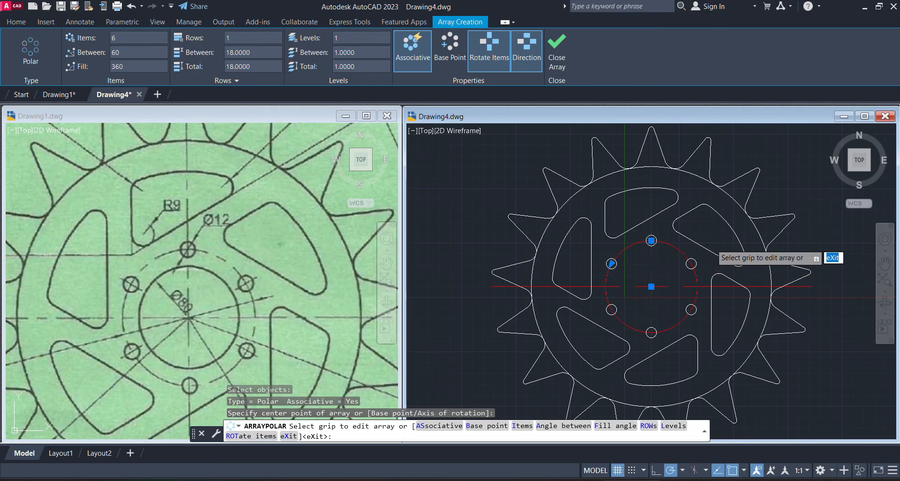
key(Escape)
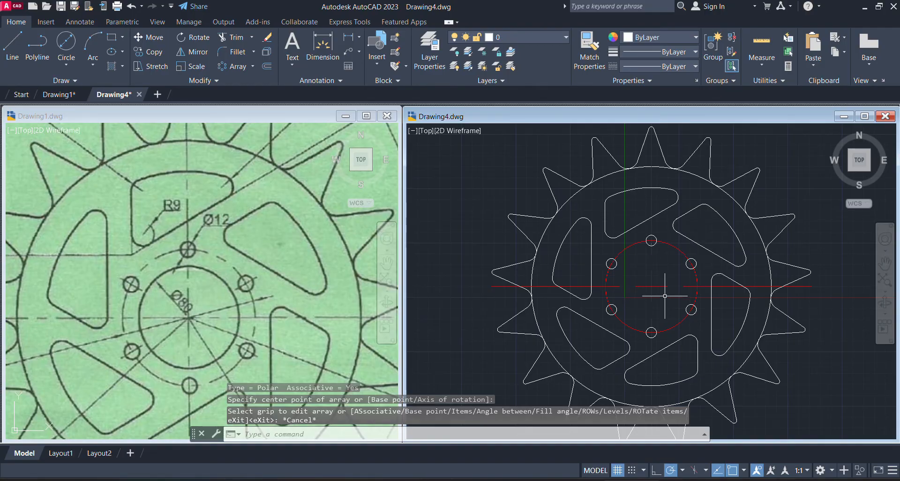
Check the central bore in Drawing1's reference image and draw a circle with a diameter of 80 at the sprocket center in Drawing4
click(200, 305)
scroll(201, 305, down, 3)
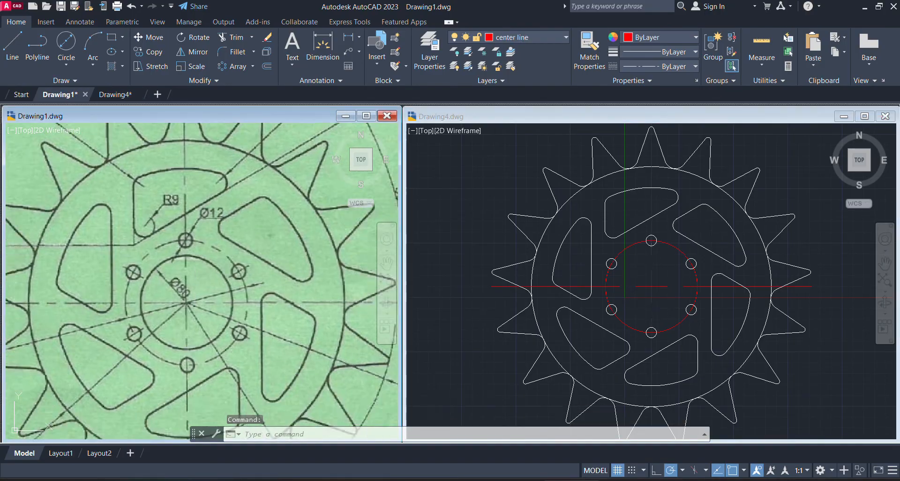
scroll(200, 300, up, 4)
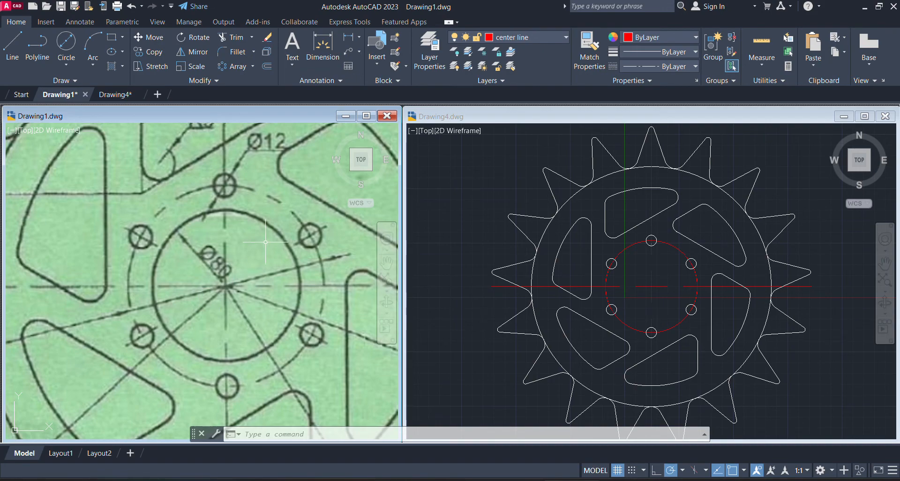
click(721, 304)
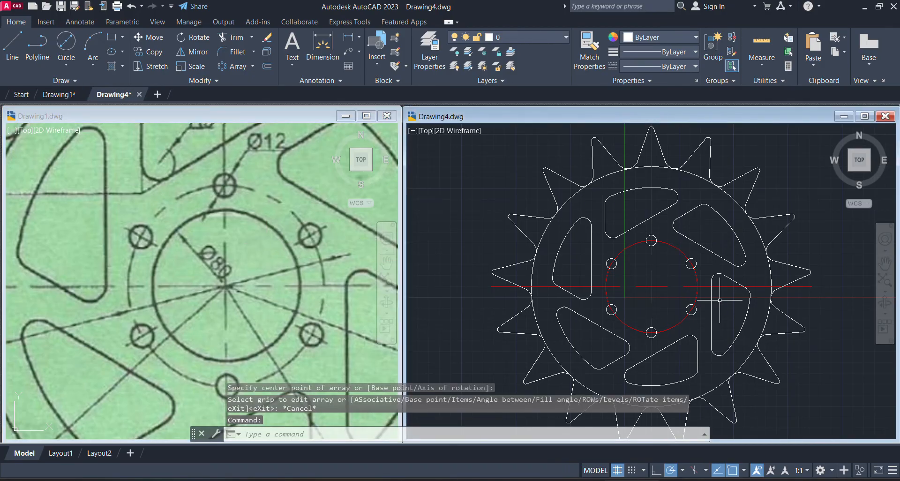
click(71, 65)
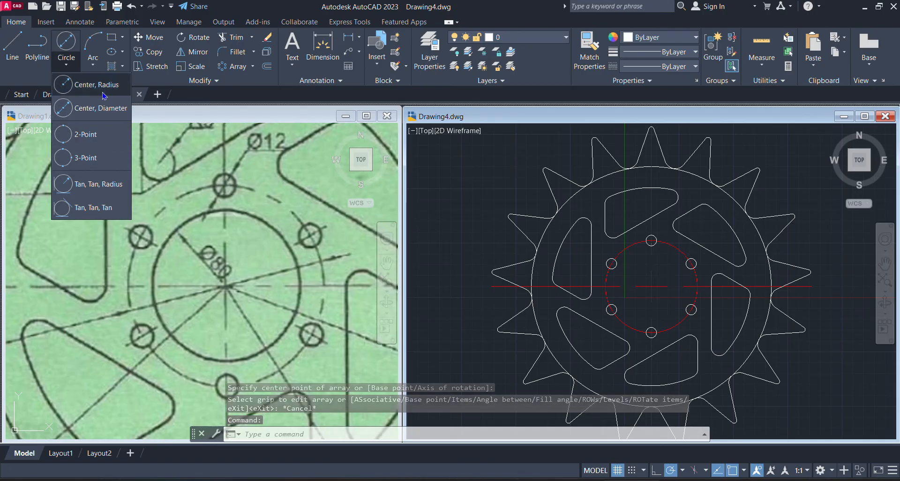
click(100, 107)
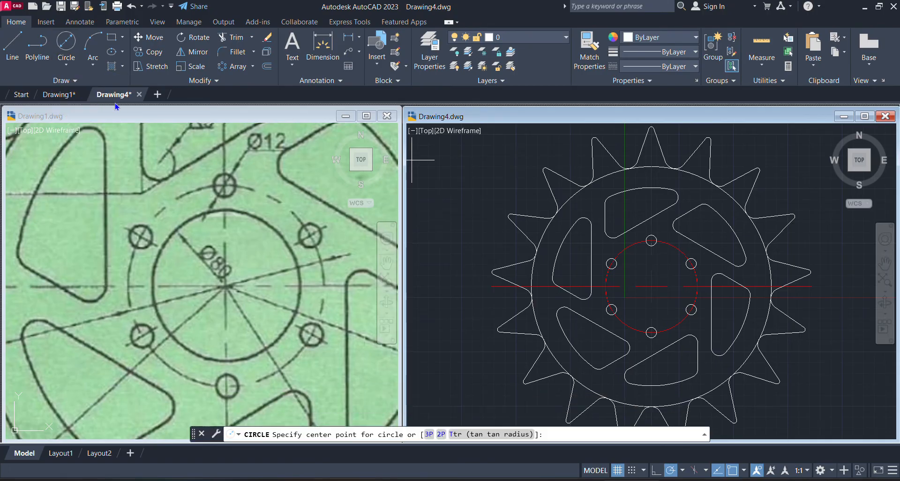
click(652, 286)
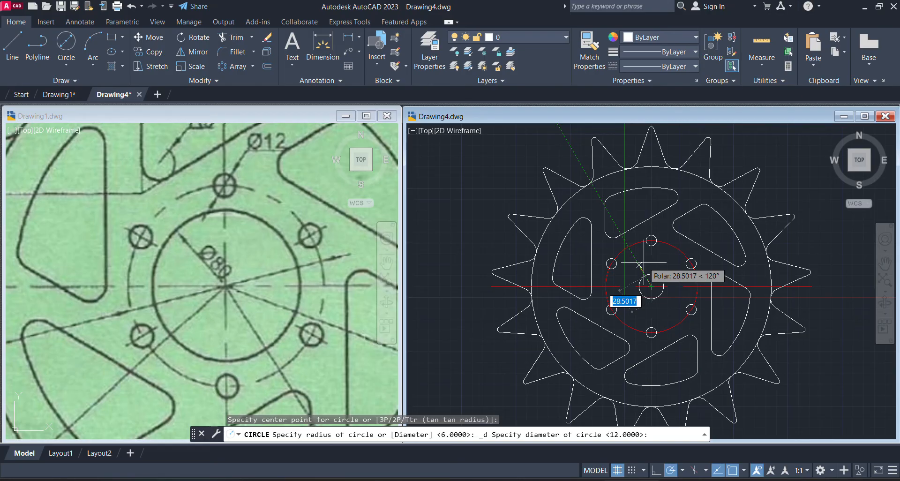
text(80)
key(Return)
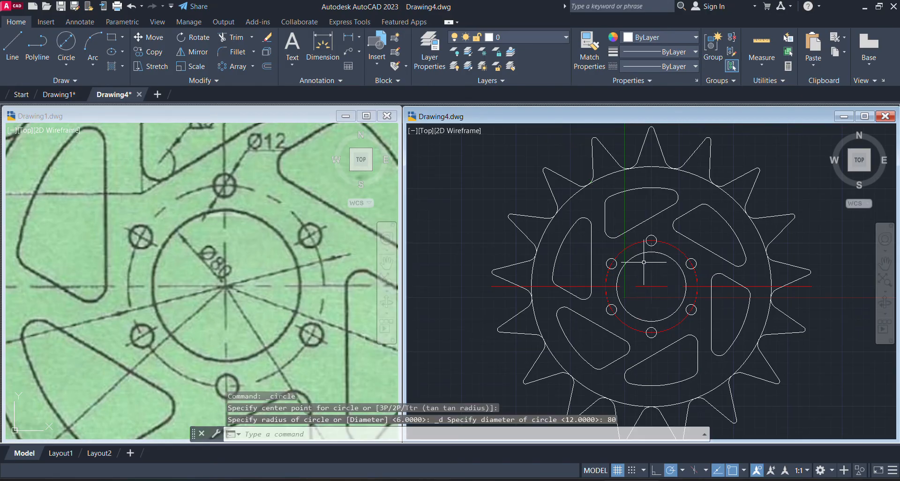
Compare the whole sprocket in Drawing4 with the dimensioned reference image in Drawing1
click(771, 253)
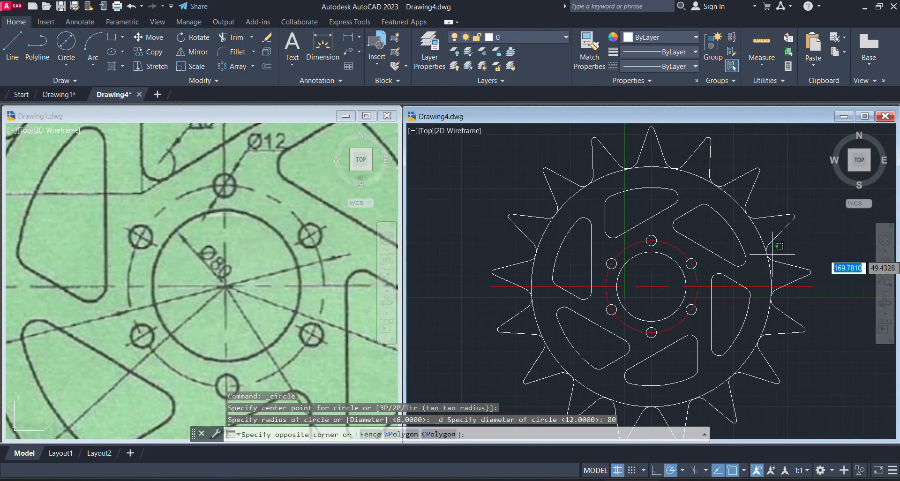
scroll(553, 258, down, 2)
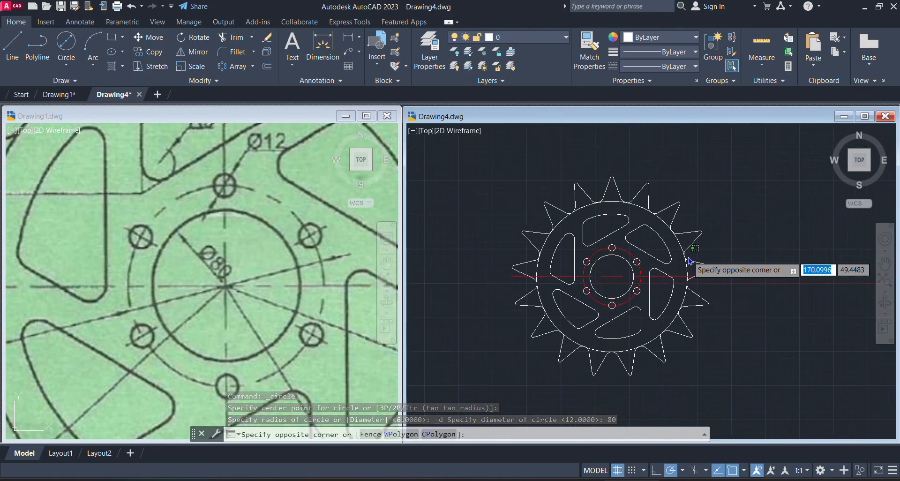
scroll(690, 261, up, 1)
scroll(689, 259, down, 1)
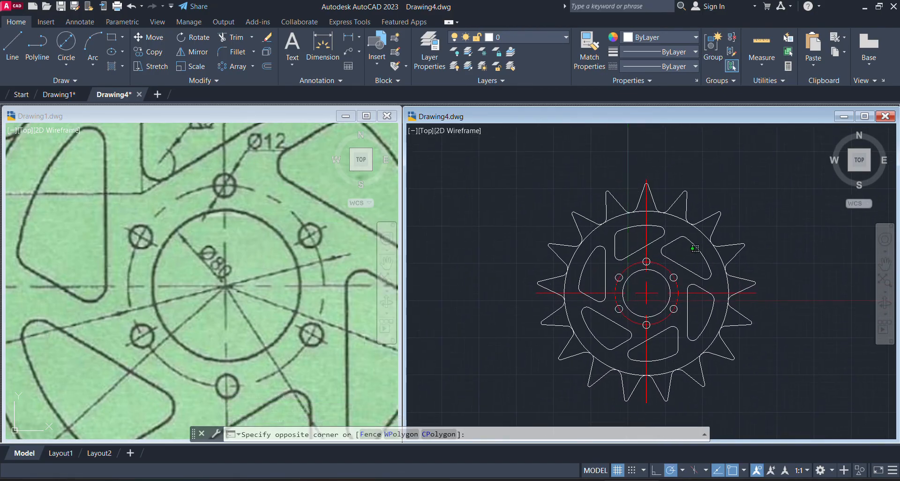
click(253, 258)
scroll(253, 258, down, 1)
scroll(230, 309, down, 6)
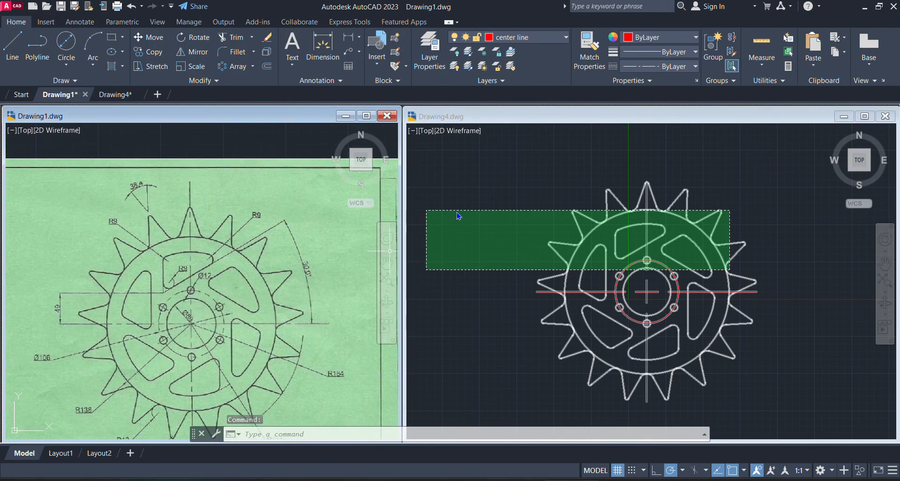
click(474, 188)
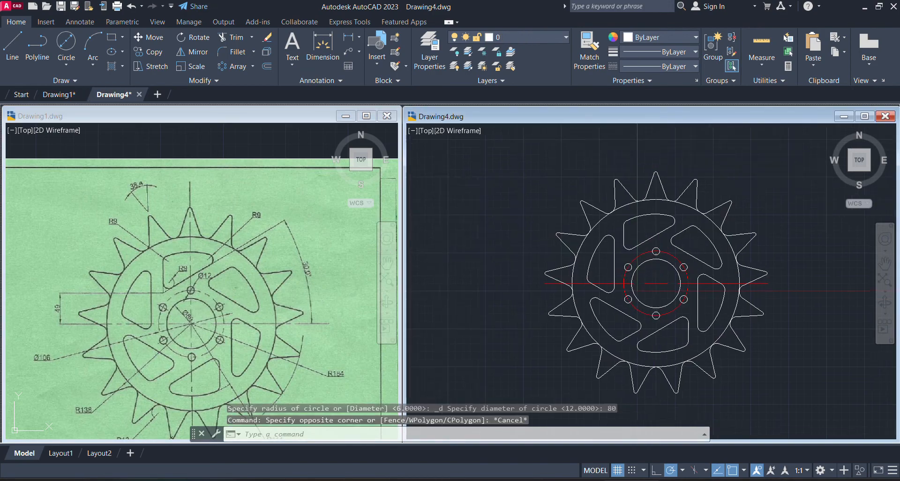
scroll(506, 371, up, 1)
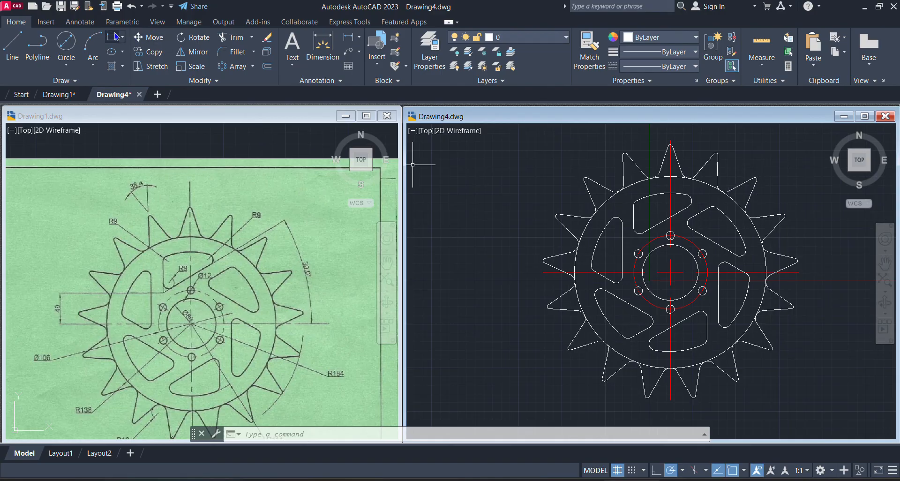
Add a radius dimension to the large circle at the base of the teeth, placed outside the sprocket's upper-left side
click(80, 22)
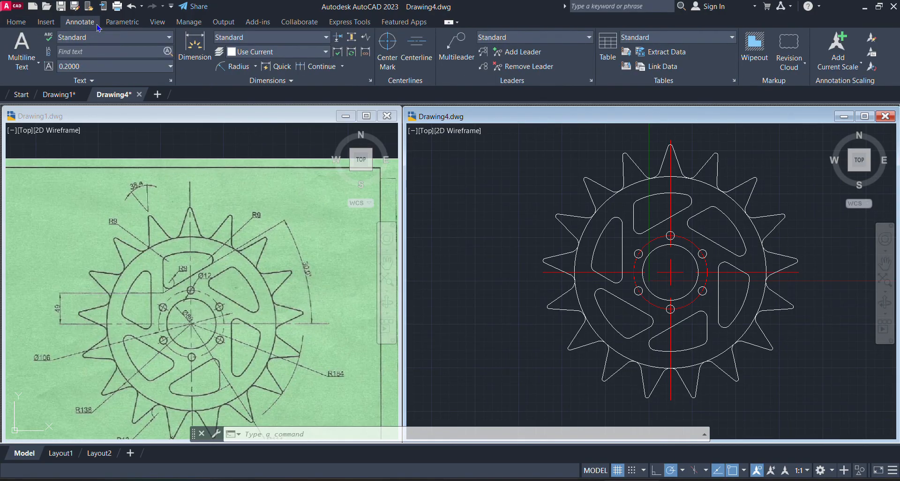
click(255, 67)
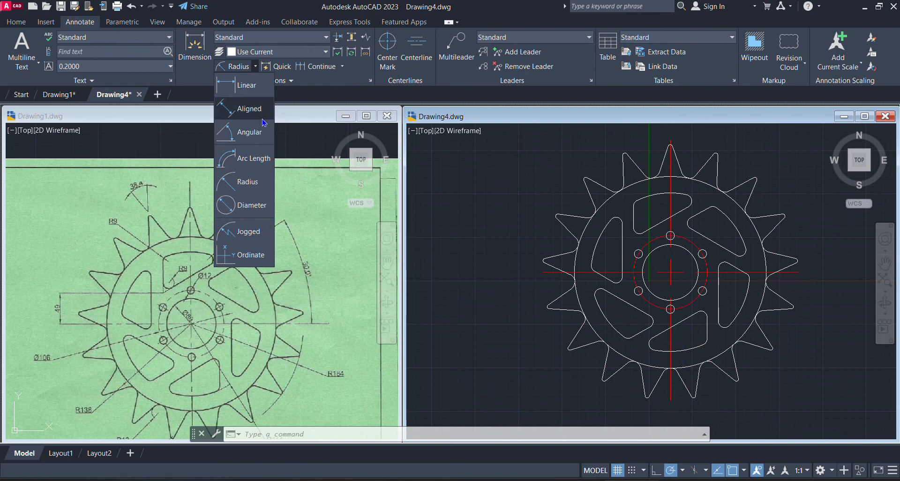
click(242, 179)
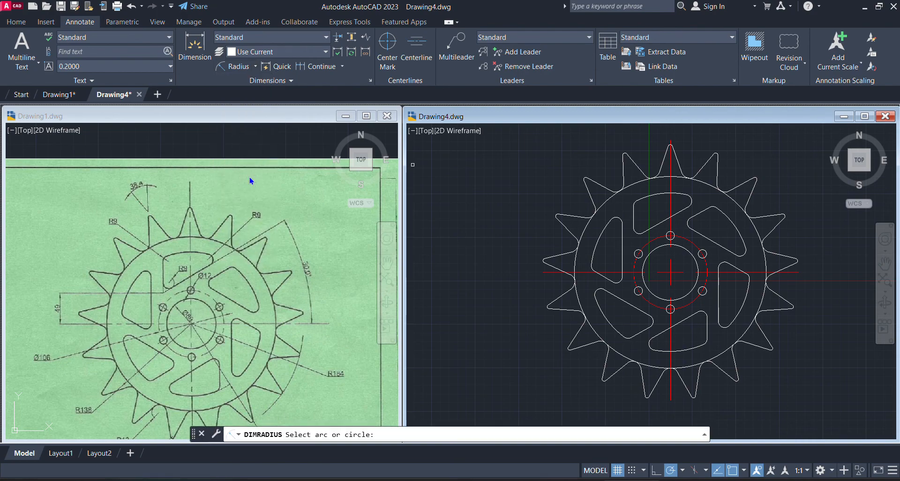
click(607, 200)
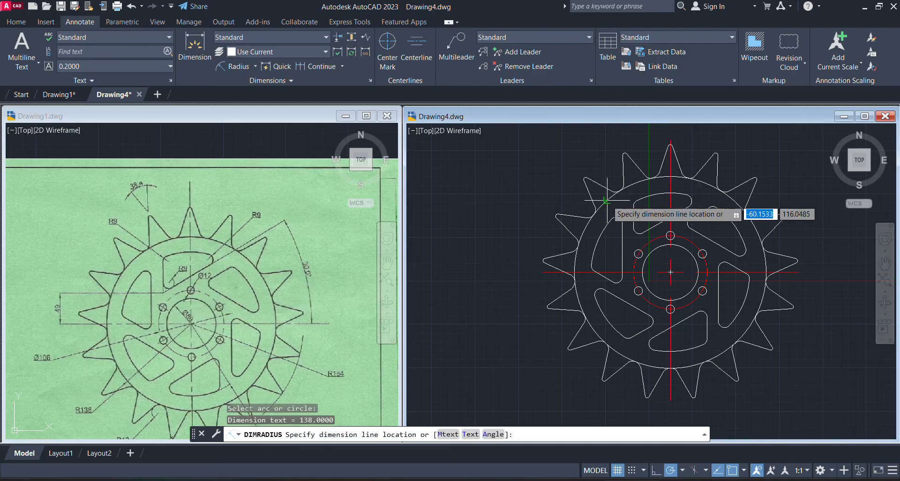
click(480, 219)
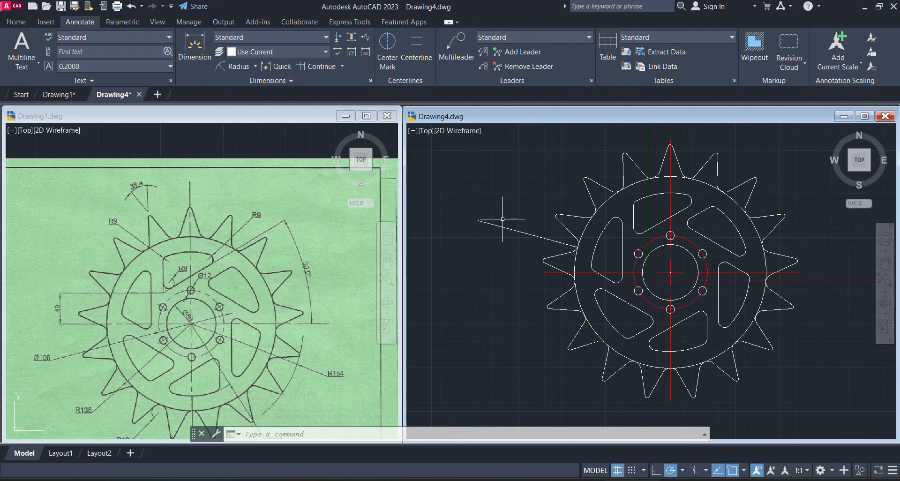
Modify the Standard dimension style to use green dimension lines and yellow extension lines
click(371, 82)
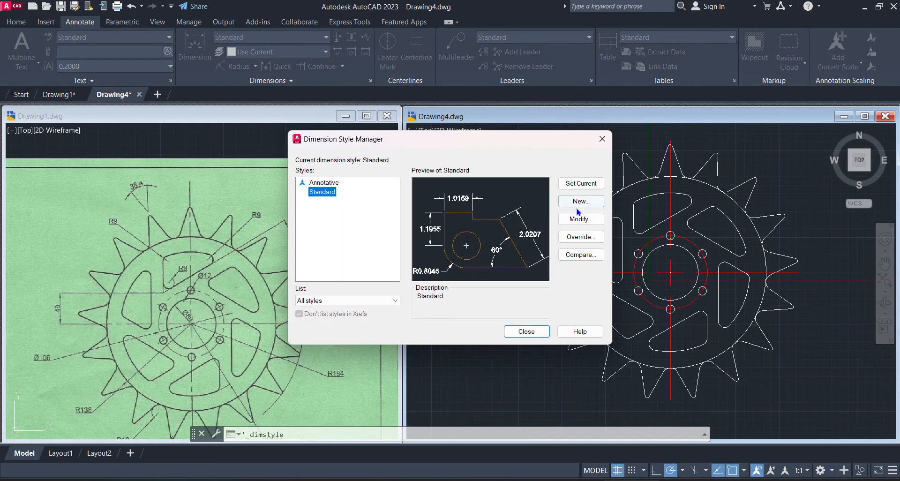
click(576, 218)
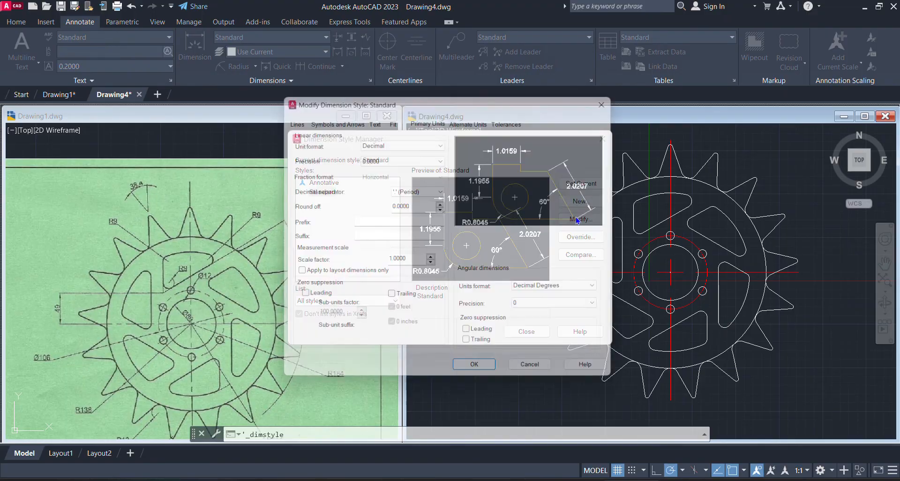
click(286, 117)
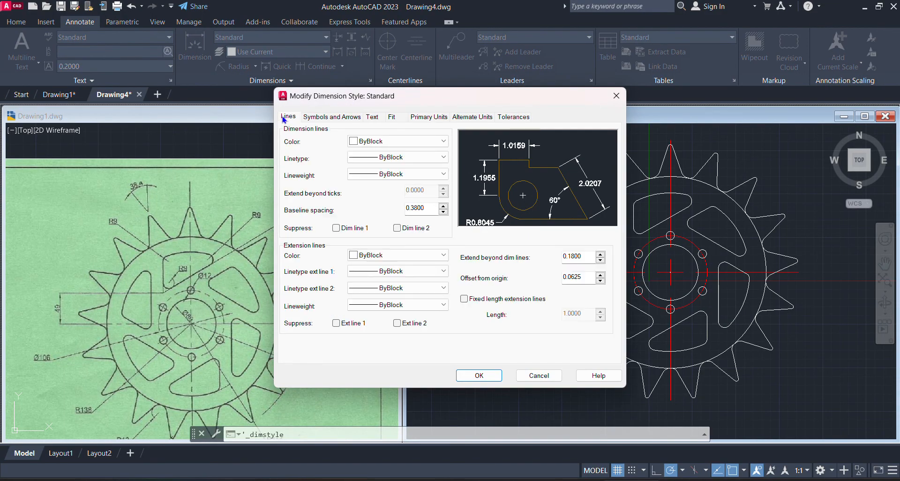
click(375, 141)
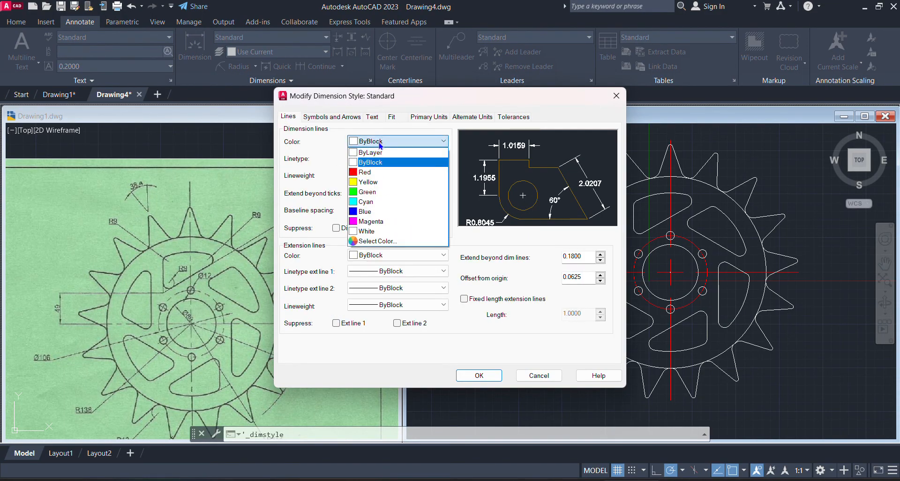
click(373, 193)
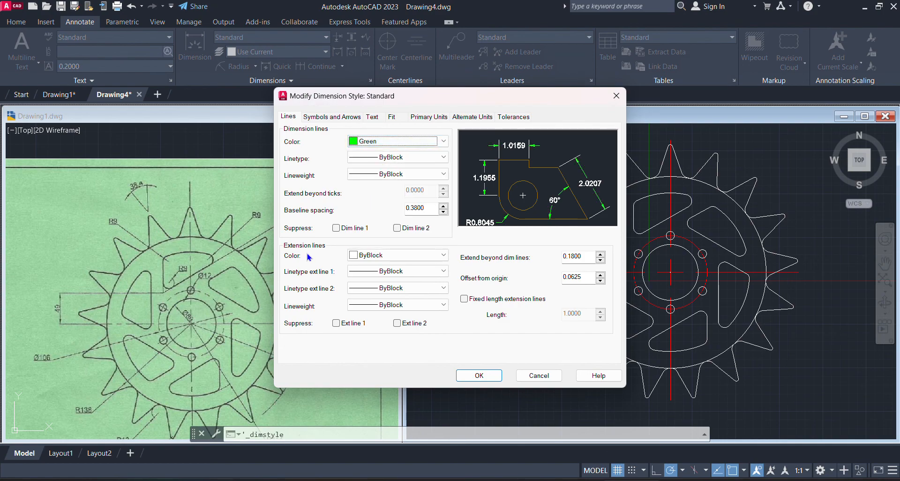
click(412, 255)
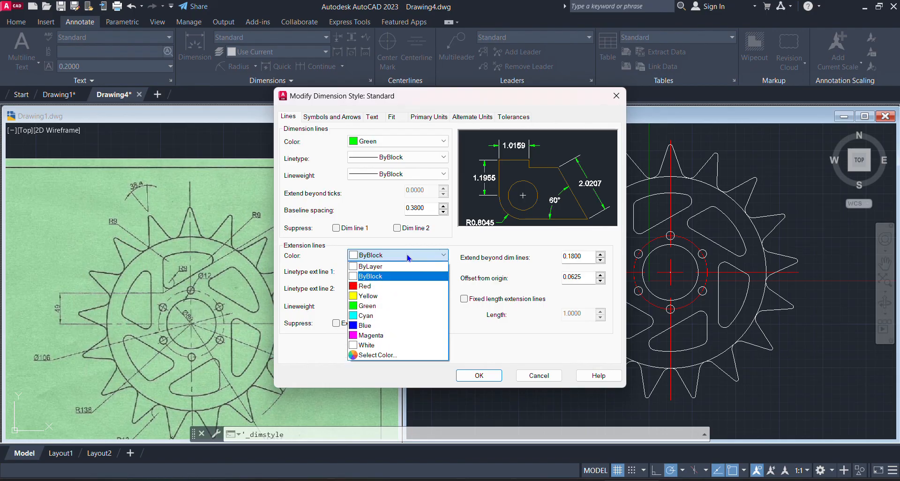
click(369, 296)
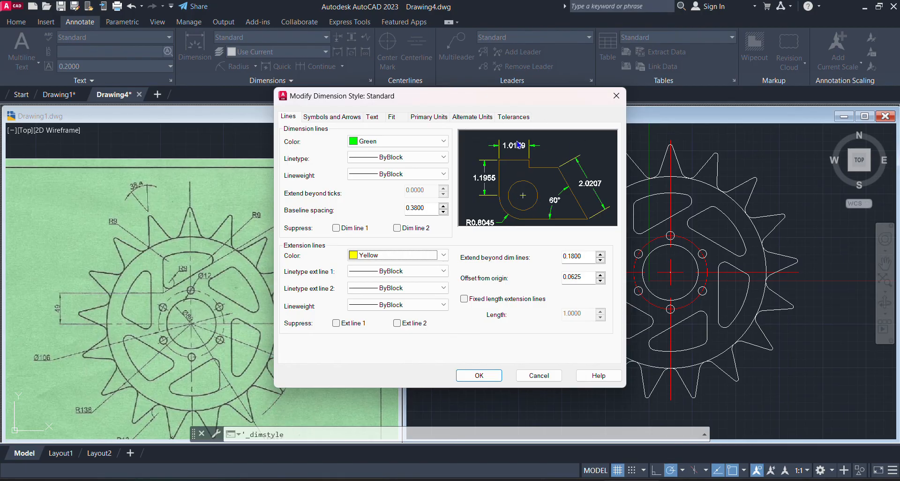
click(327, 117)
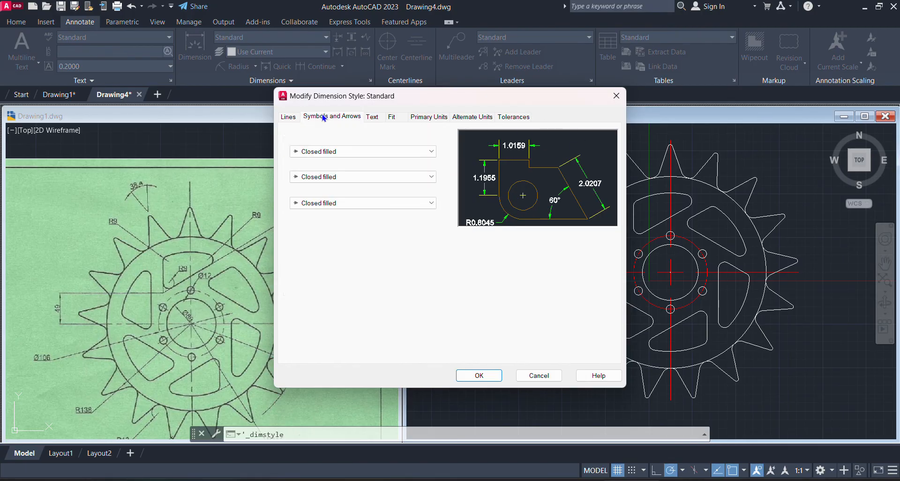
click(289, 117)
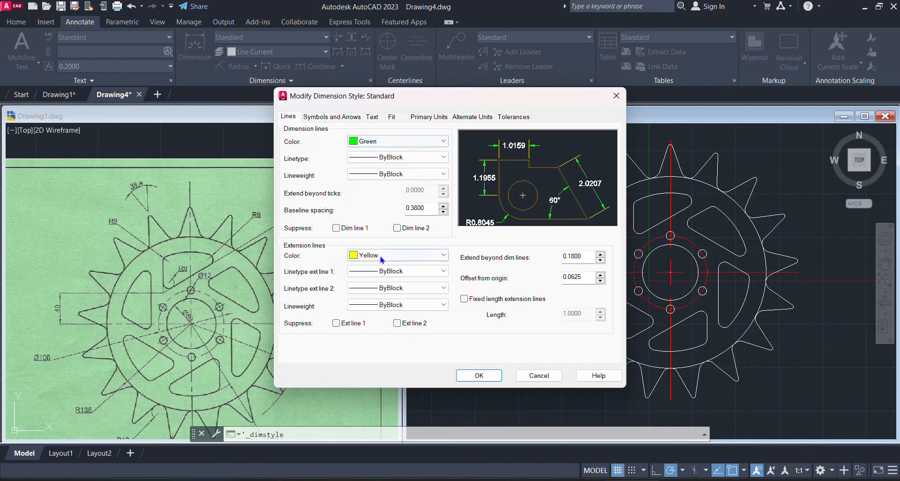
Set the Standard dimension style's arrow size to 5 and its text height to 9
click(355, 123)
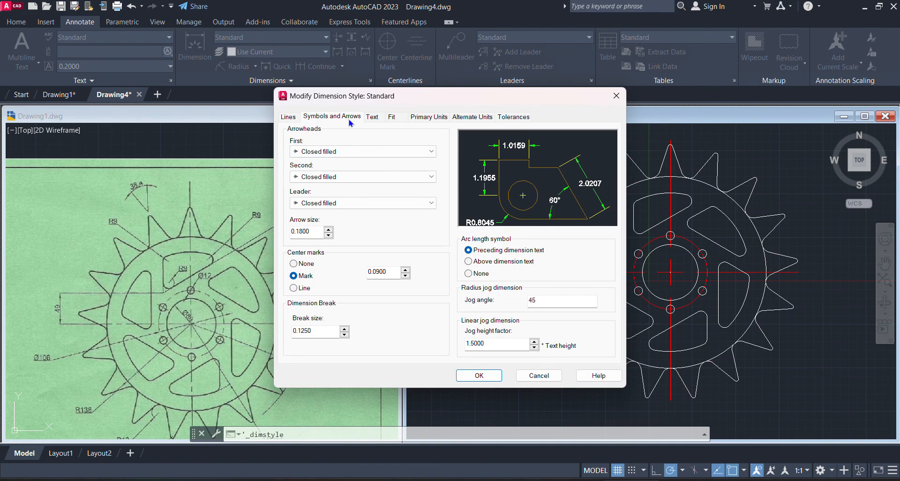
double_click(314, 230)
text(5)
click(376, 121)
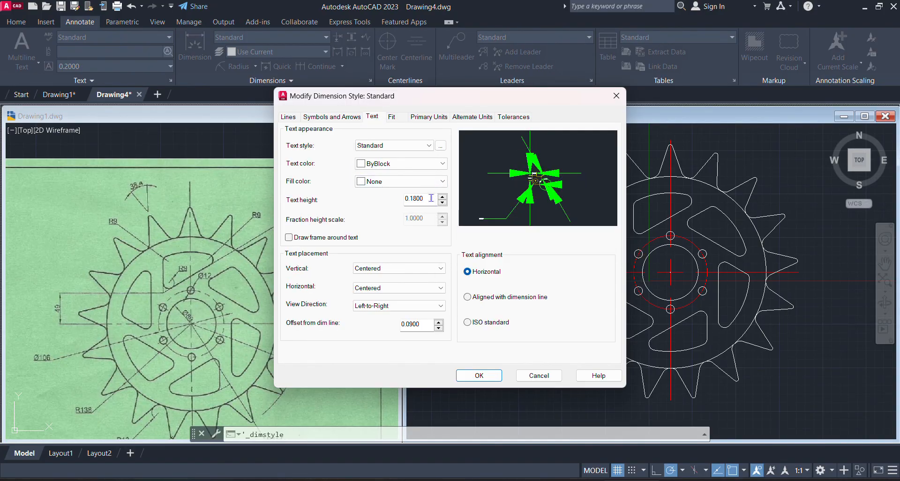
drag(434, 200, 375, 214)
text(9)
Set the linear dimension precision to 0 in the Standard style, then save the style and close the Dimension Style Manager
click(399, 118)
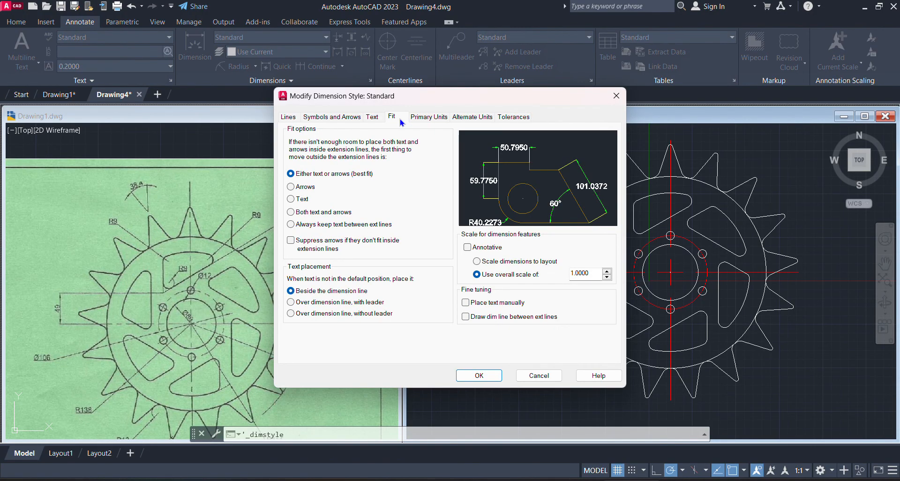
click(422, 119)
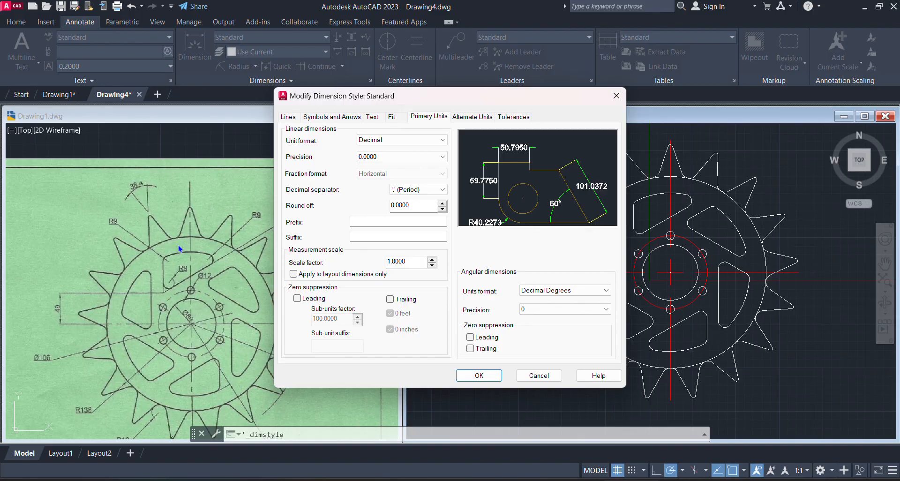
click(423, 159)
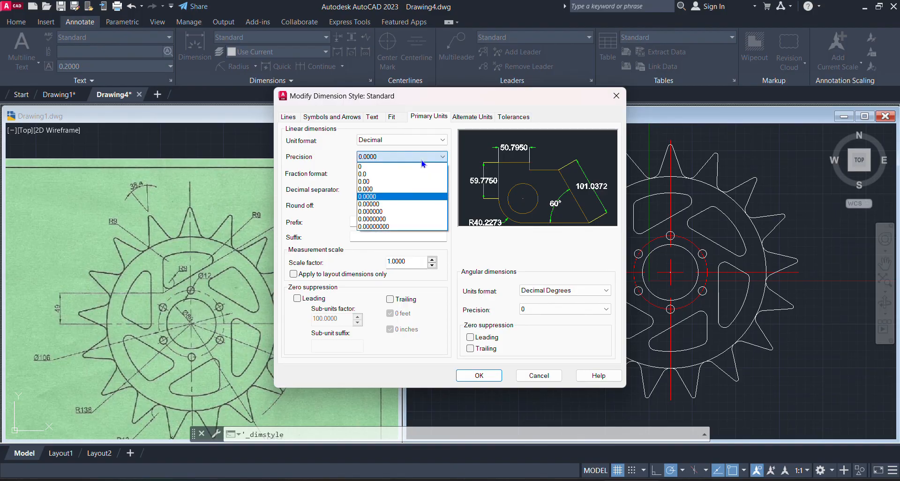
click(366, 168)
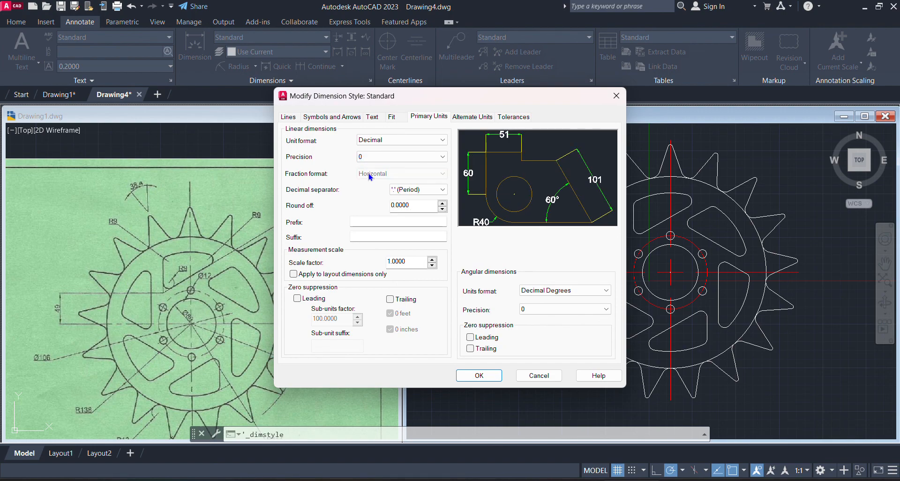
click(477, 376)
click(525, 328)
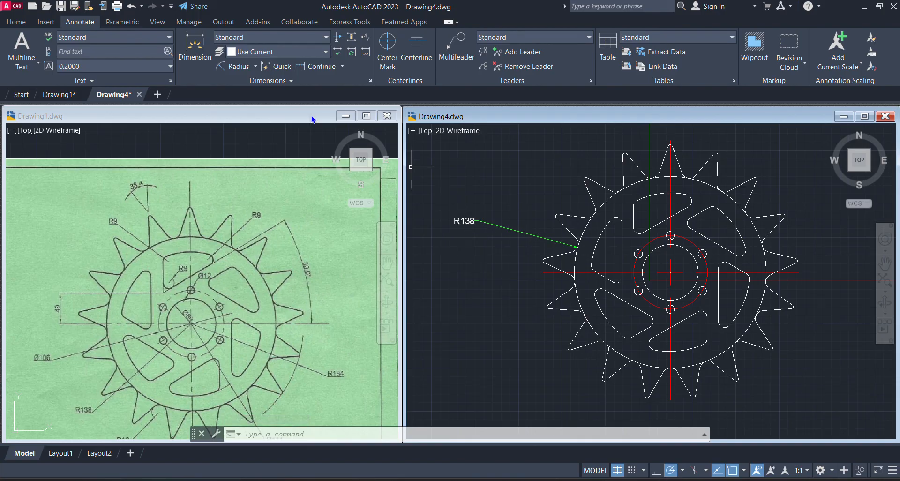
click(239, 66)
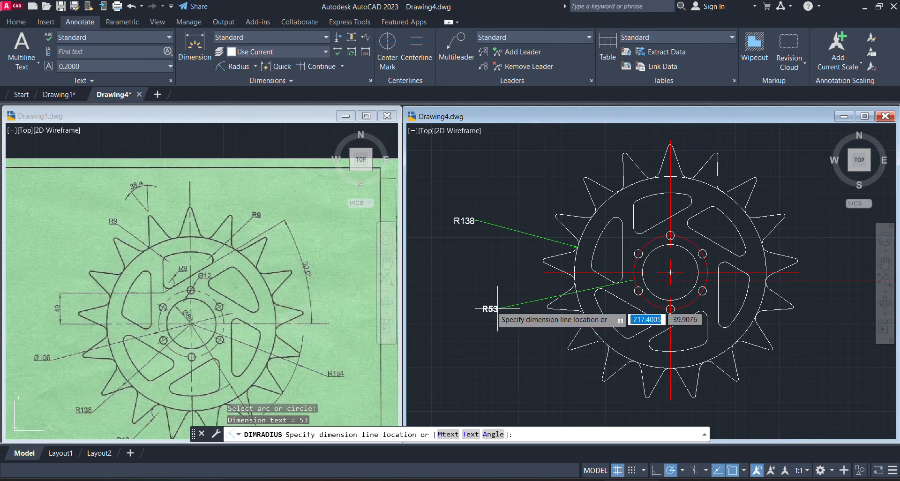
click(474, 300)
key(Escape)
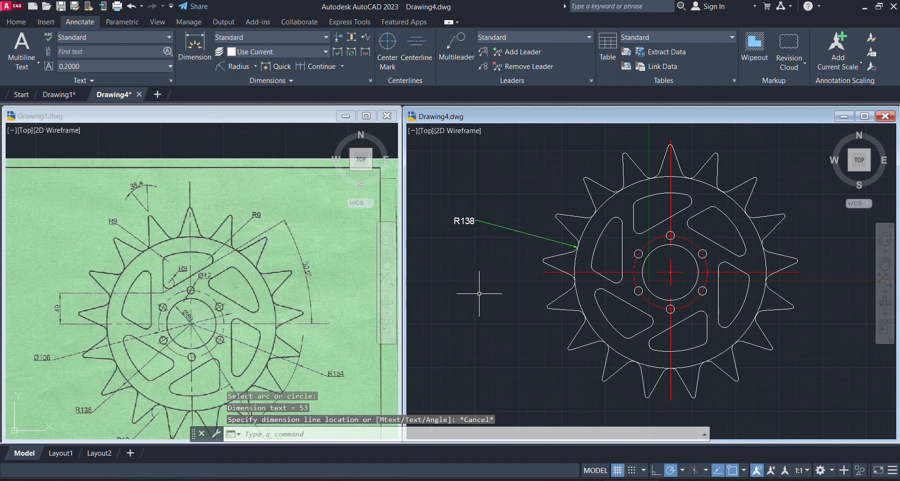
Add a diameter dimension to the red bolt circle, placed outside the sprocket's lower-left side
click(255, 66)
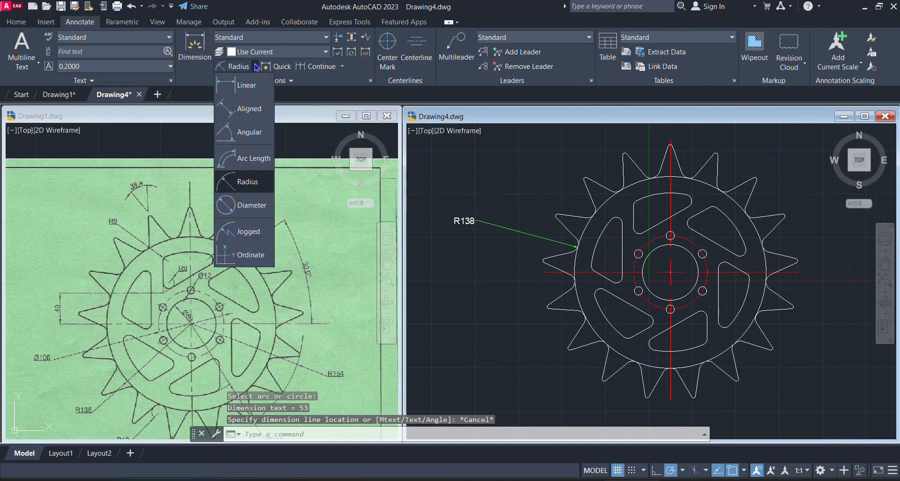
click(246, 206)
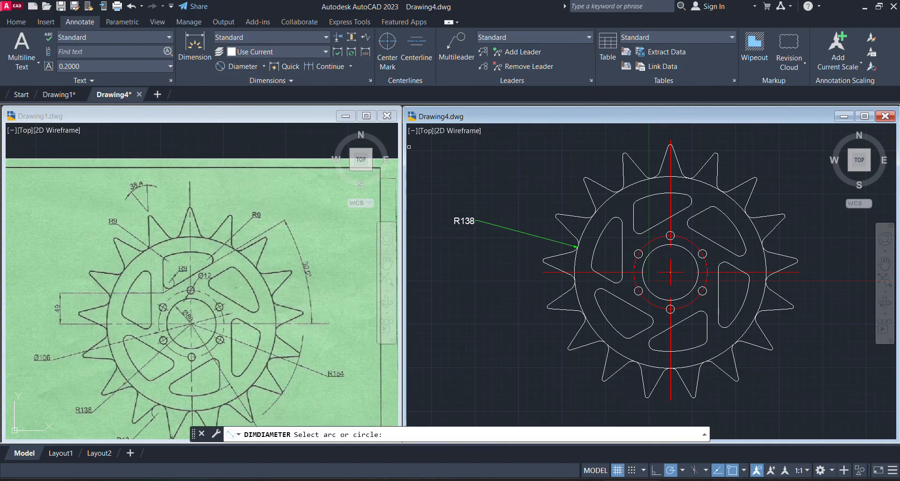
click(652, 305)
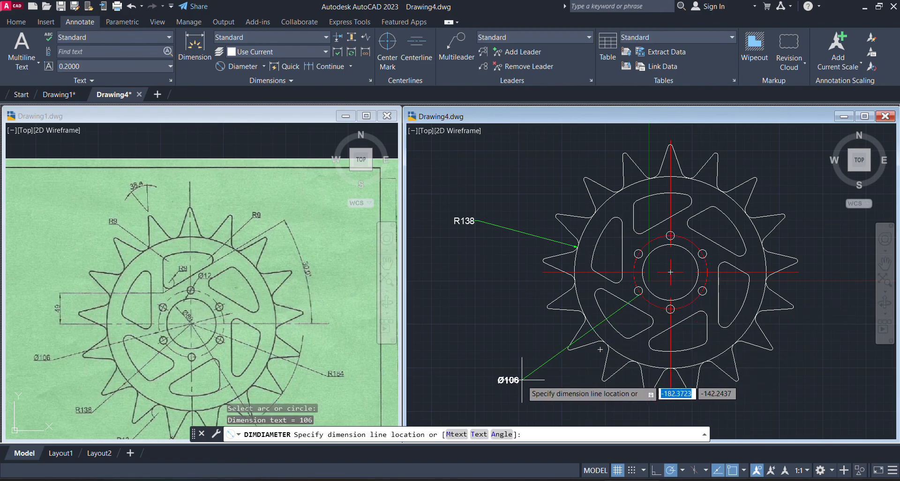
click(505, 363)
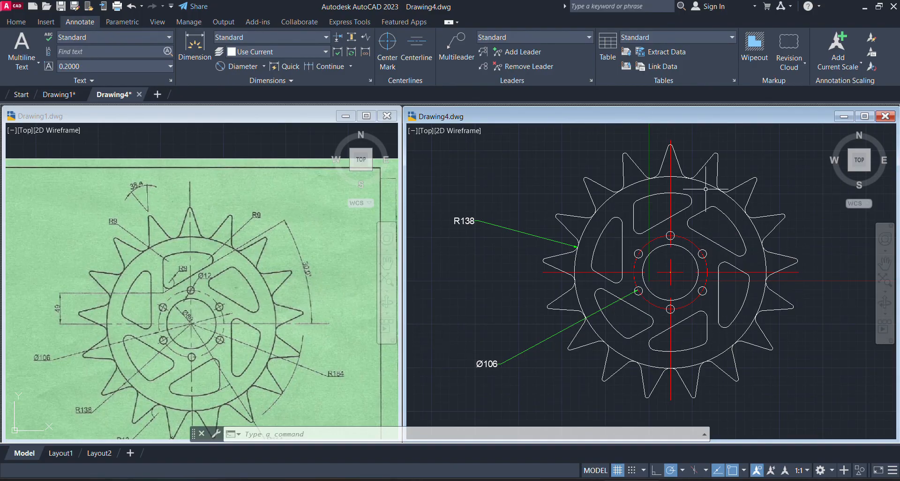
click(264, 66)
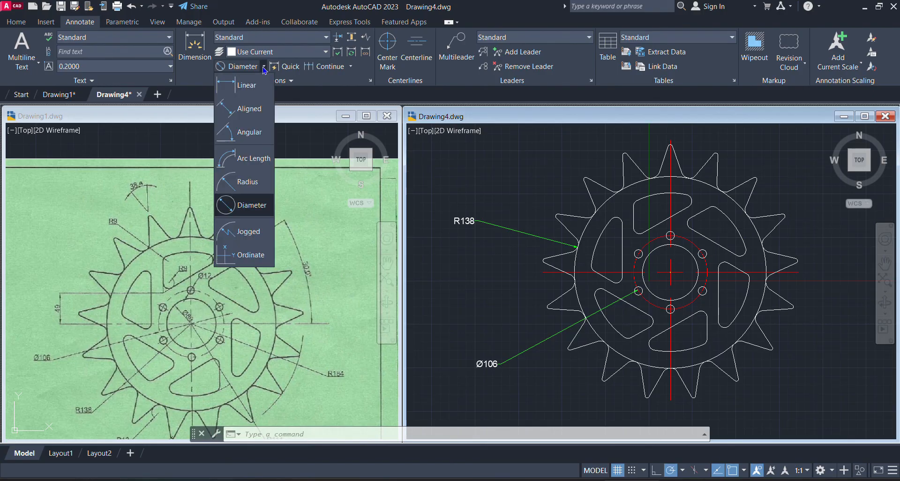
click(258, 141)
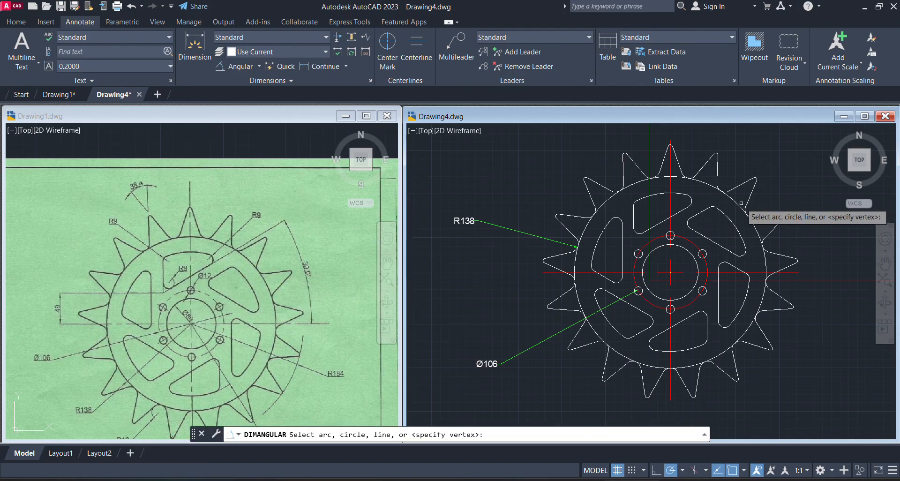
click(689, 211)
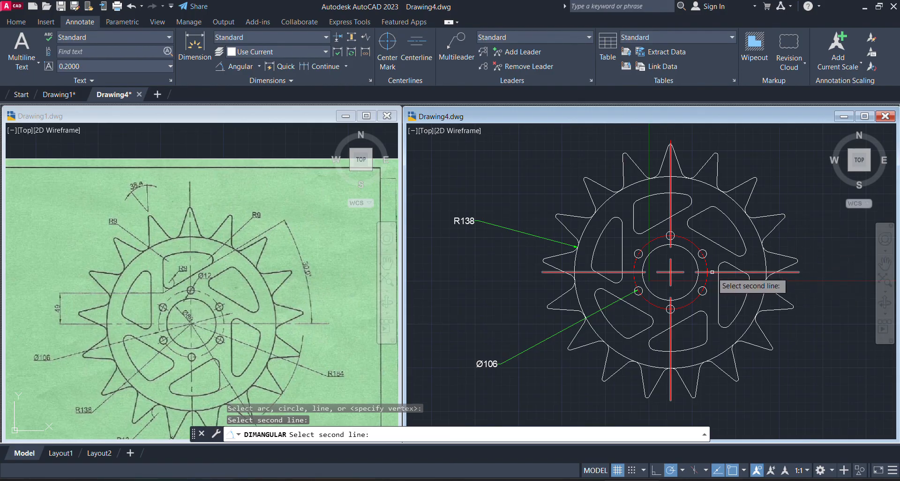
key(Escape)
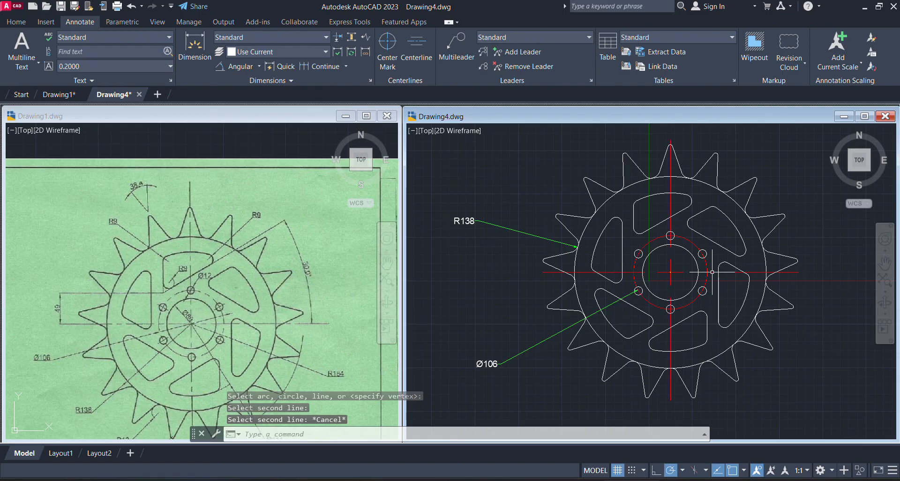
click(788, 194)
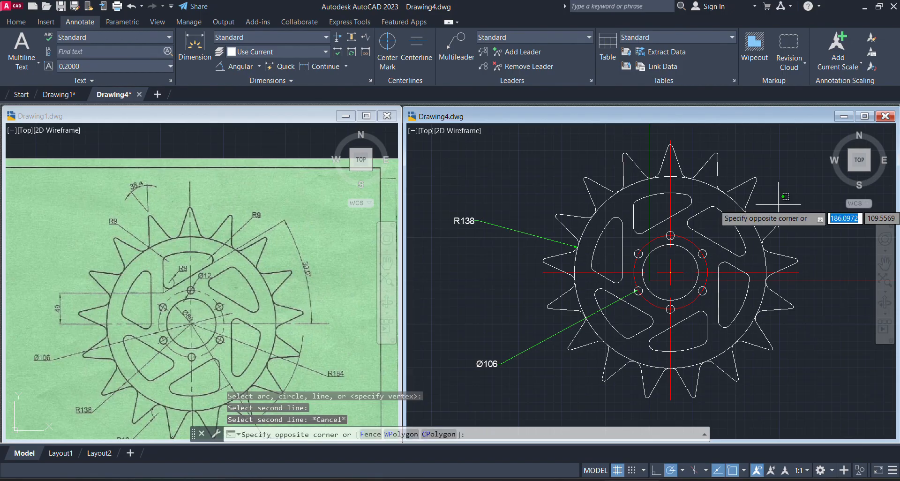
click(778, 204)
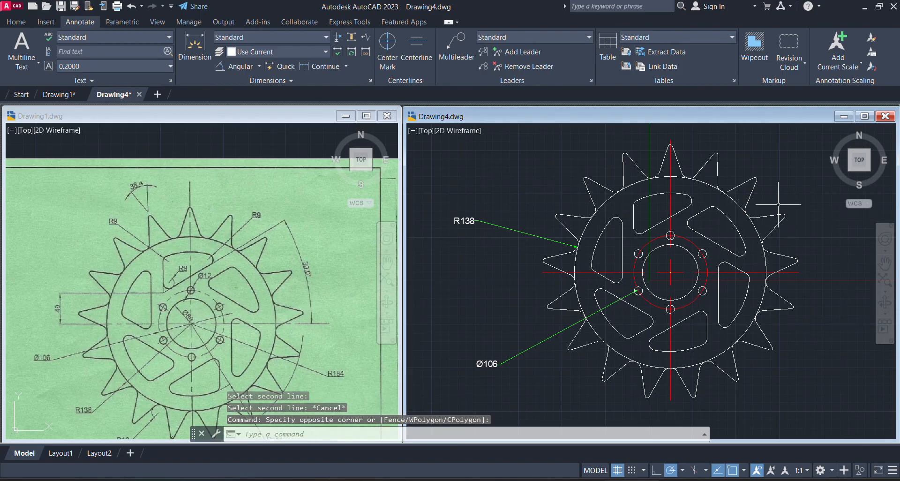
Draw a line about 26 units long at 30° extending the slanted edge of the top cutout toward the upper right
scroll(731, 164, up, 3)
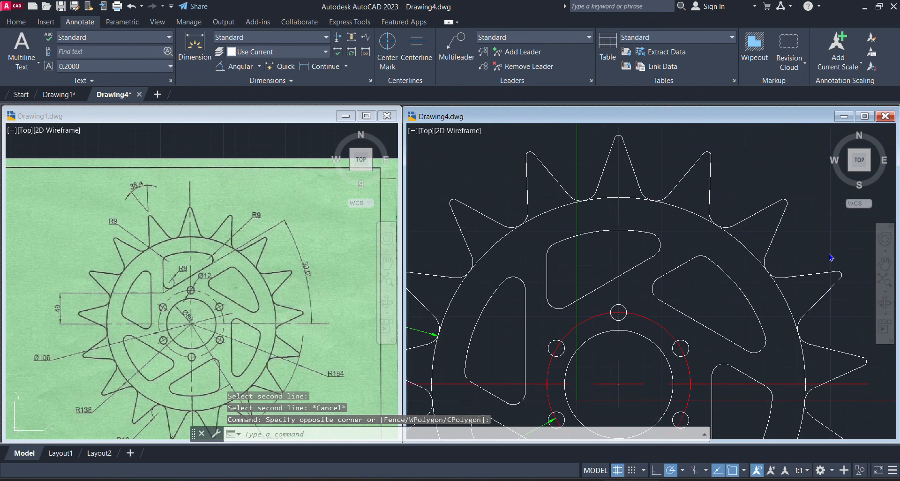
click(14, 21)
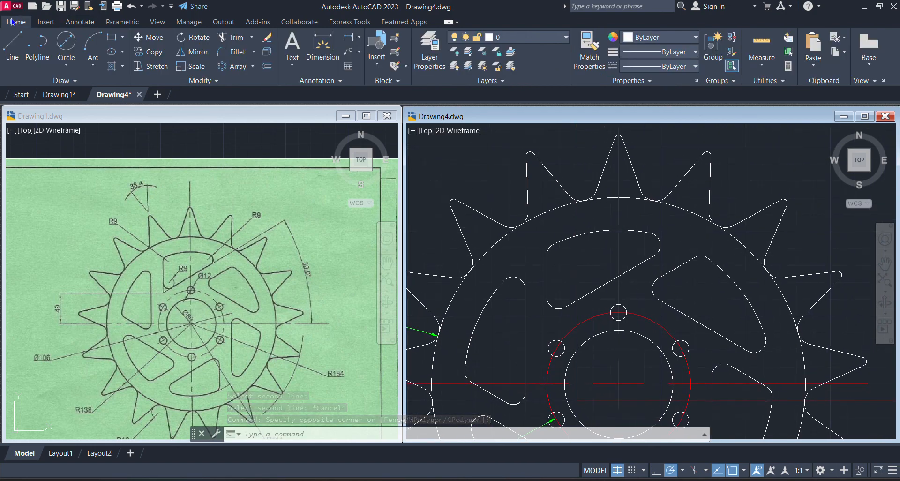
click(10, 44)
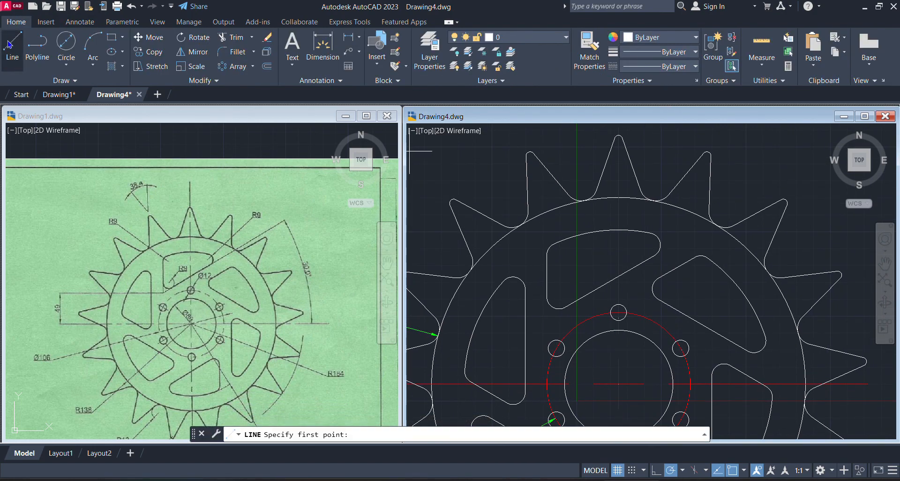
click(655, 255)
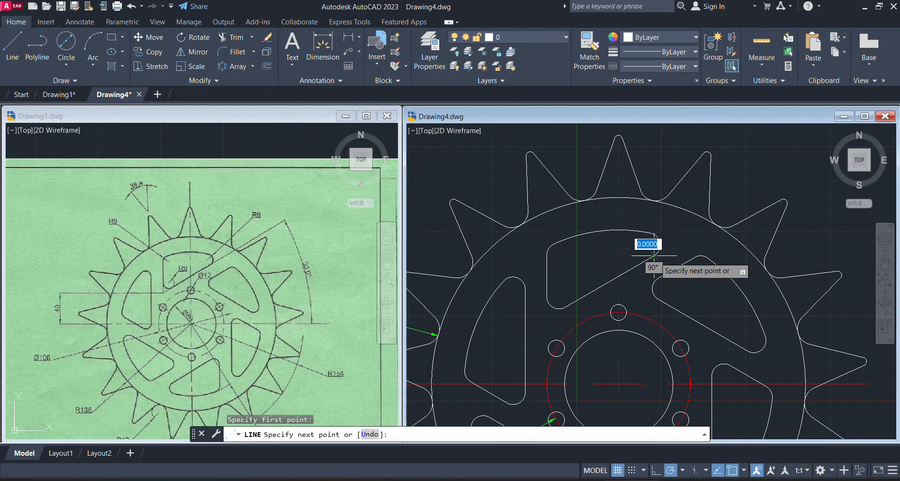
click(683, 237)
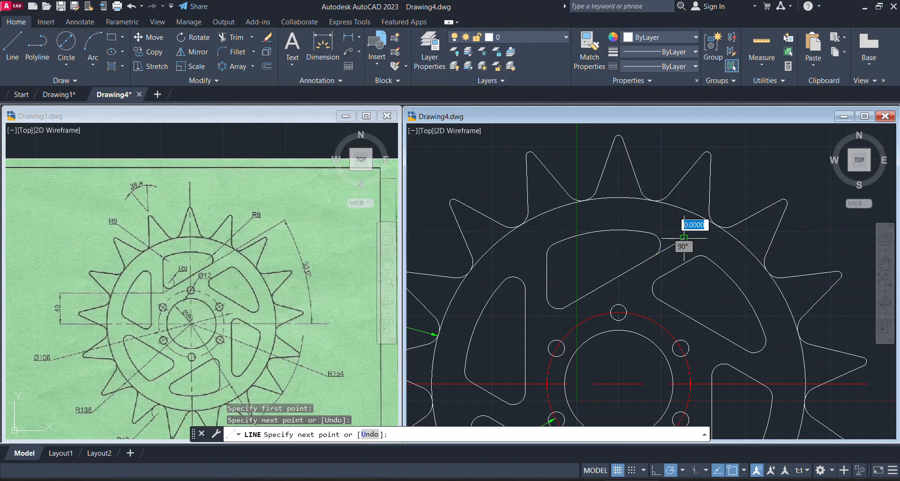
key(Escape)
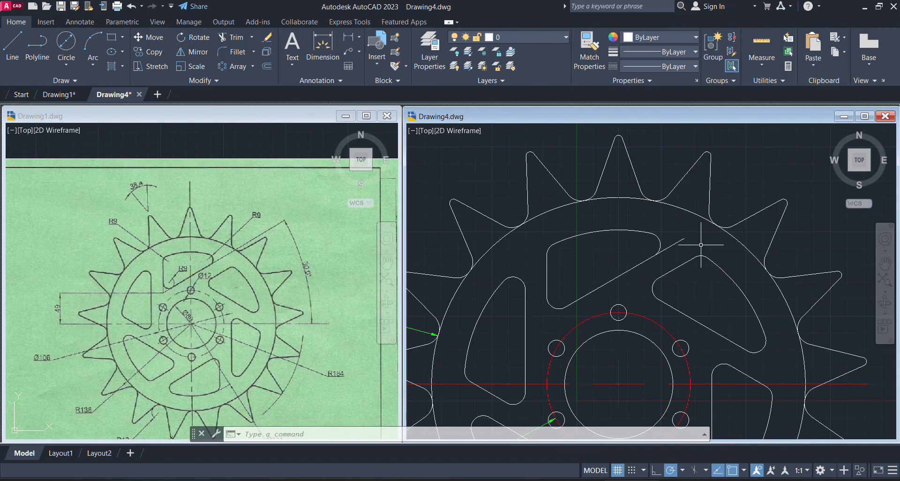
click(823, 255)
scroll(707, 237, down, 3)
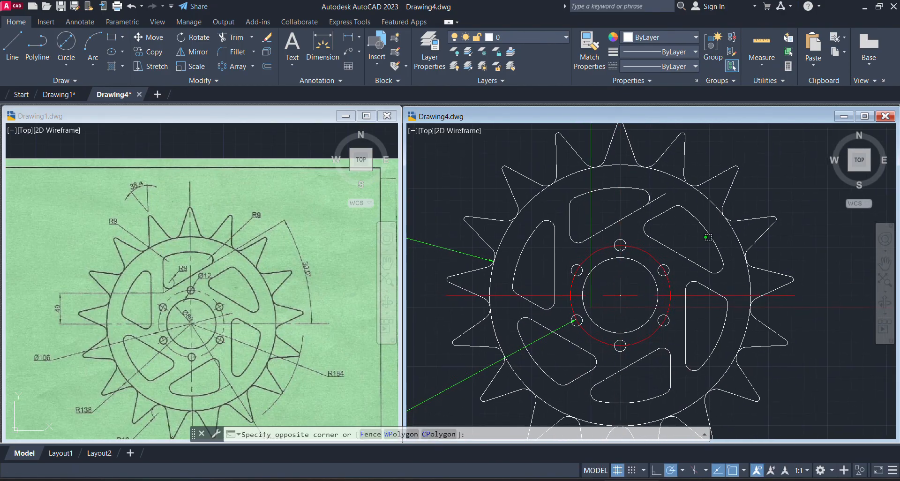
scroll(700, 216, up, 2)
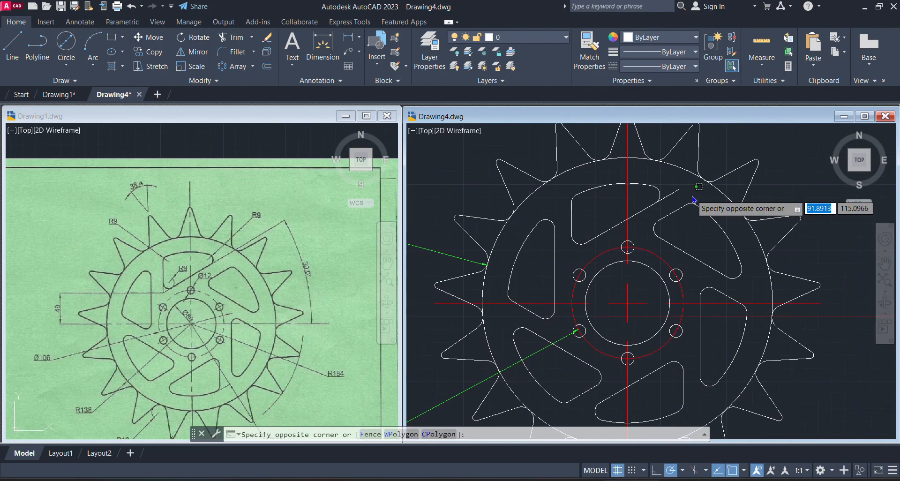
key(Escape)
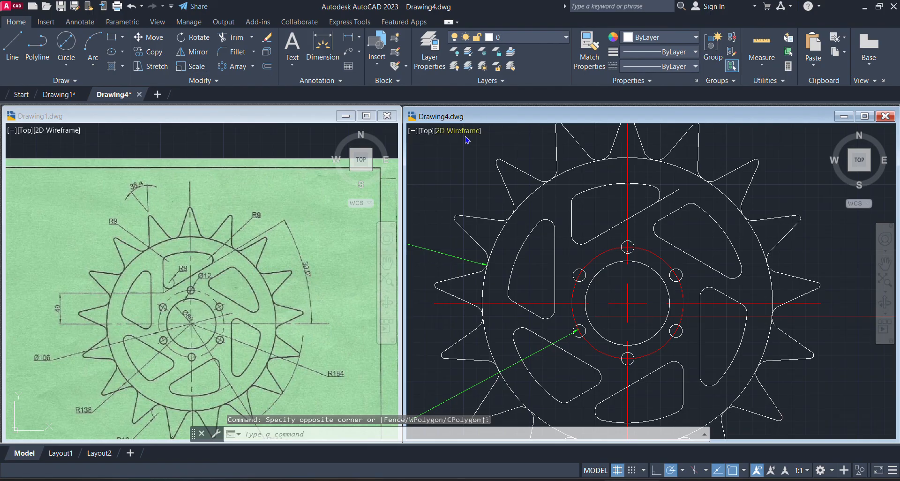
Add an angular dimension between the short extension line and the horizontal centerline, placed just outside the teeth on the sprocket's right side
click(94, 23)
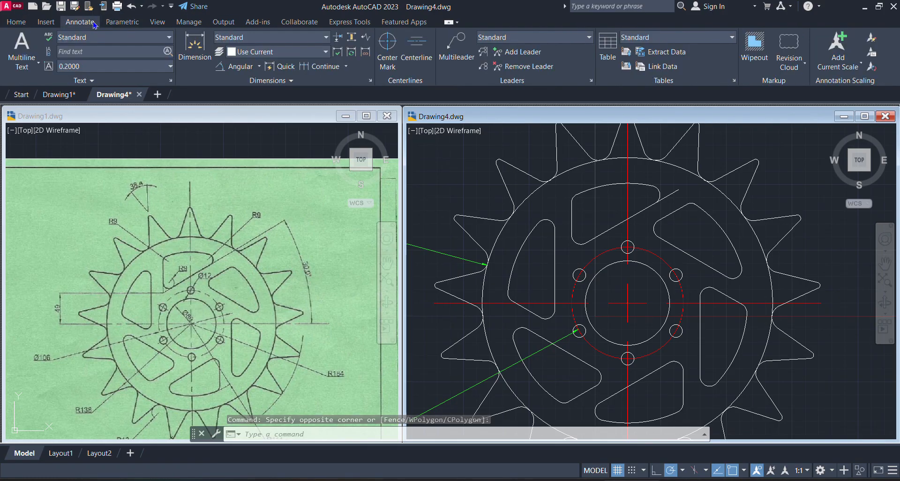
click(246, 68)
click(259, 67)
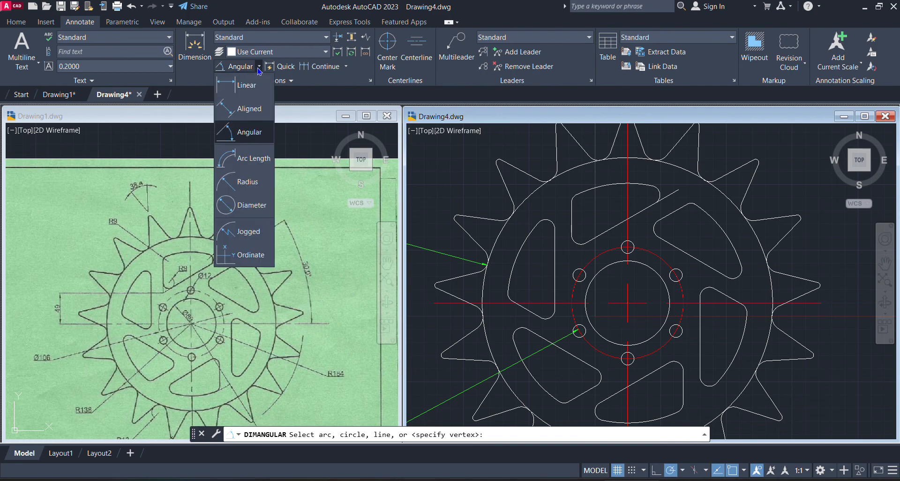
click(244, 140)
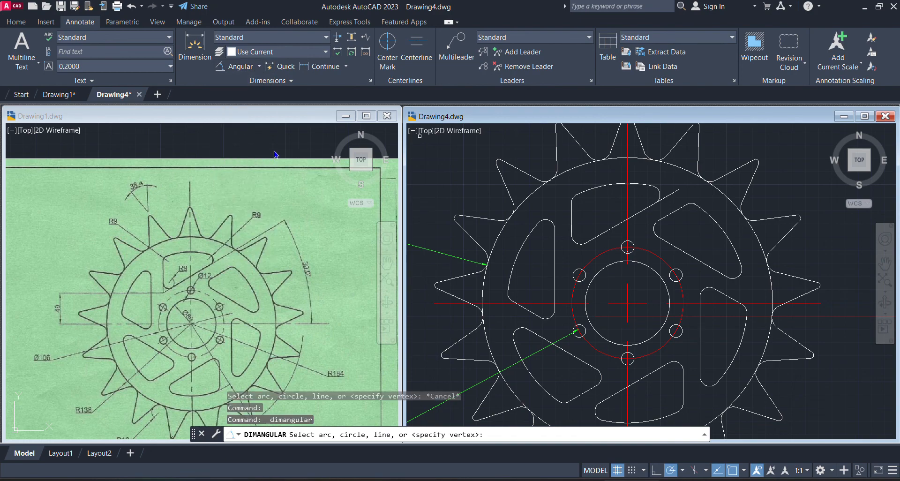
click(669, 196)
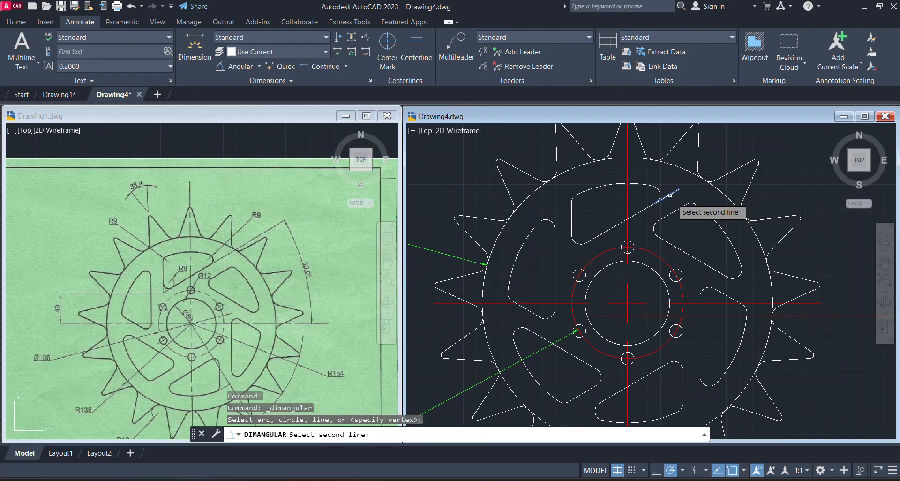
click(691, 304)
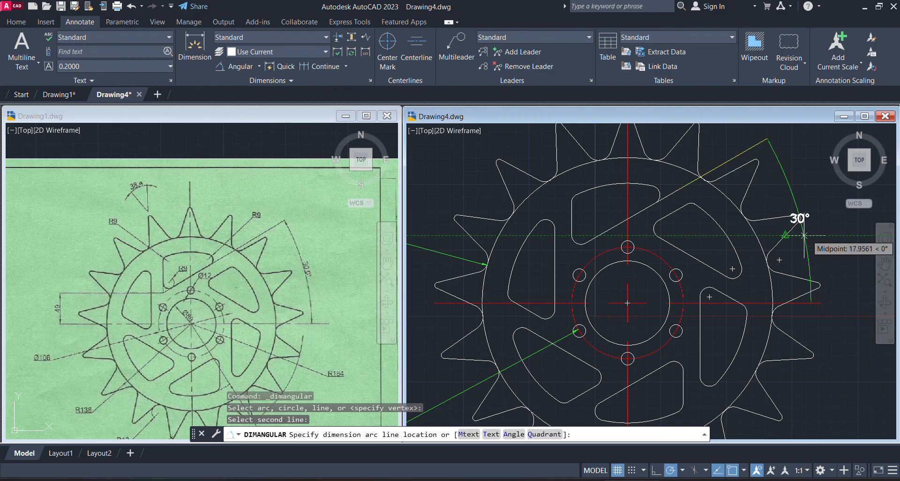
click(813, 229)
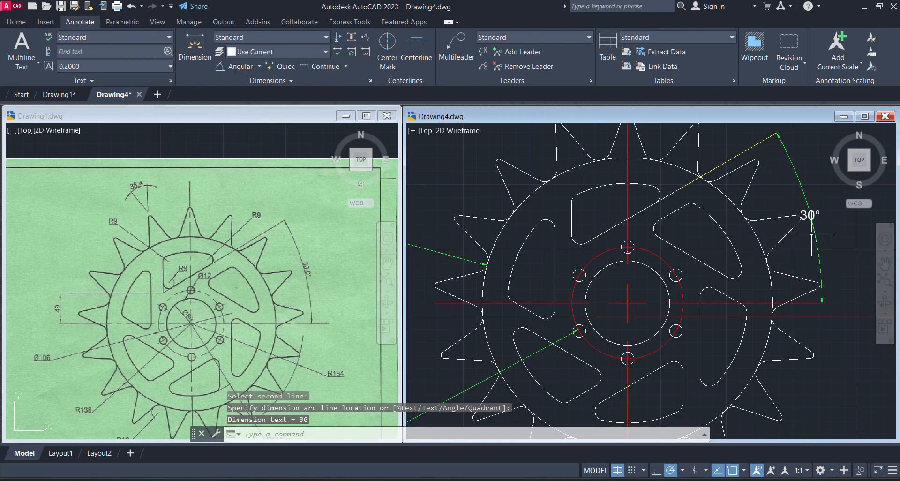
click(734, 260)
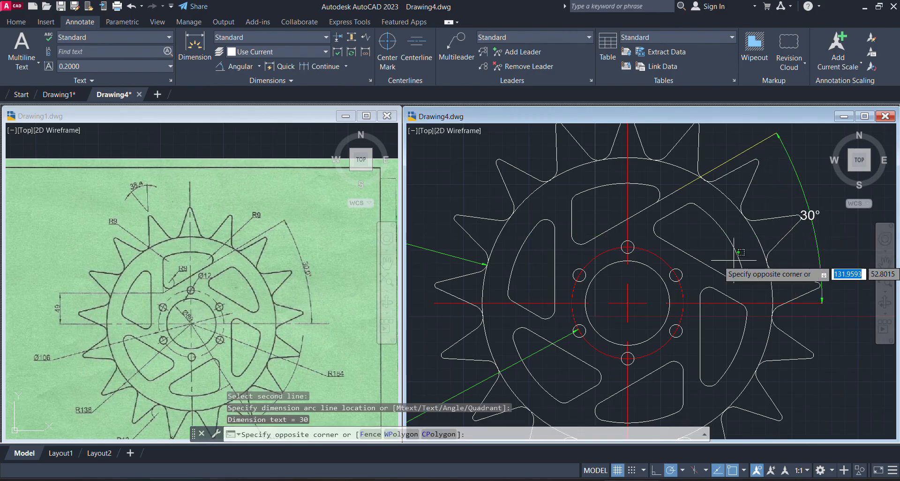
scroll(618, 277, down, 2)
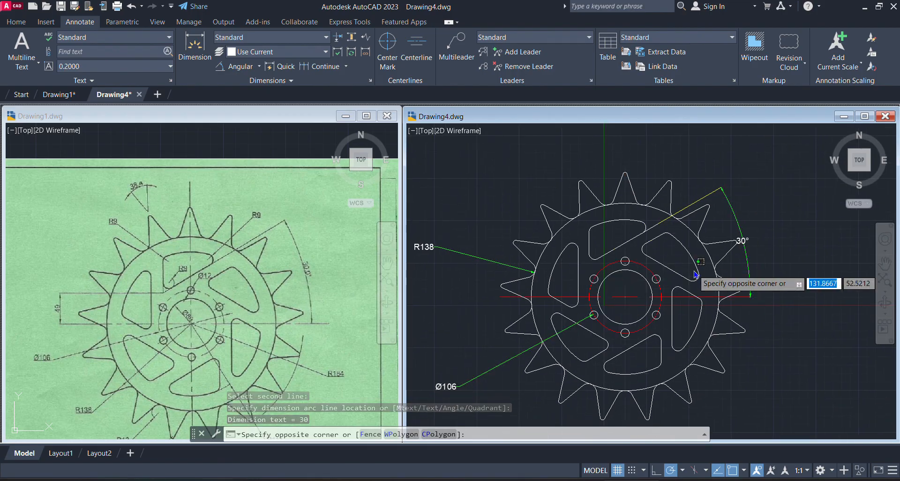
key(Escape)
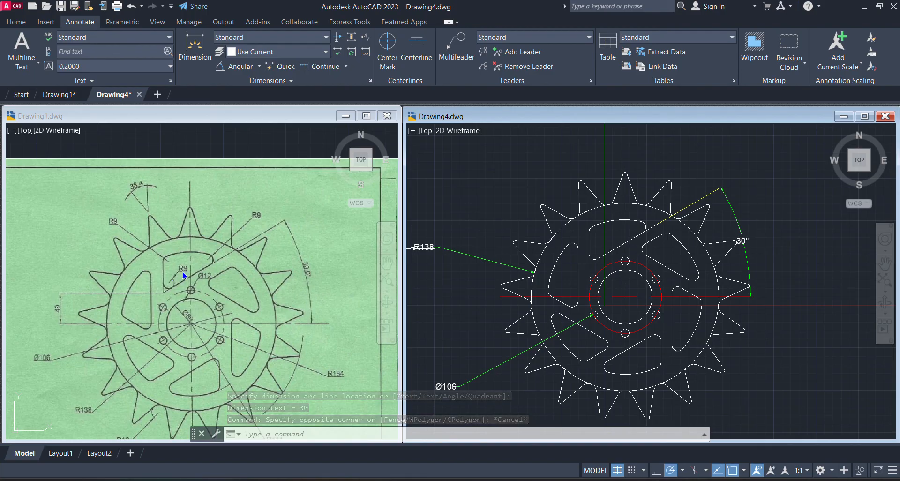
Add a radius dimension to the top cutout's lower-left corner fillet, placed outside the sprocket's upper-left side
click(259, 67)
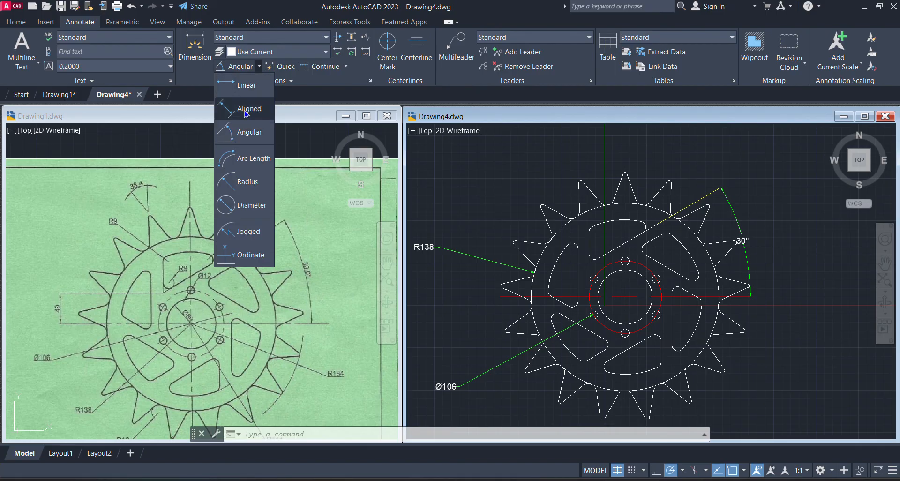
click(250, 191)
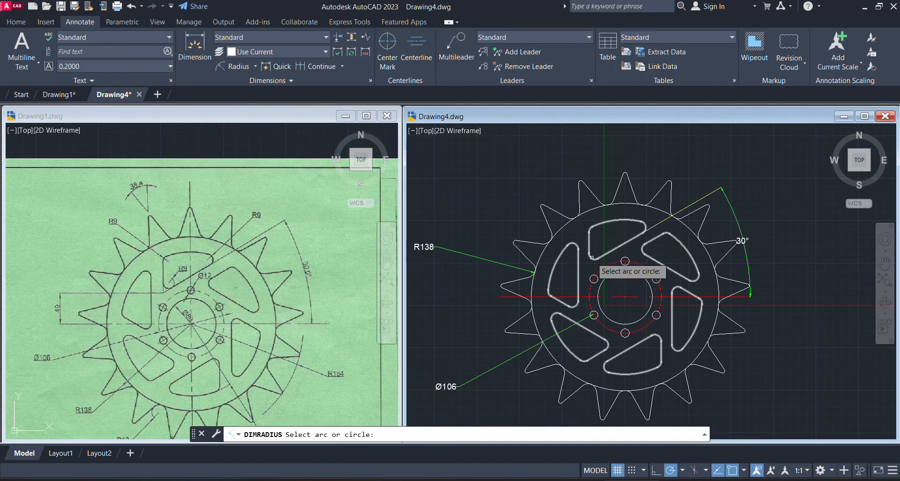
click(597, 257)
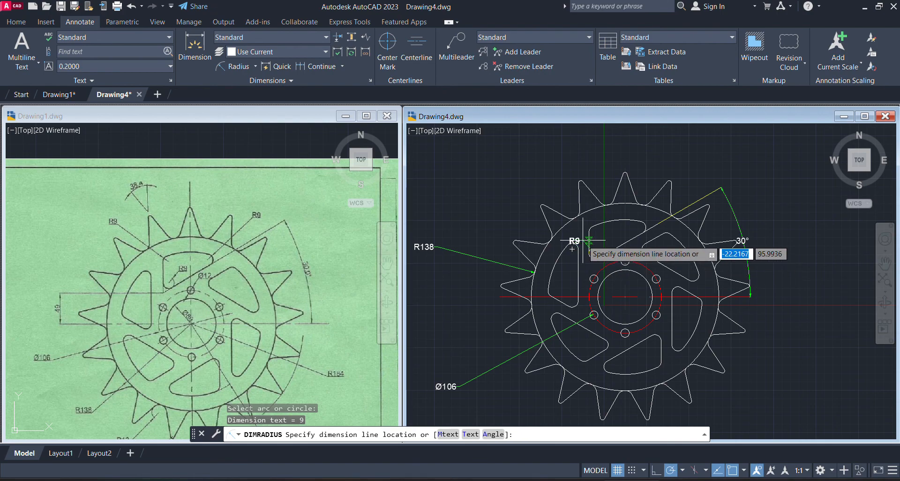
click(511, 223)
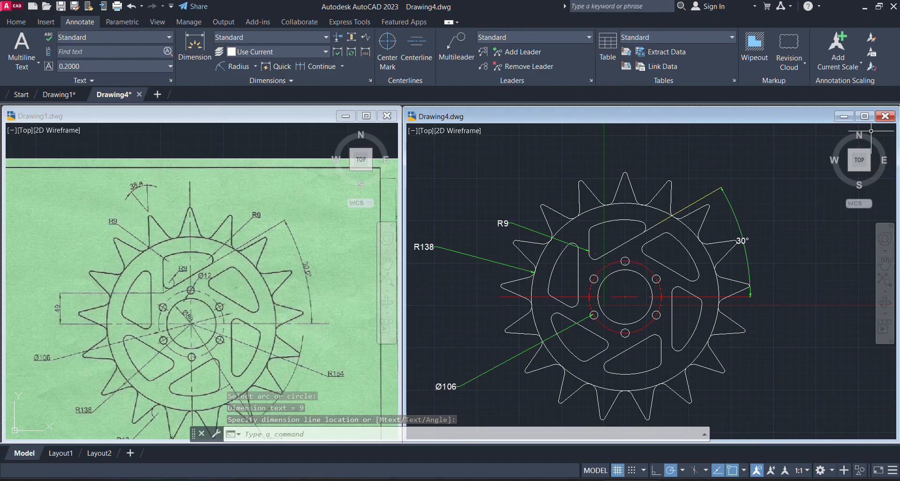
Maximize the Drawing4 window so the sprocket drawing fills the workspace
click(866, 119)
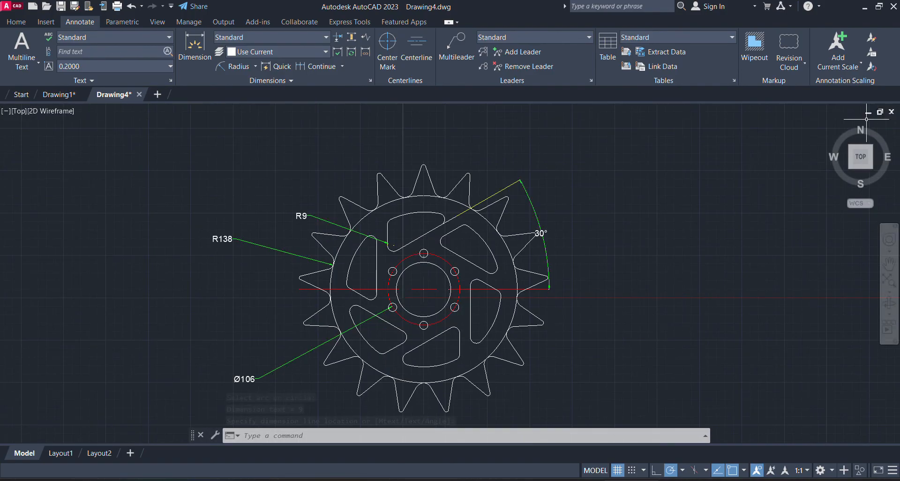
click(572, 235)
click(583, 240)
middle_click(583, 240)
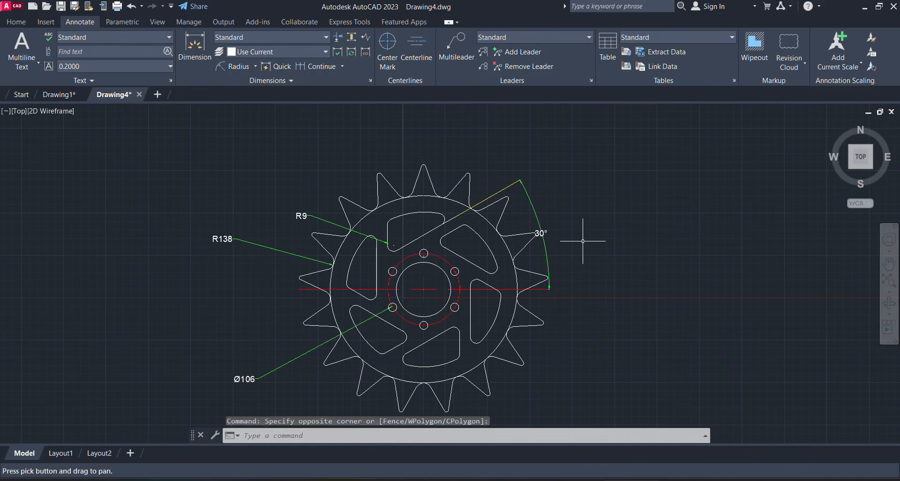
middle_click(583, 240)
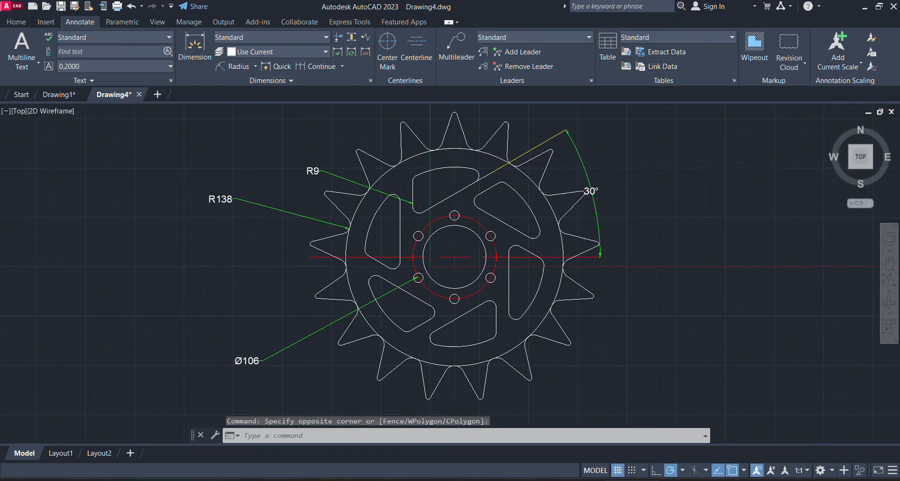